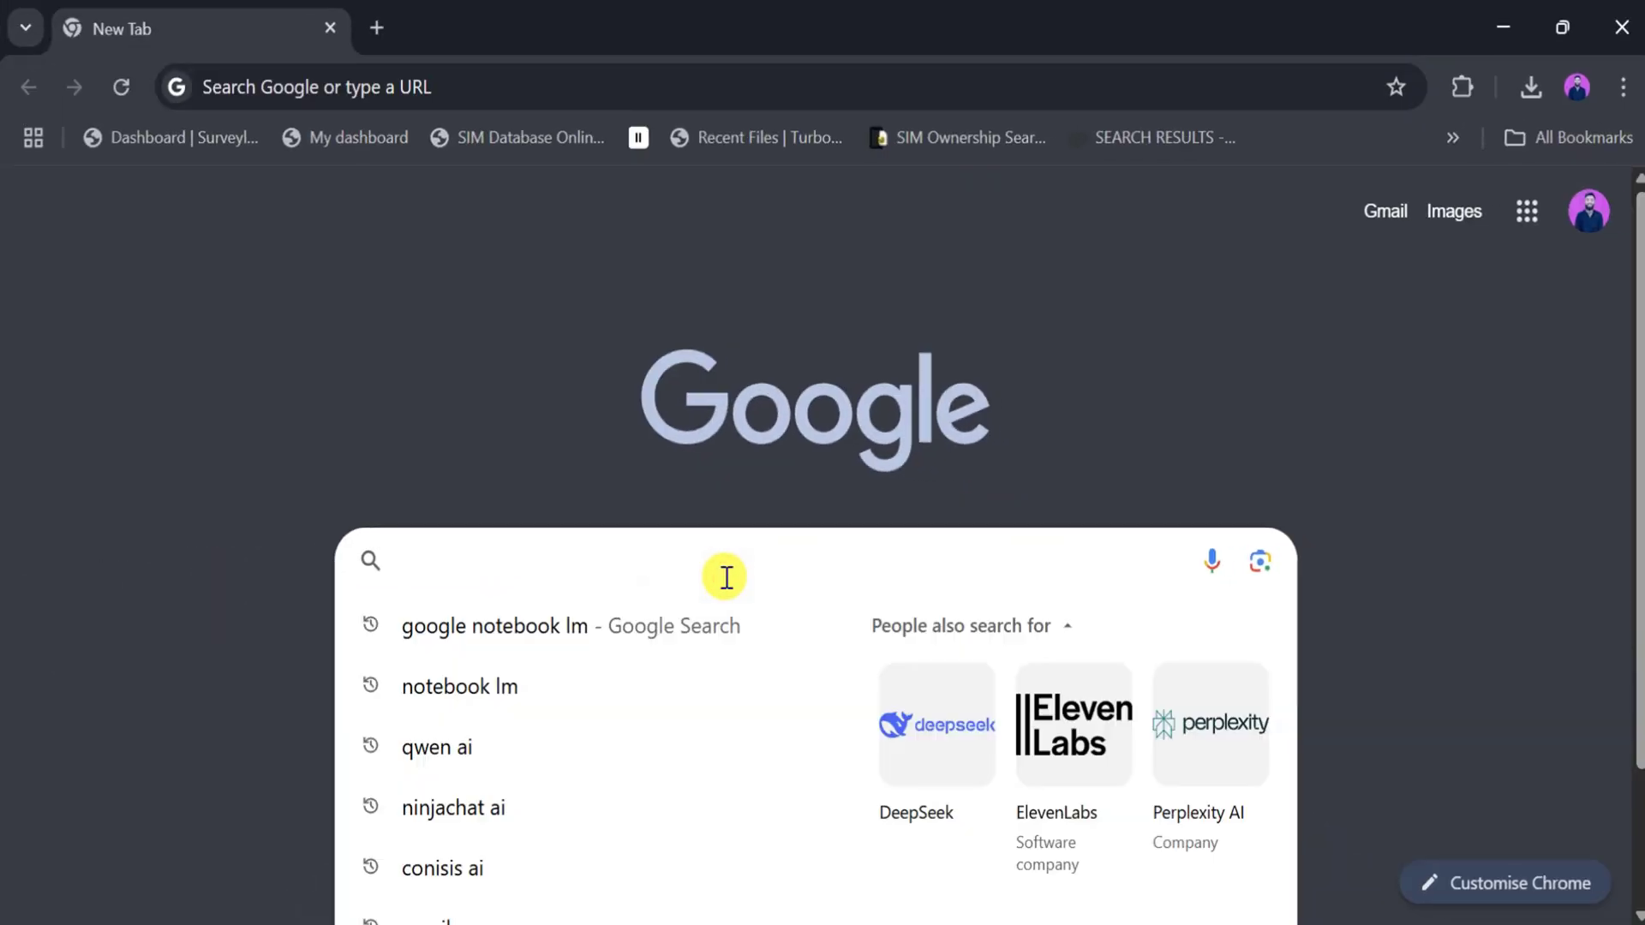
pyautogui.write('googl')
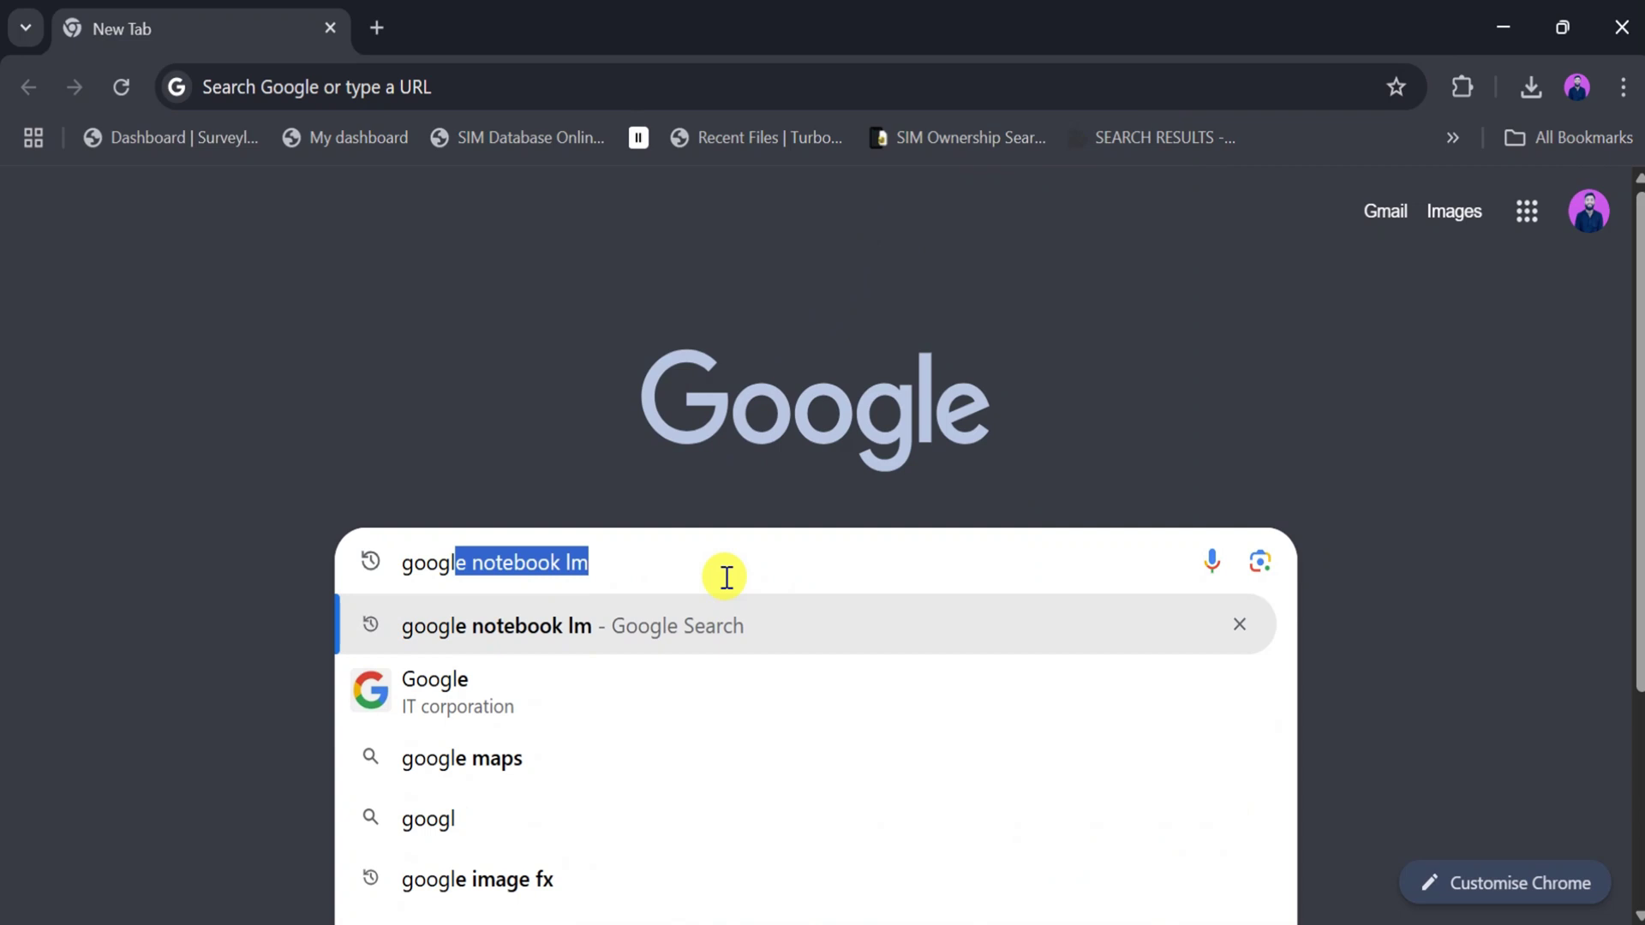
pyautogui.write('e not')
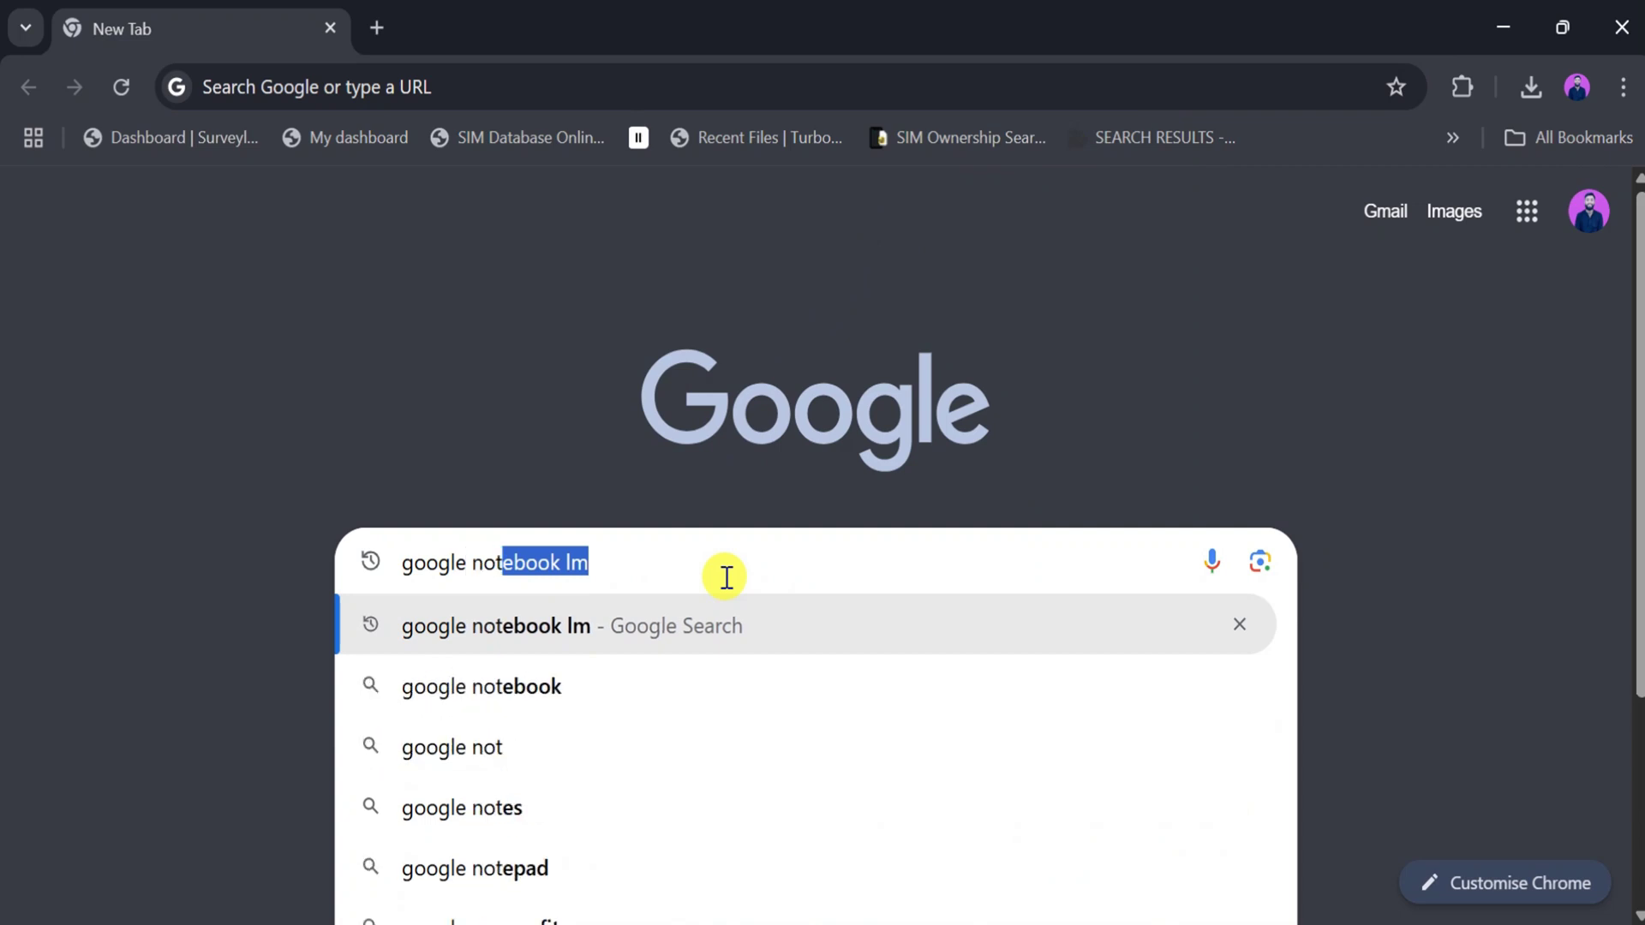
pyautogui.write('ebook lm')
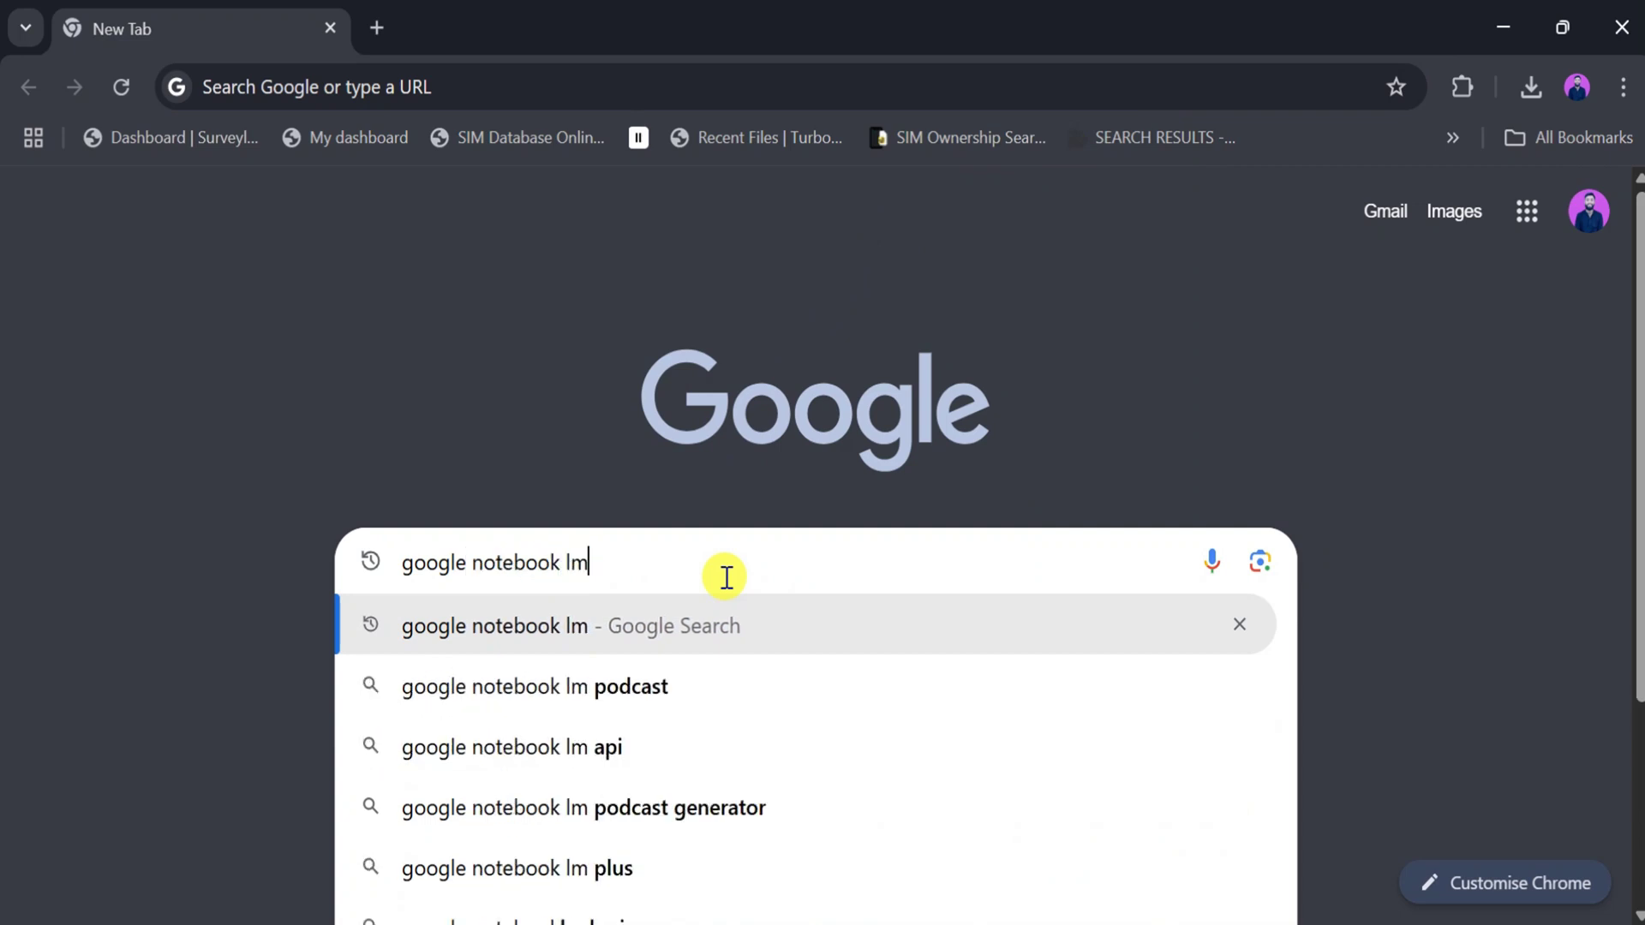
# Search 'google notebook lm', follow the notebooklm.google result and launch Try NotebookLM
pyautogui.press('Return')
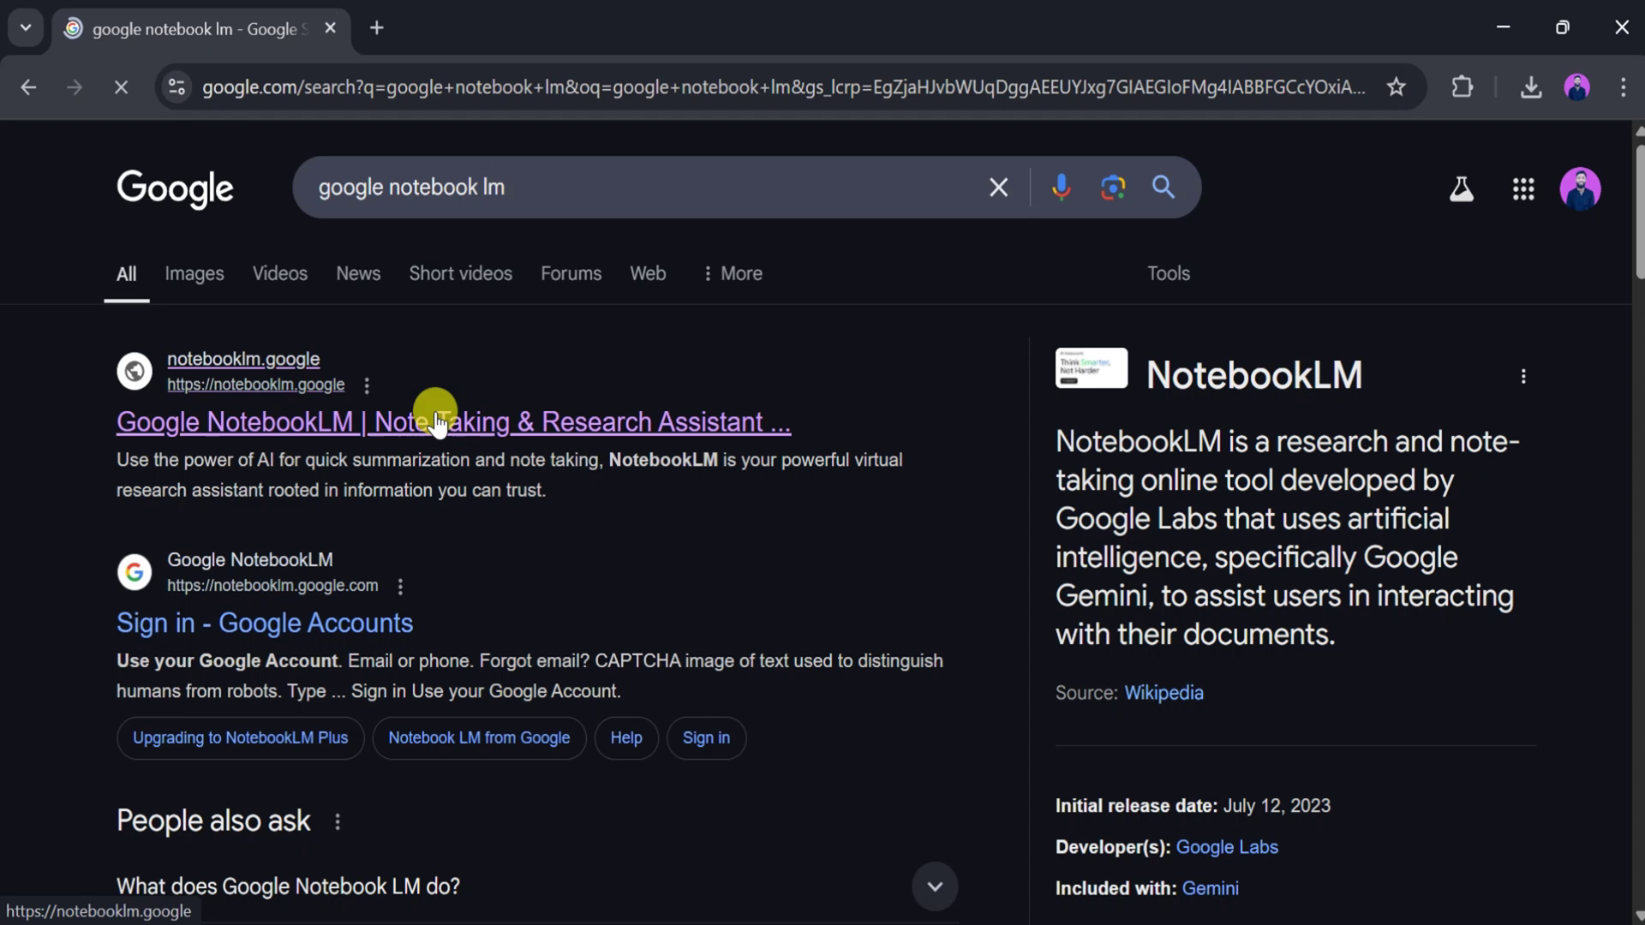
pyautogui.click(436, 412)
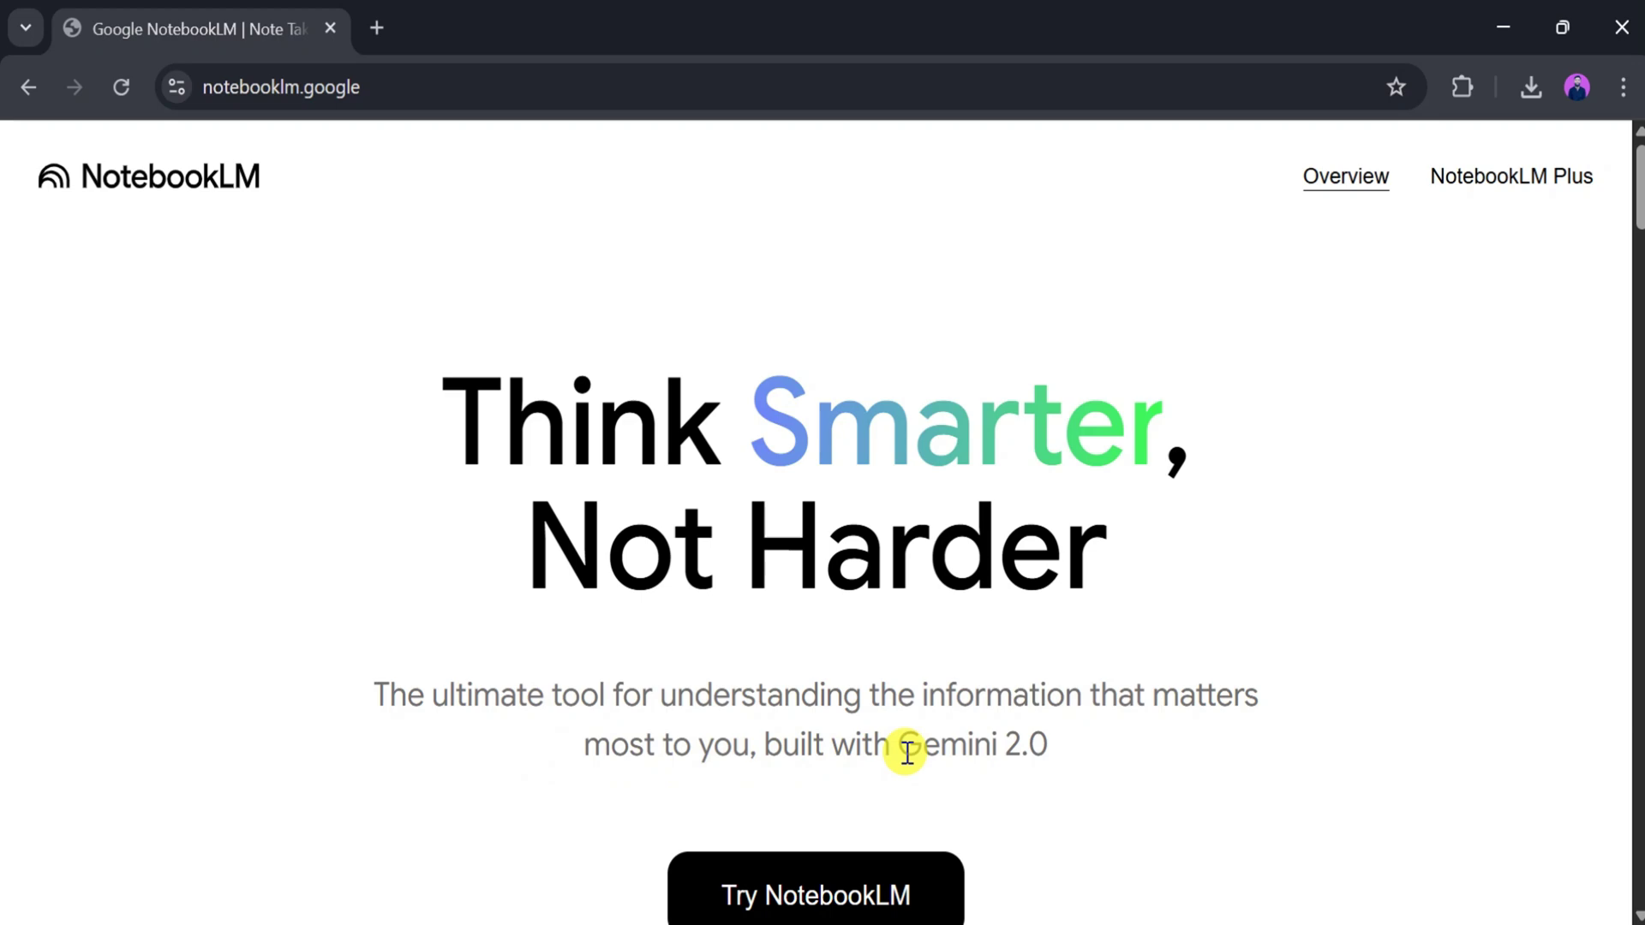
pyautogui.scroll(-2, 964, 757)
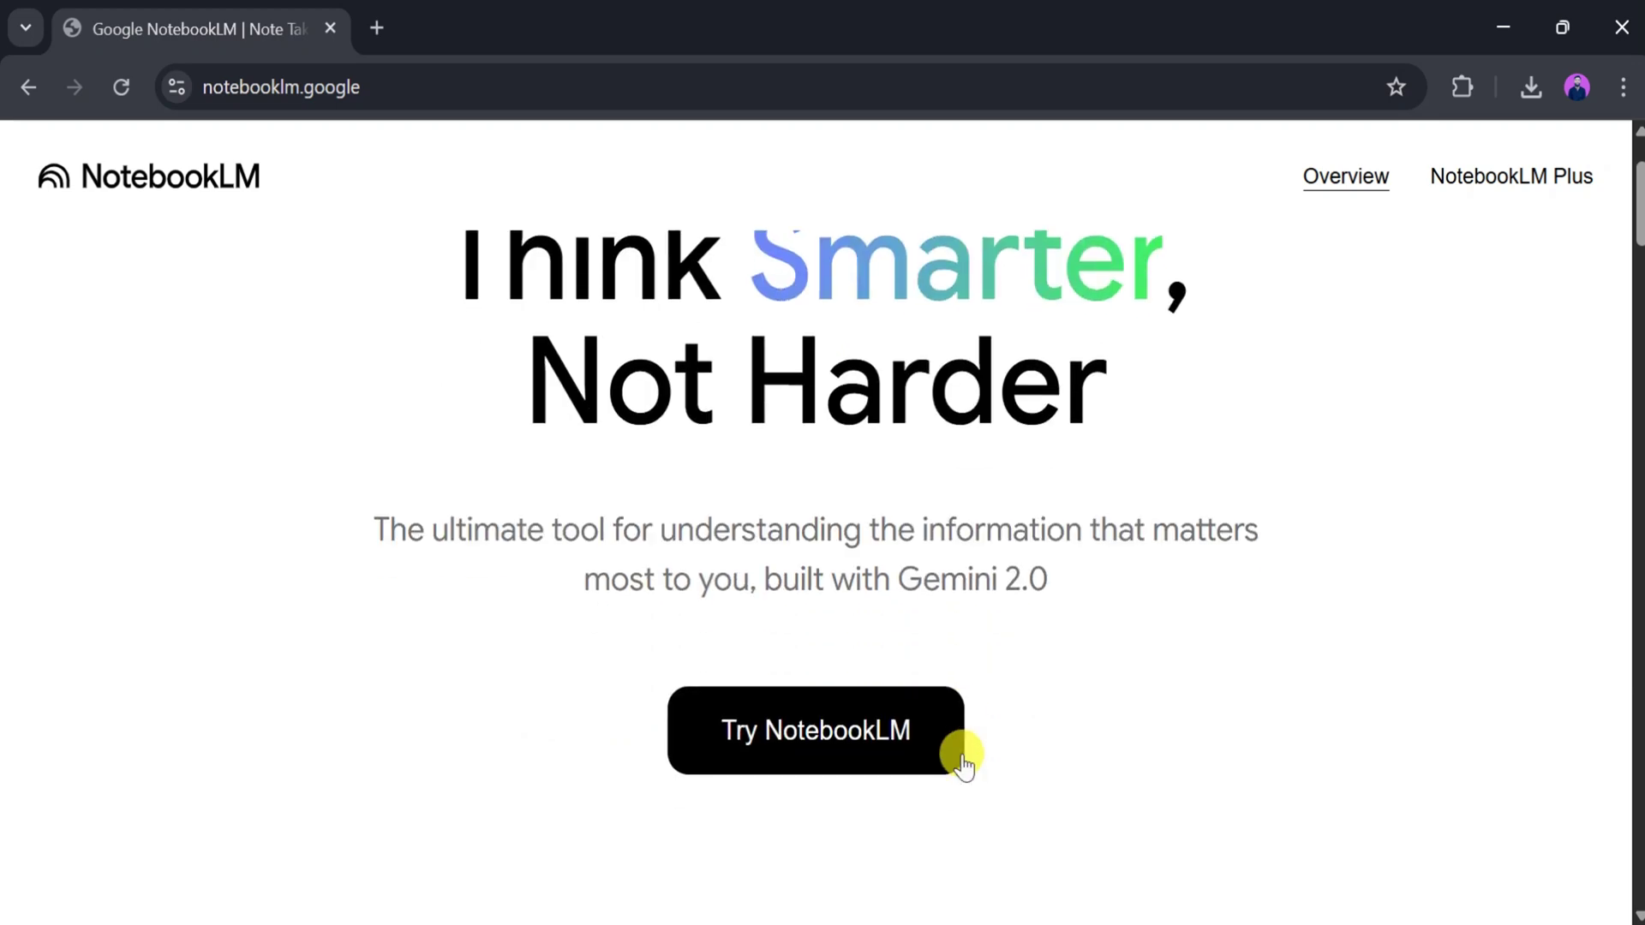
pyautogui.click(843, 733)
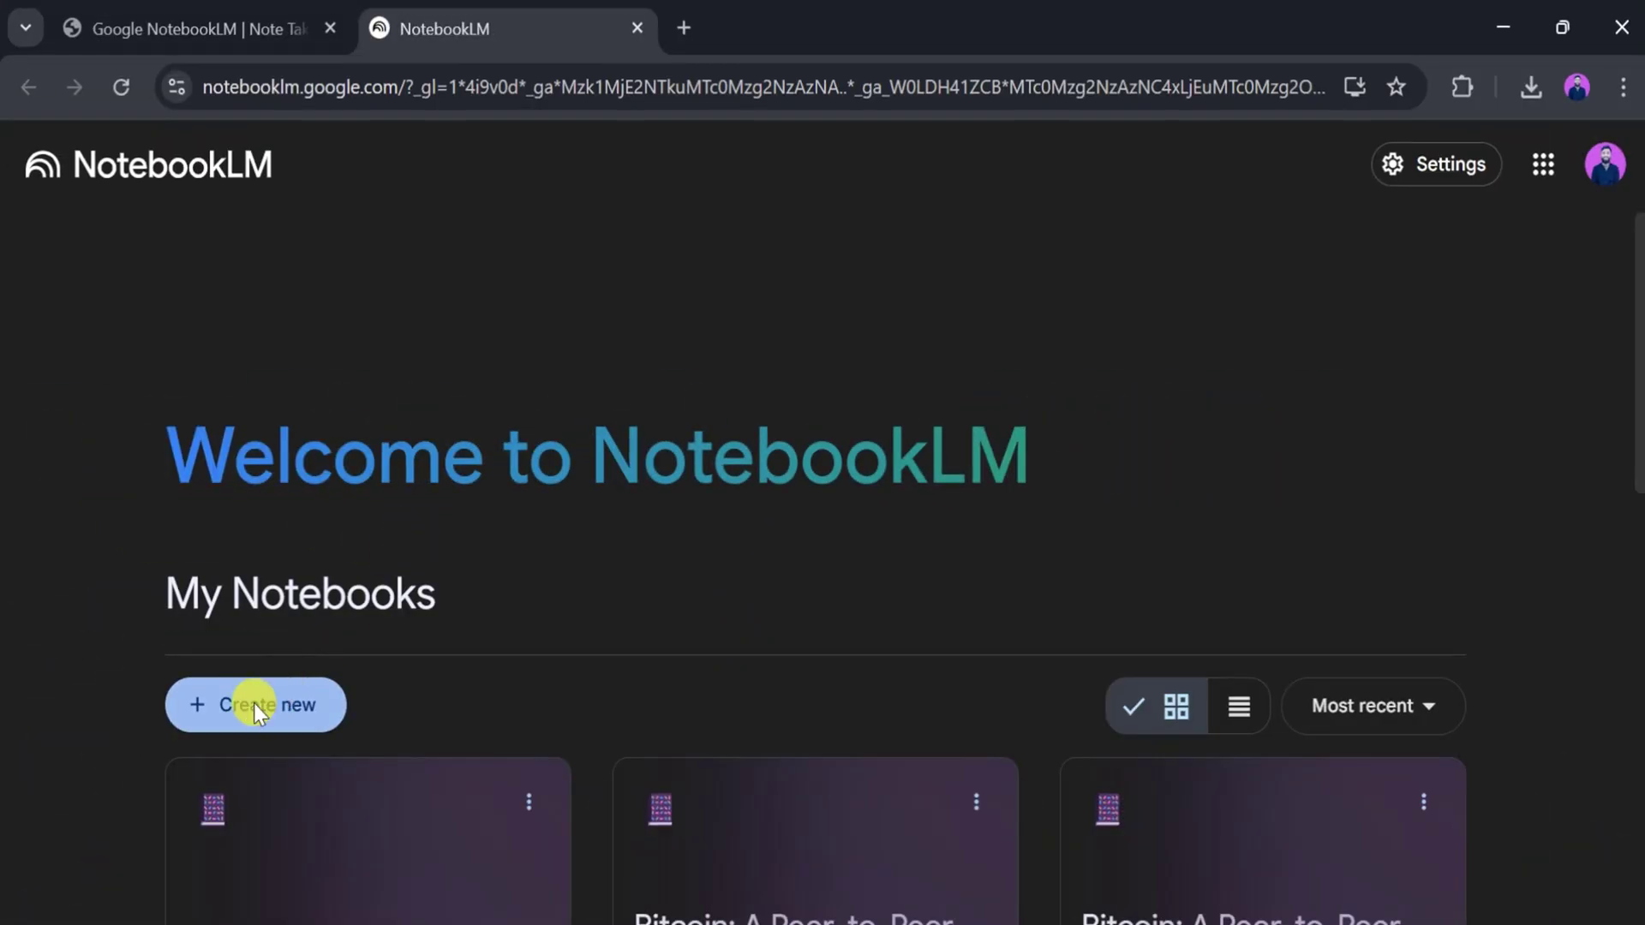
# Create a new notebook from the My Notebooks page
pyautogui.click(253, 703)
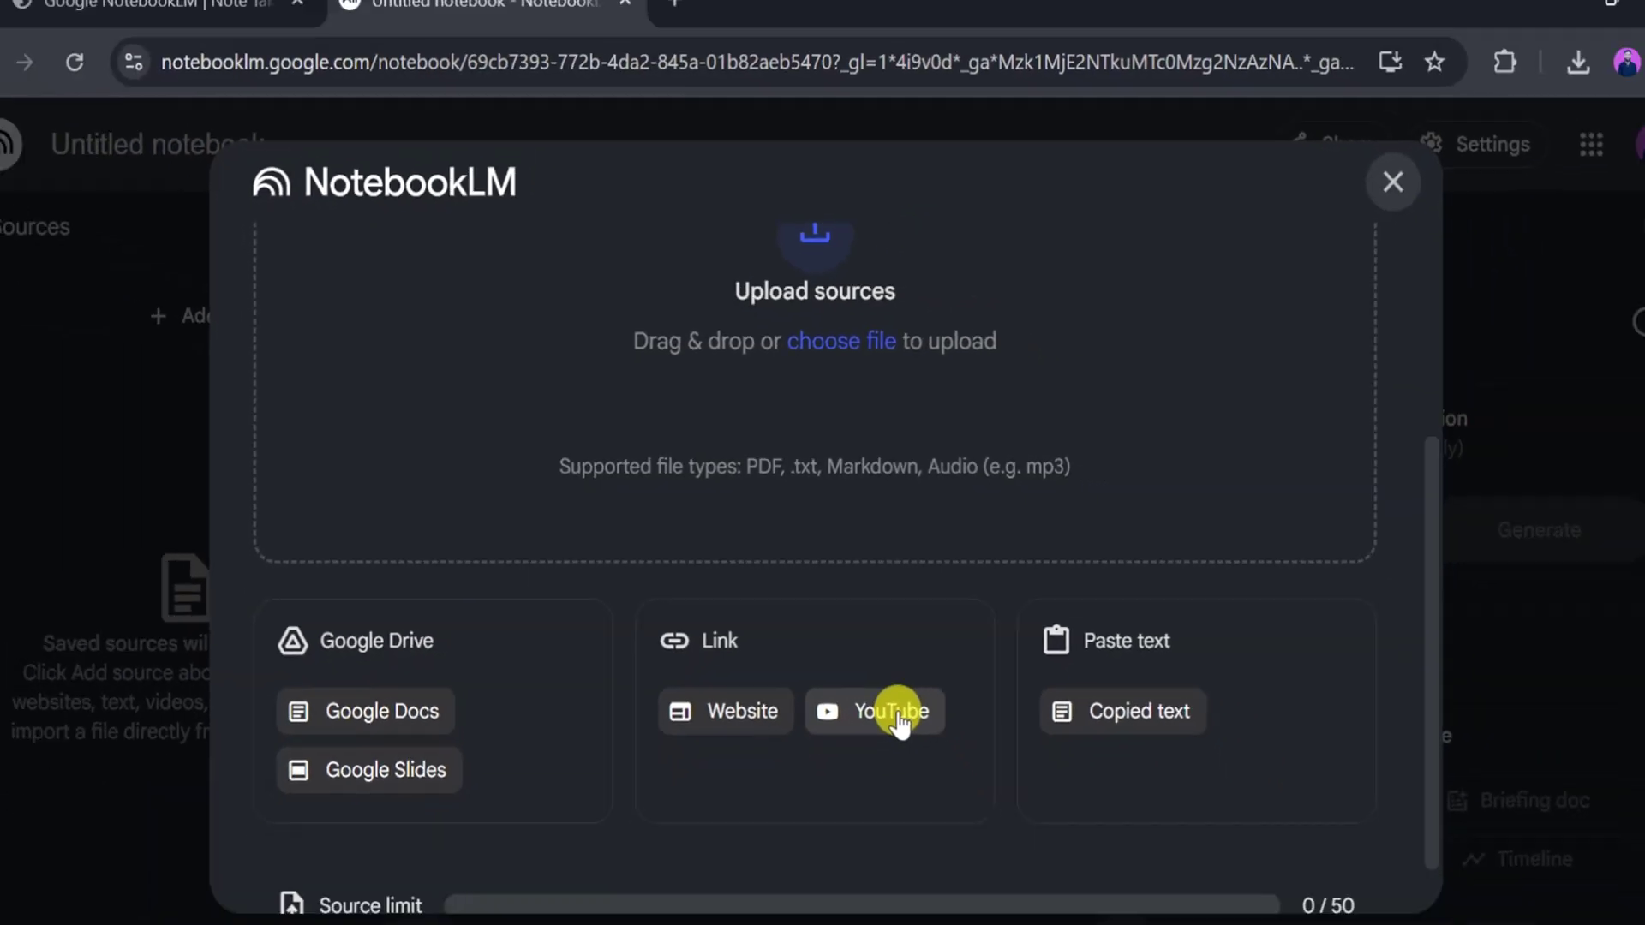
pyautogui.scroll(-1, 1088, 688)
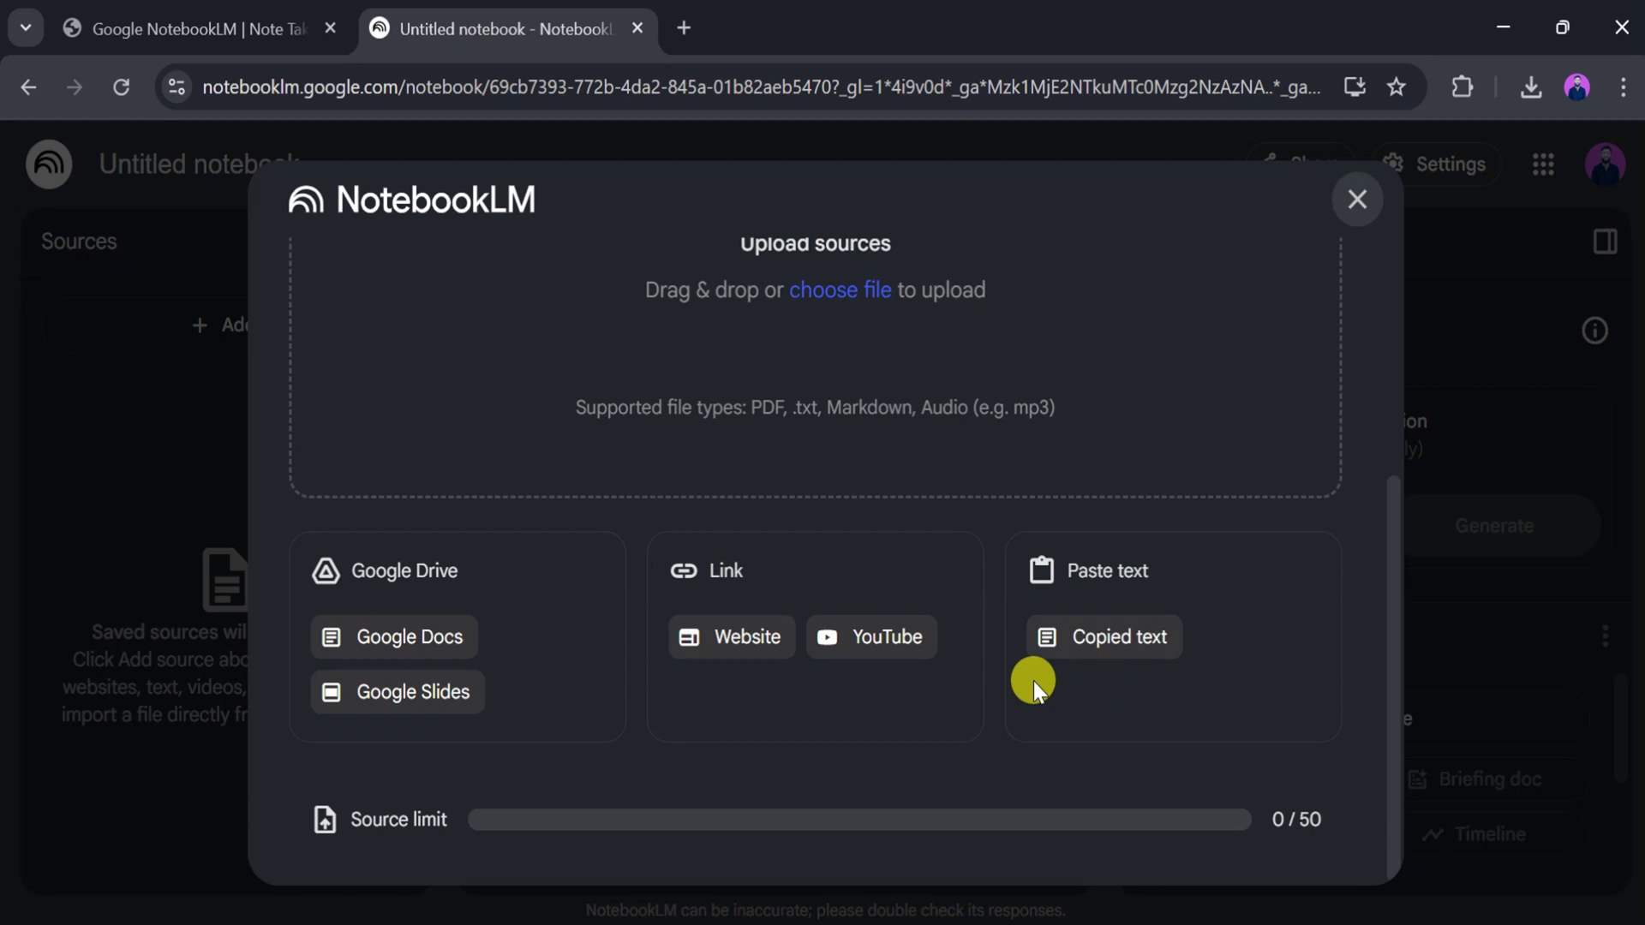
pyautogui.scroll(1, 906, 671)
pyautogui.scroll(1, 907, 671)
pyautogui.scroll(1, 906, 671)
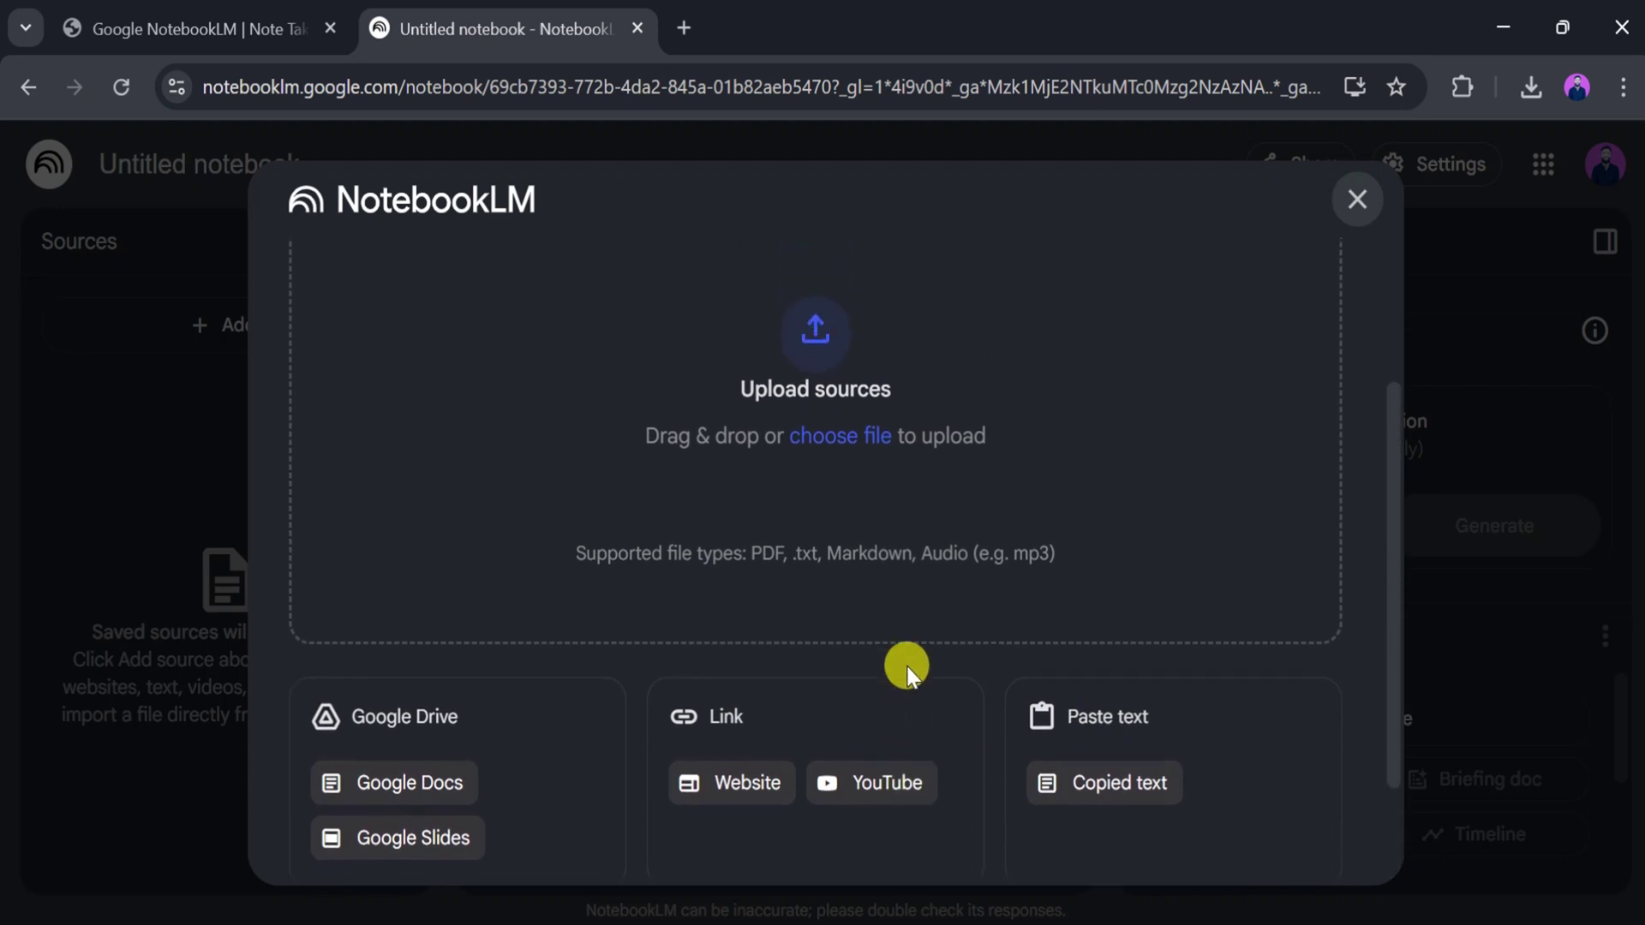
pyautogui.scroll(1, 906, 672)
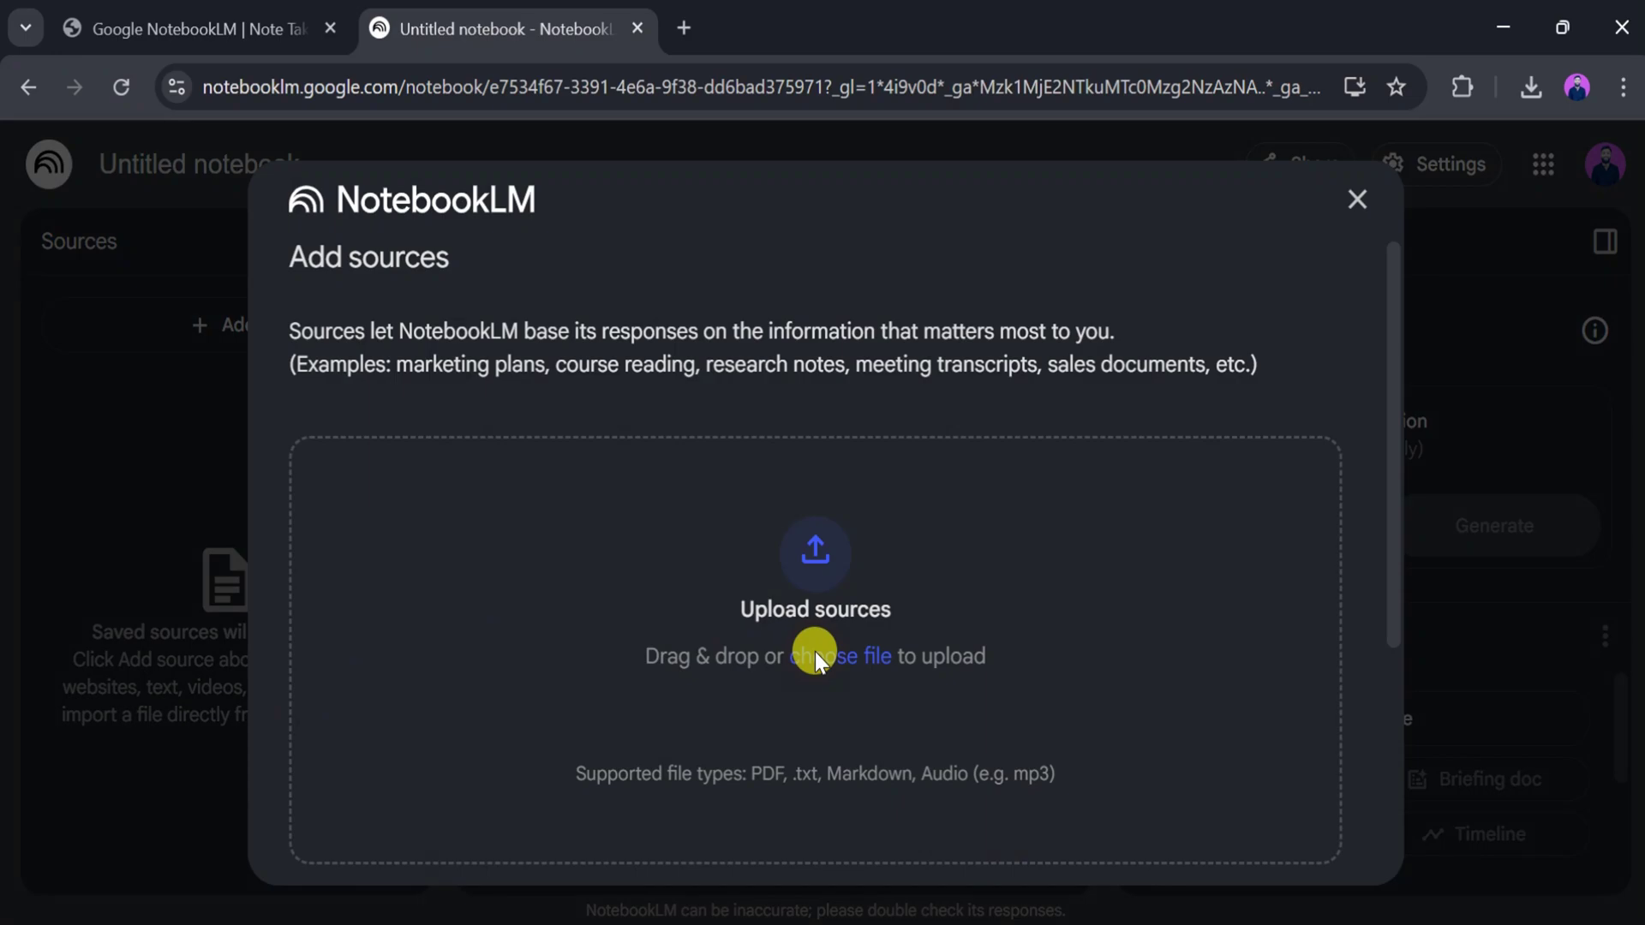
# Upload bitcoin.pdf from Downloads as the notebook's source
pyautogui.click(814, 651)
pyautogui.scroll(-3, 384, 367)
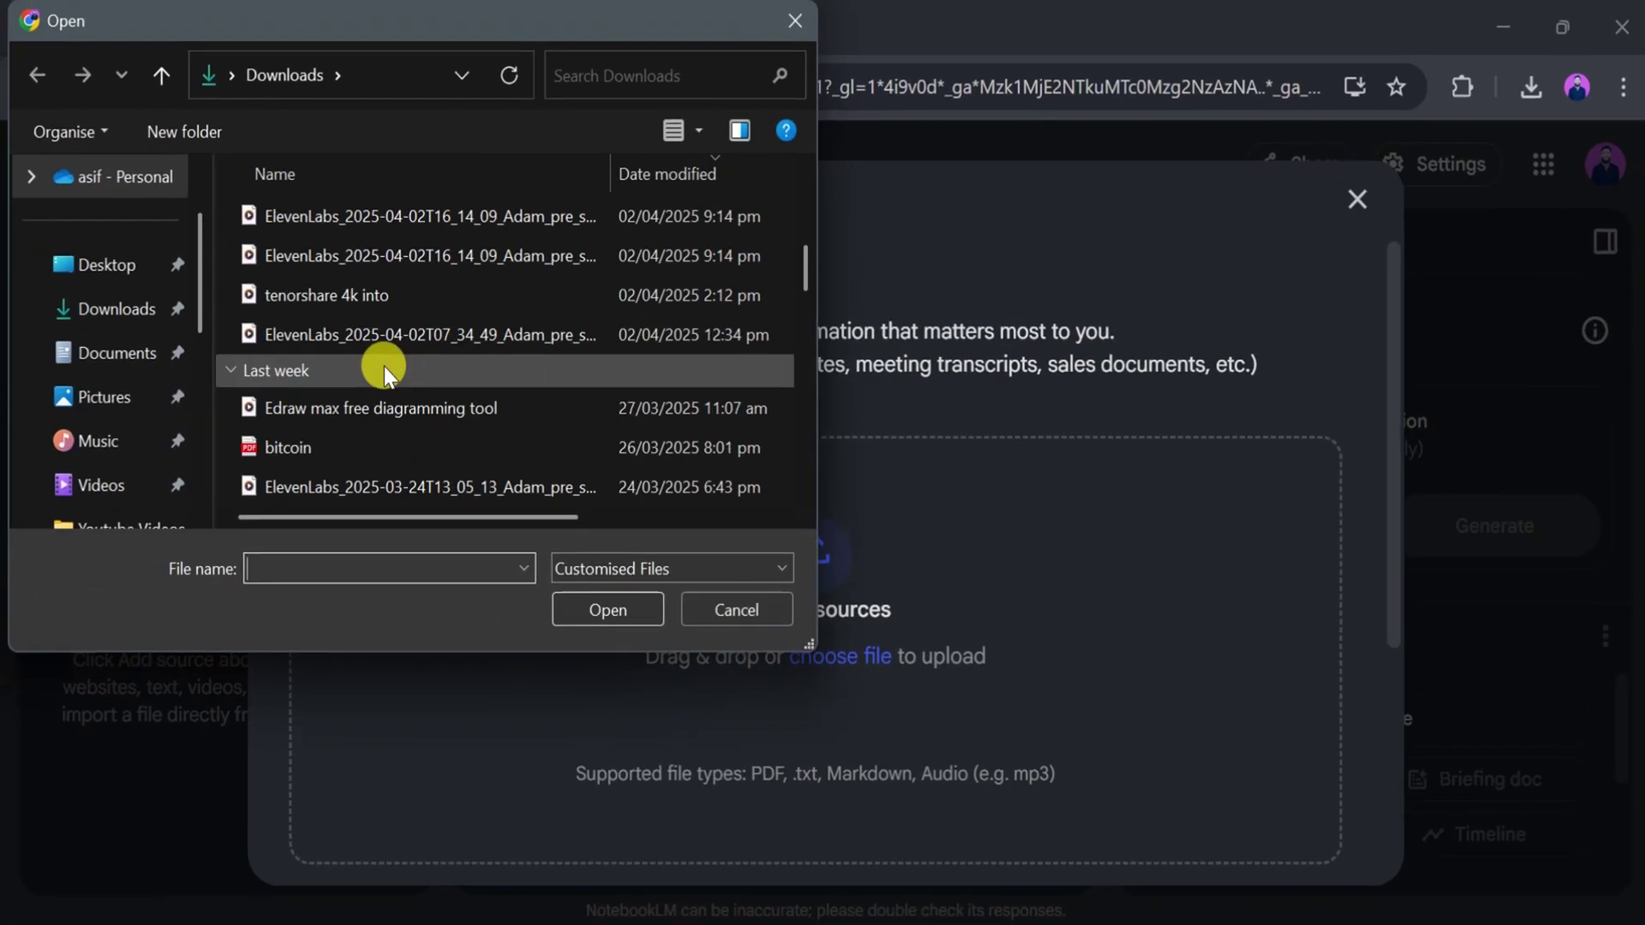
pyautogui.scroll(-1, 385, 366)
pyautogui.click(333, 345)
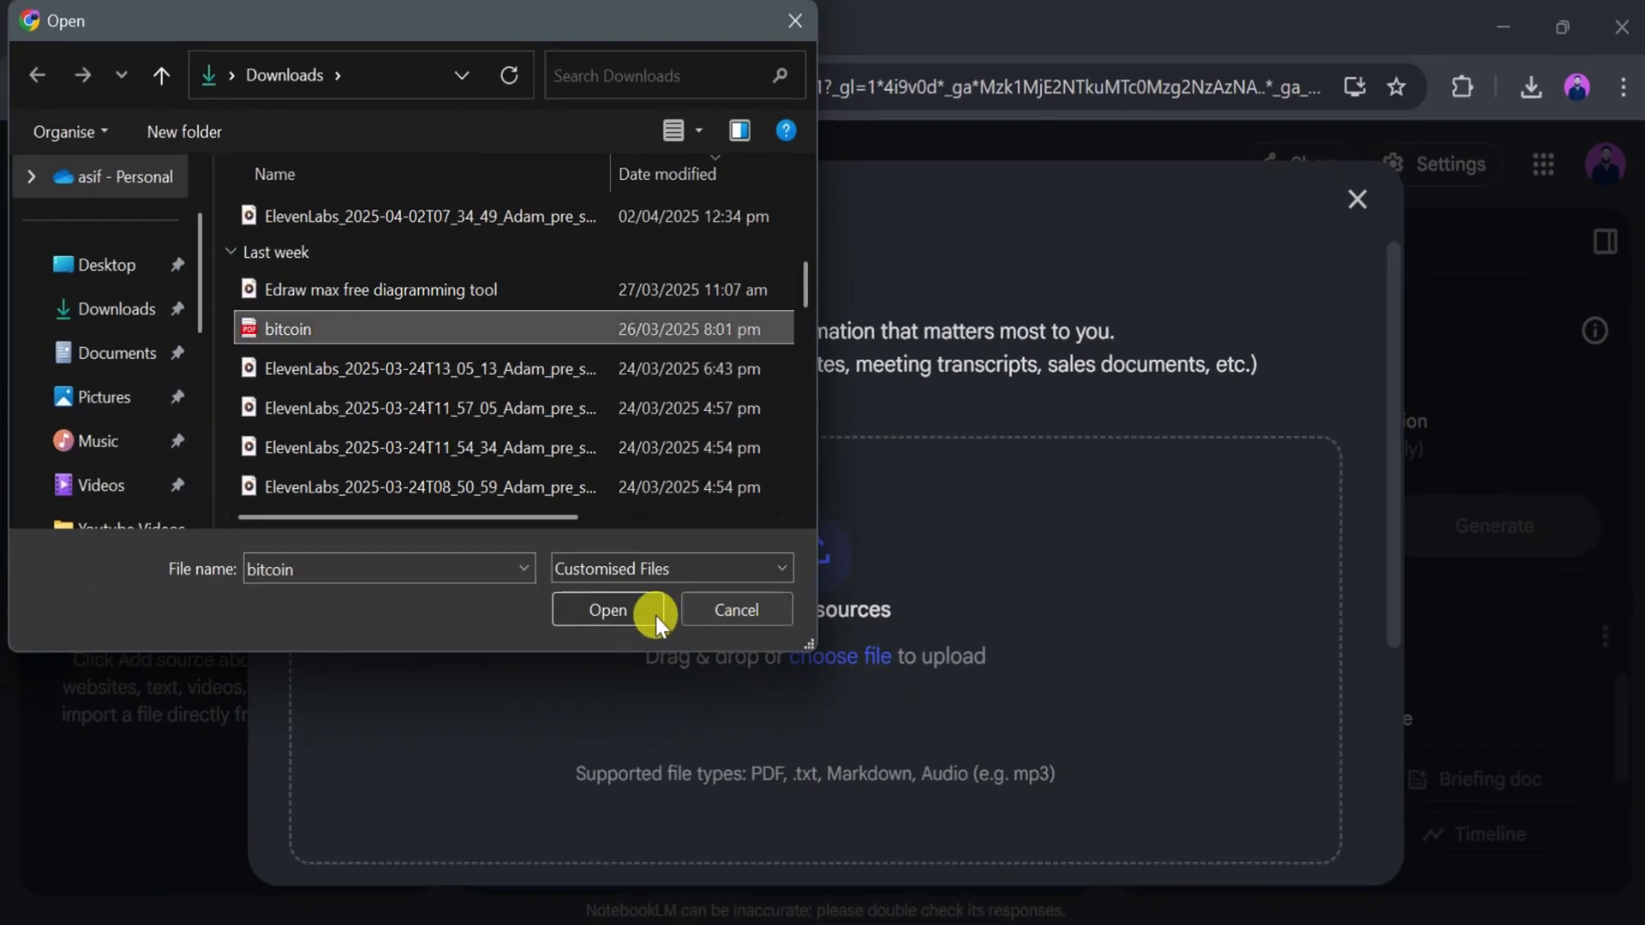
pyautogui.click(630, 606)
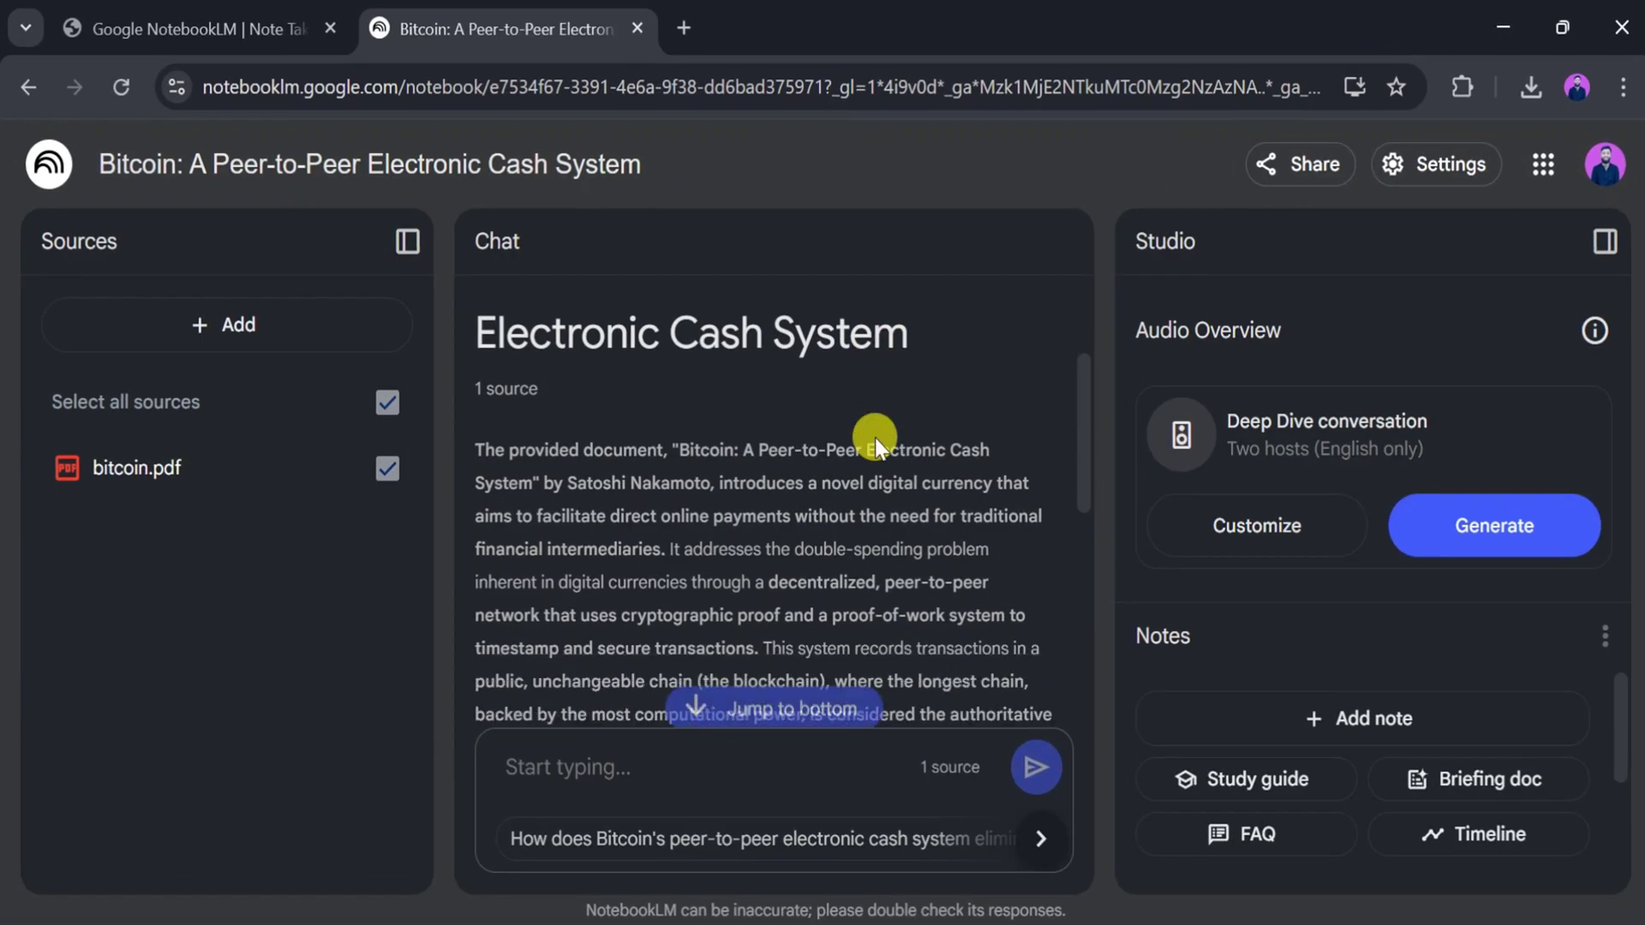
pyautogui.scroll(1, 674, 423)
pyautogui.scroll(-2, 746, 393)
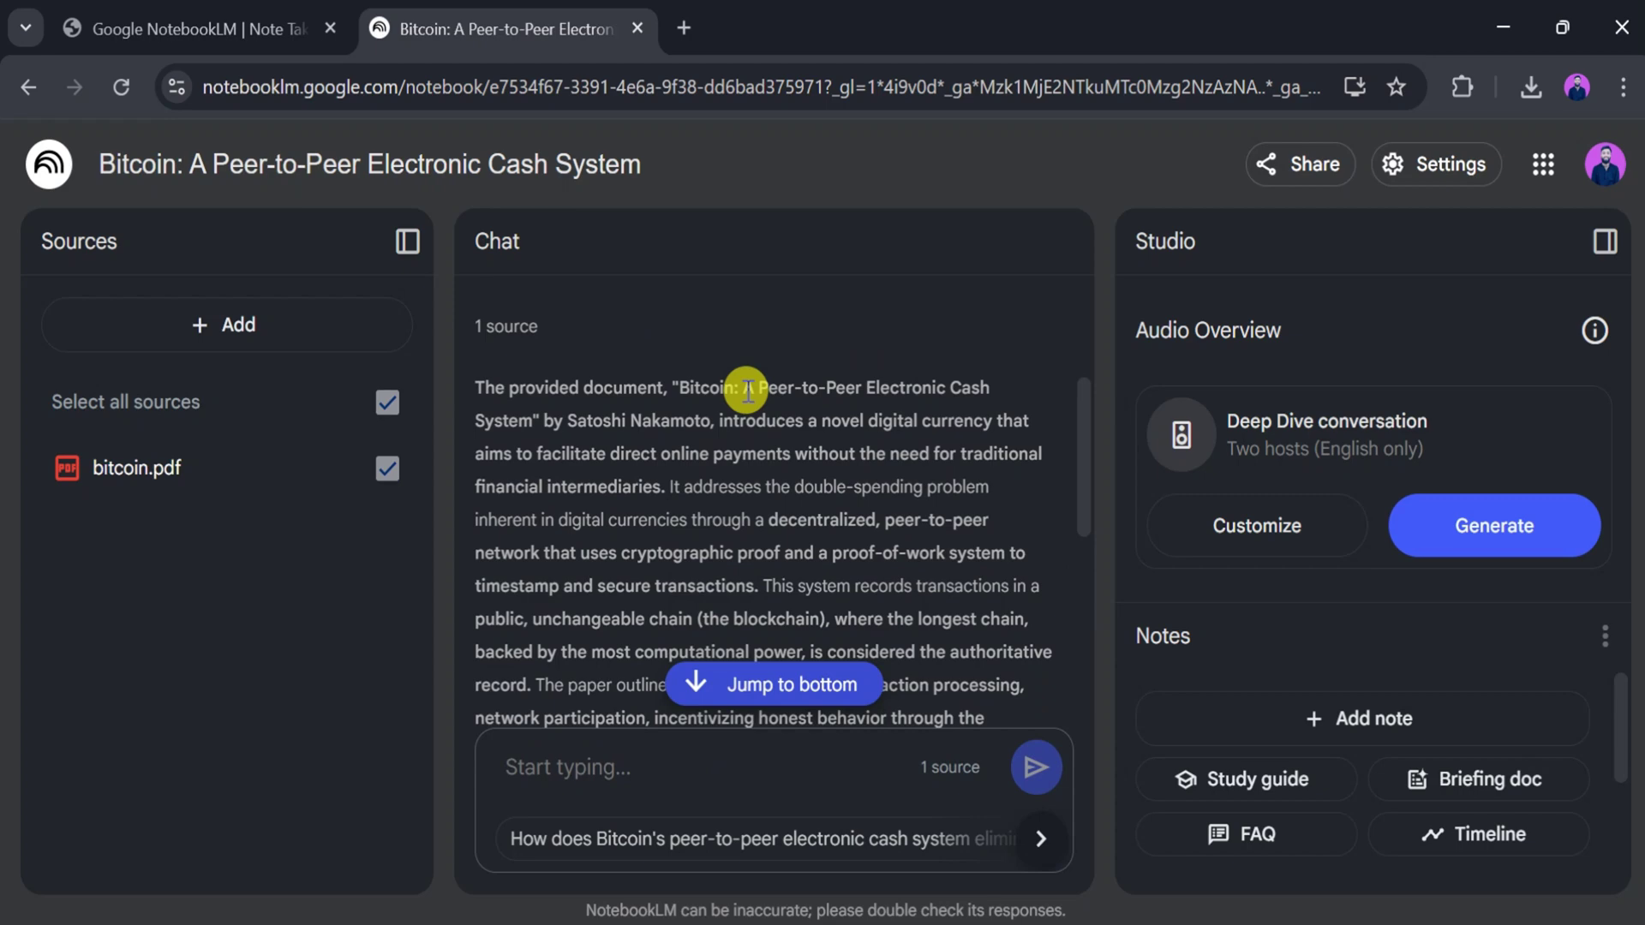
pyautogui.scroll(-2, 746, 392)
pyautogui.scroll(-2, 747, 393)
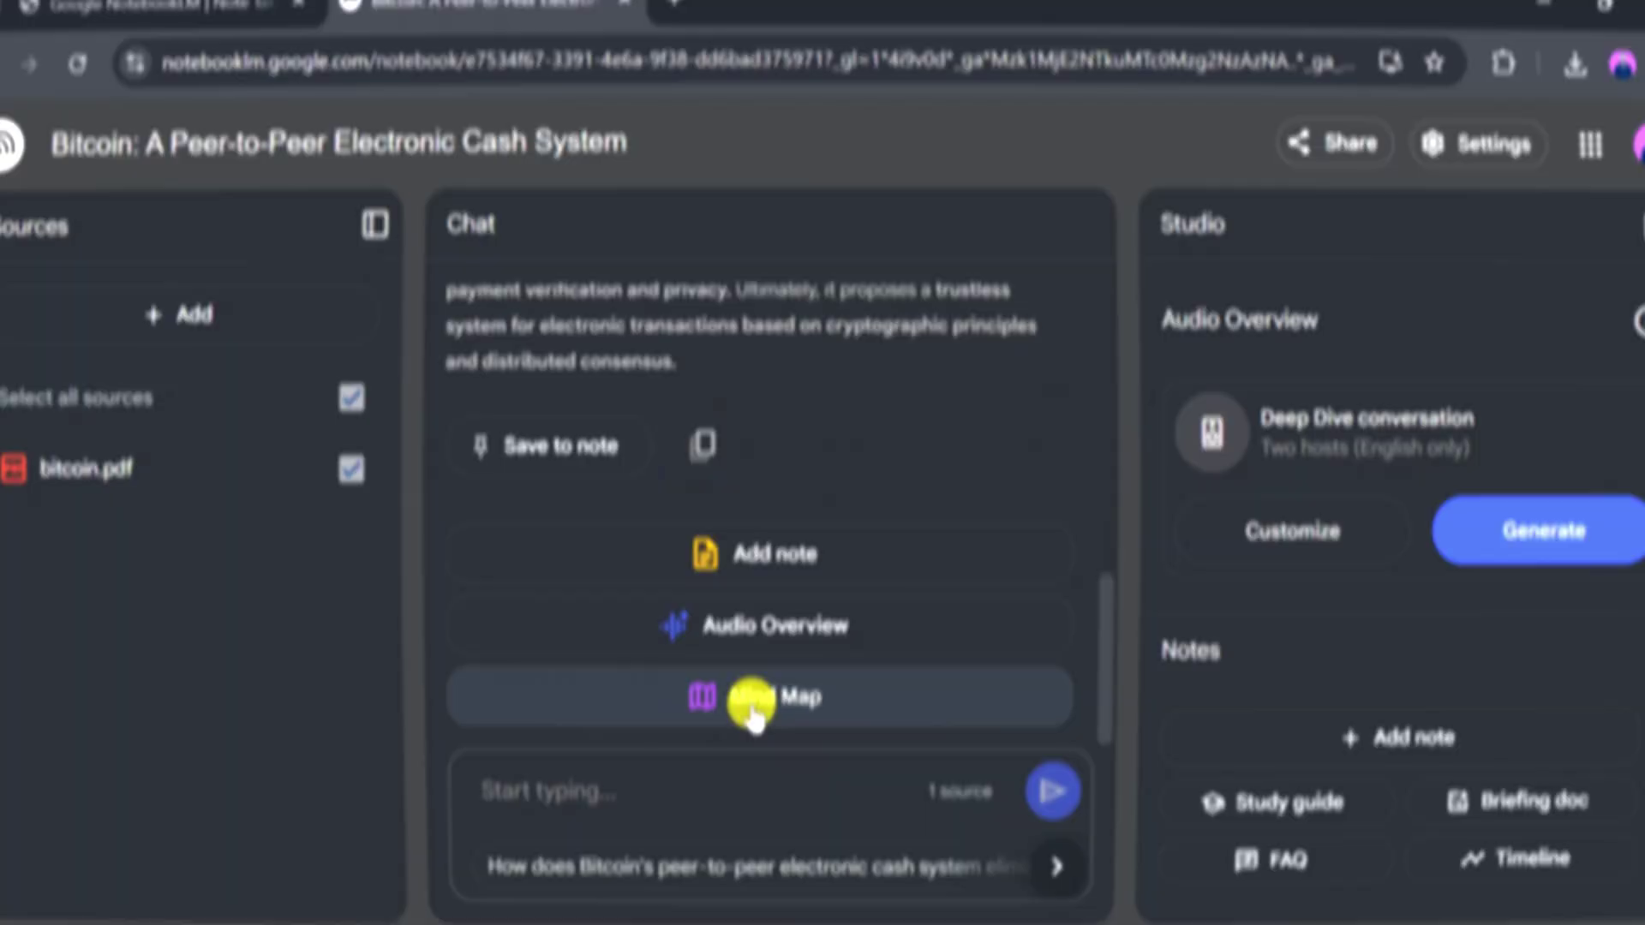
# Generate a mind map of the Bitcoin paper and view it from Notes
pyautogui.click(757, 694)
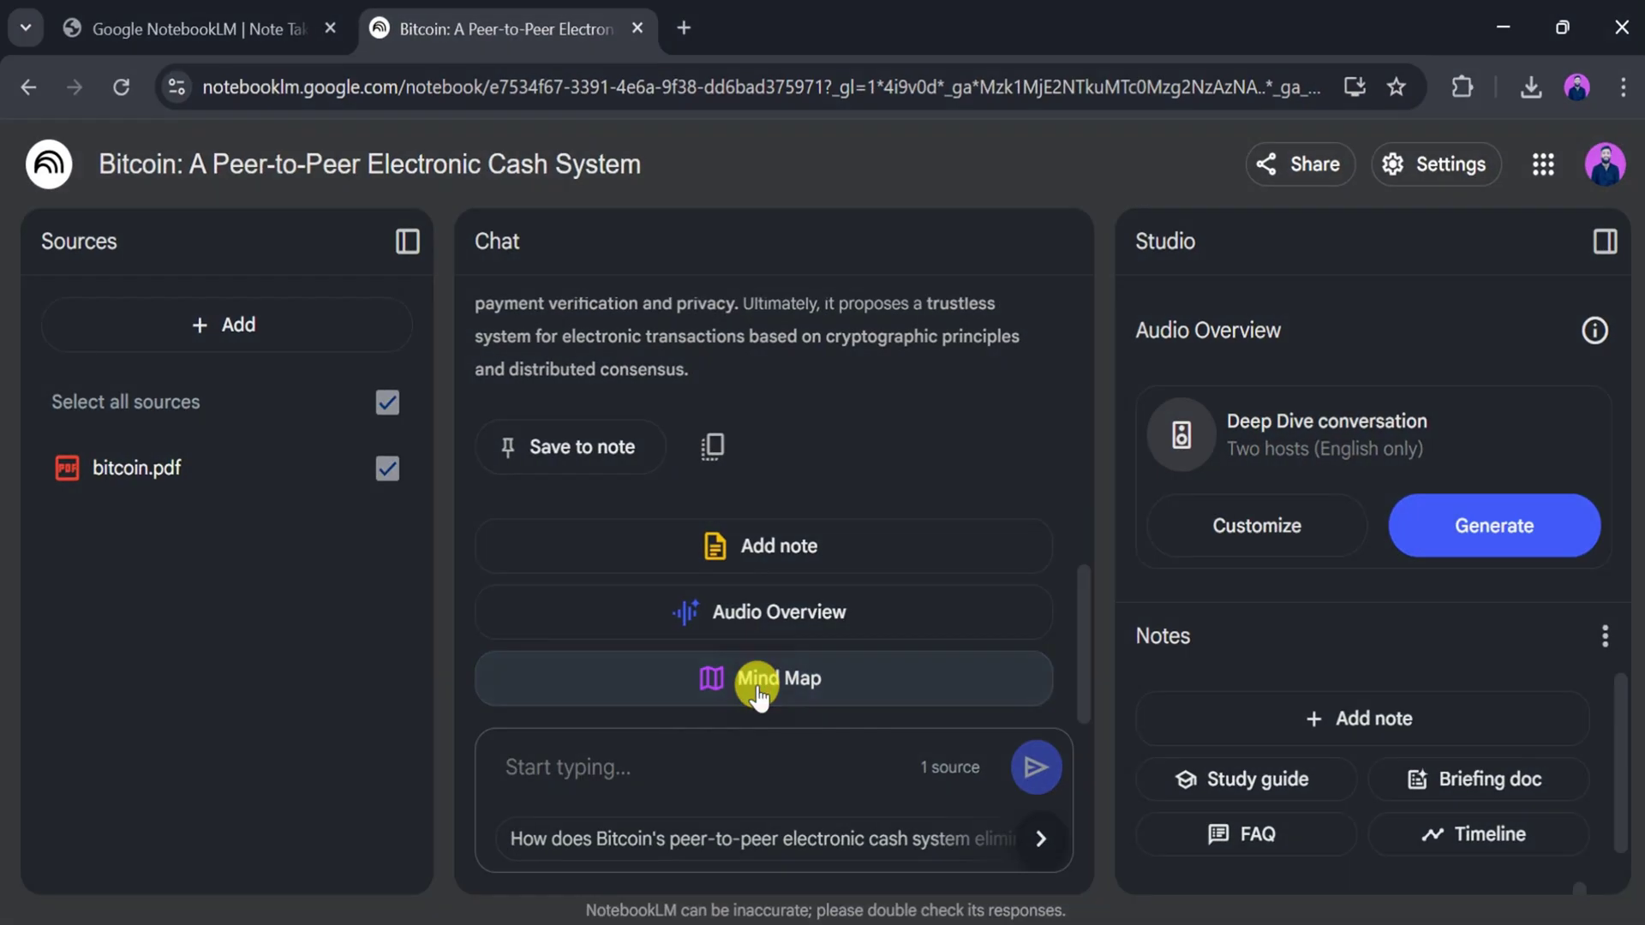
pyautogui.scroll(-1, 1214, 746)
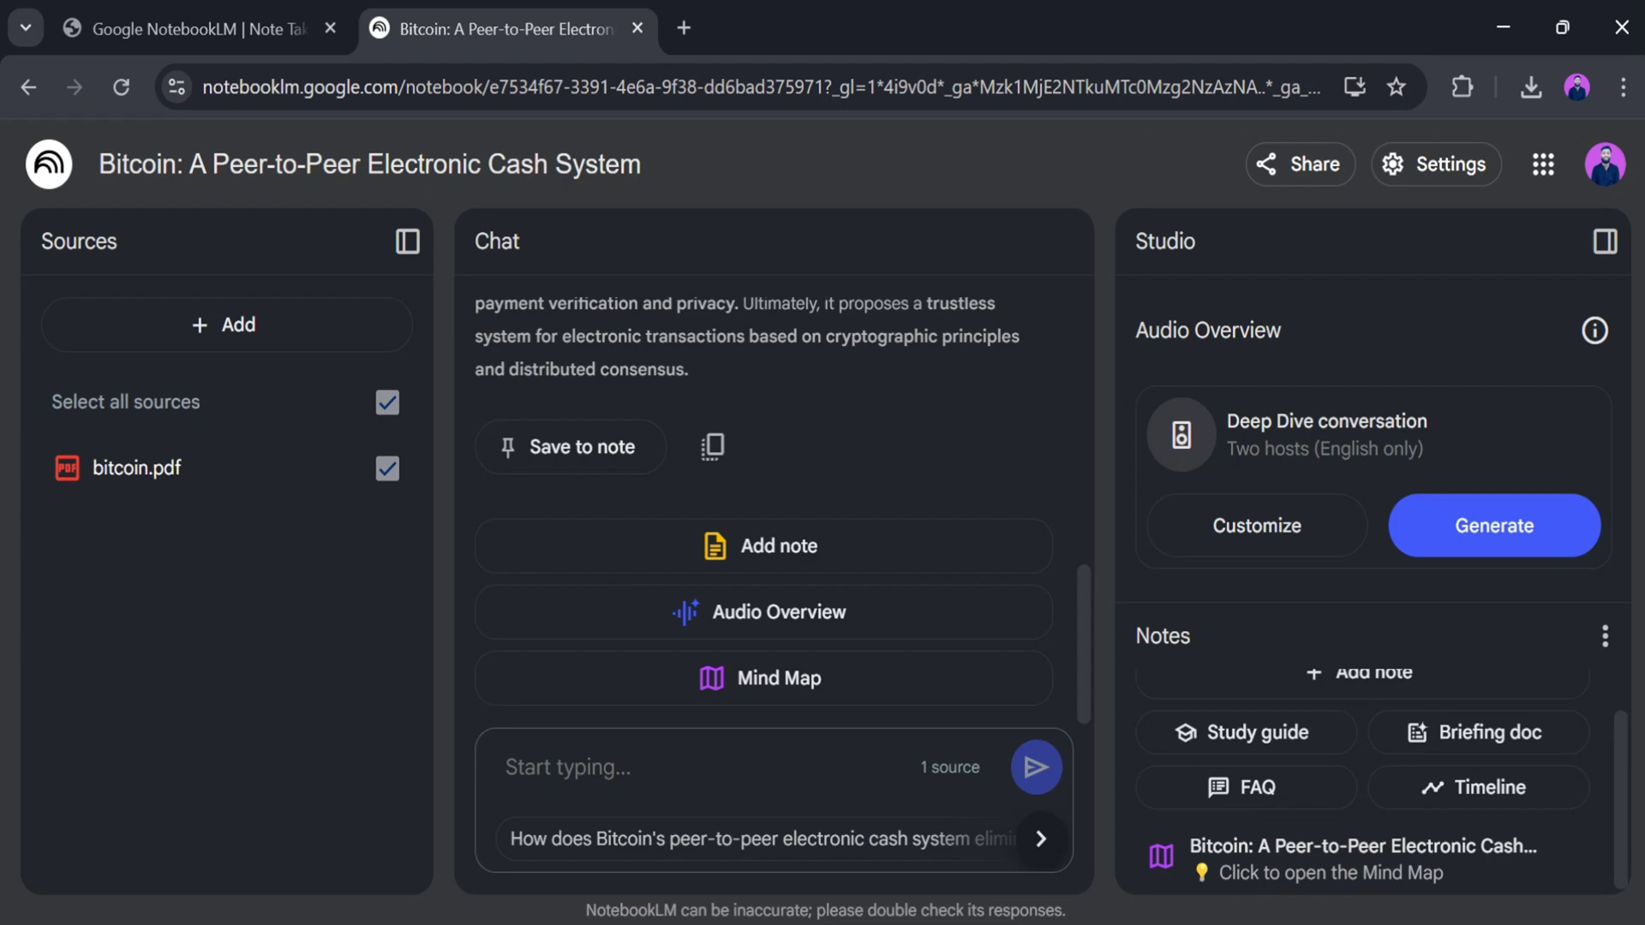
pyautogui.click(1341, 875)
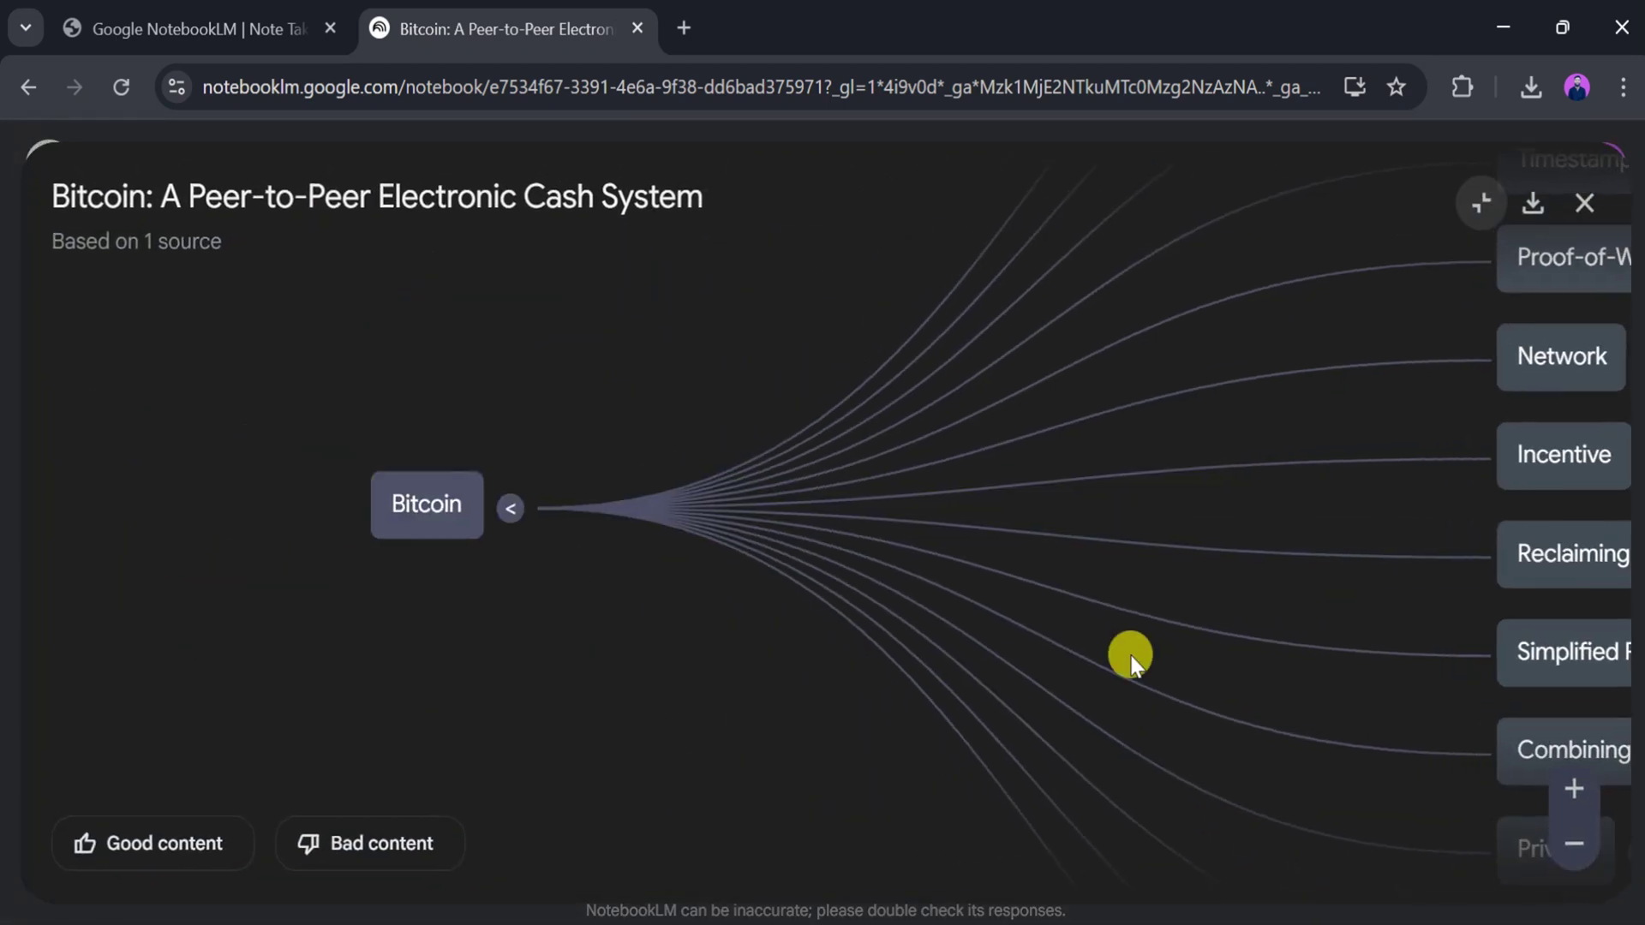
pyautogui.scroll(-1, 1131, 659)
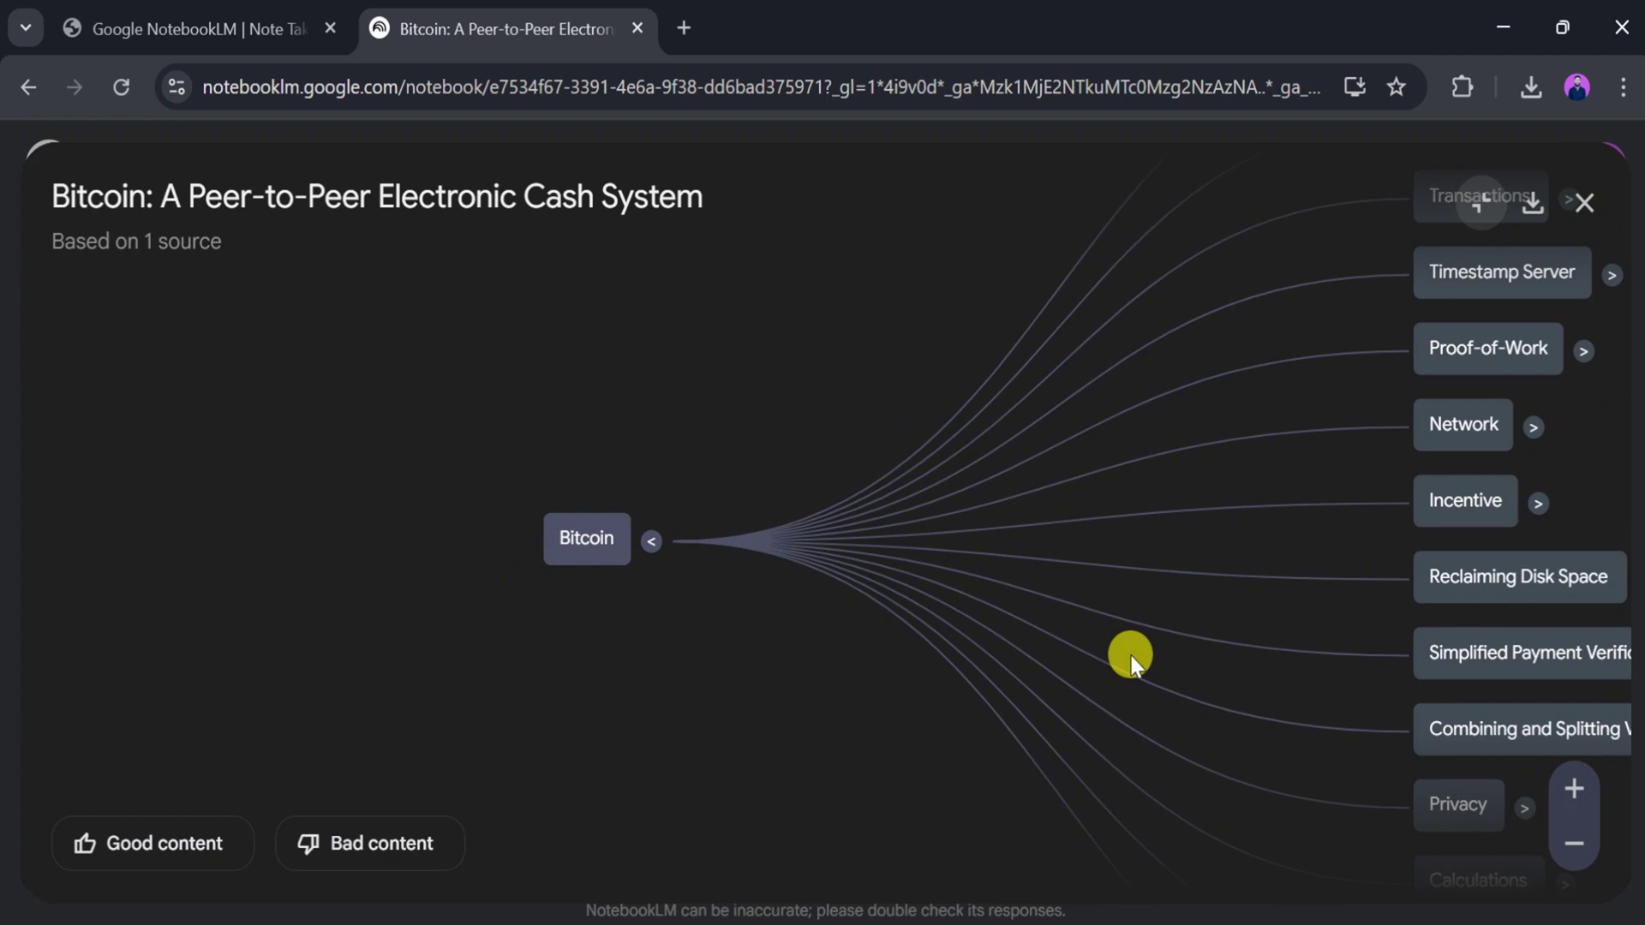
pyautogui.scroll(-2, 1131, 658)
pyautogui.scroll(-1, 1132, 658)
pyautogui.scroll(-1, 1132, 658)
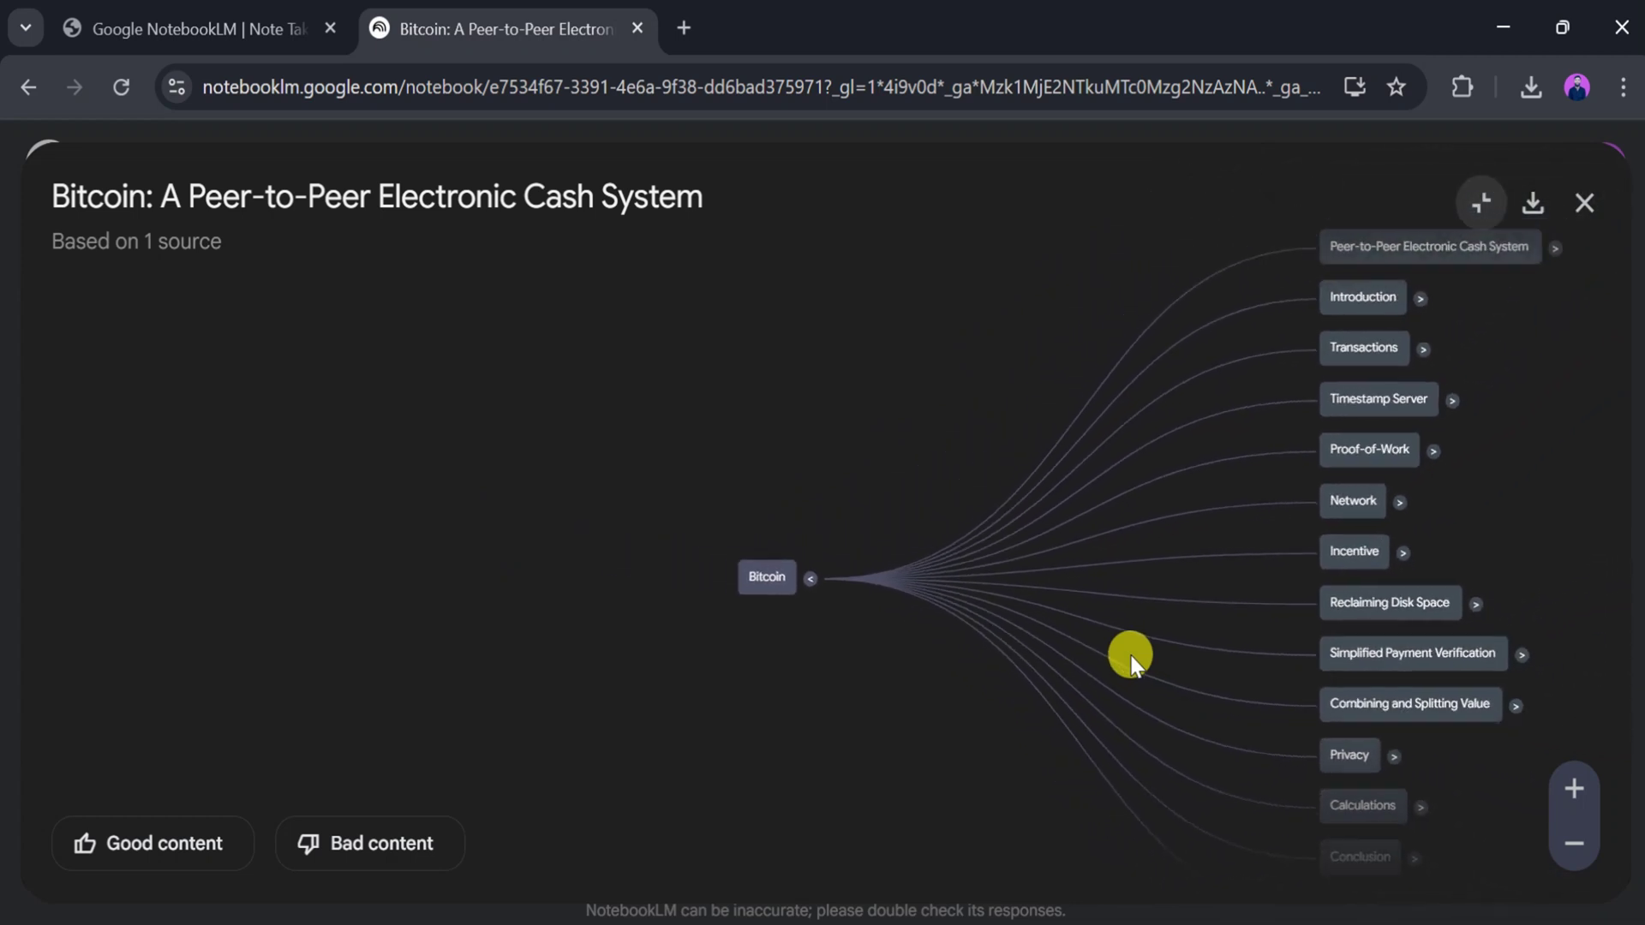
pyautogui.scroll(-1, 1131, 658)
pyautogui.scroll(-1, 1131, 658)
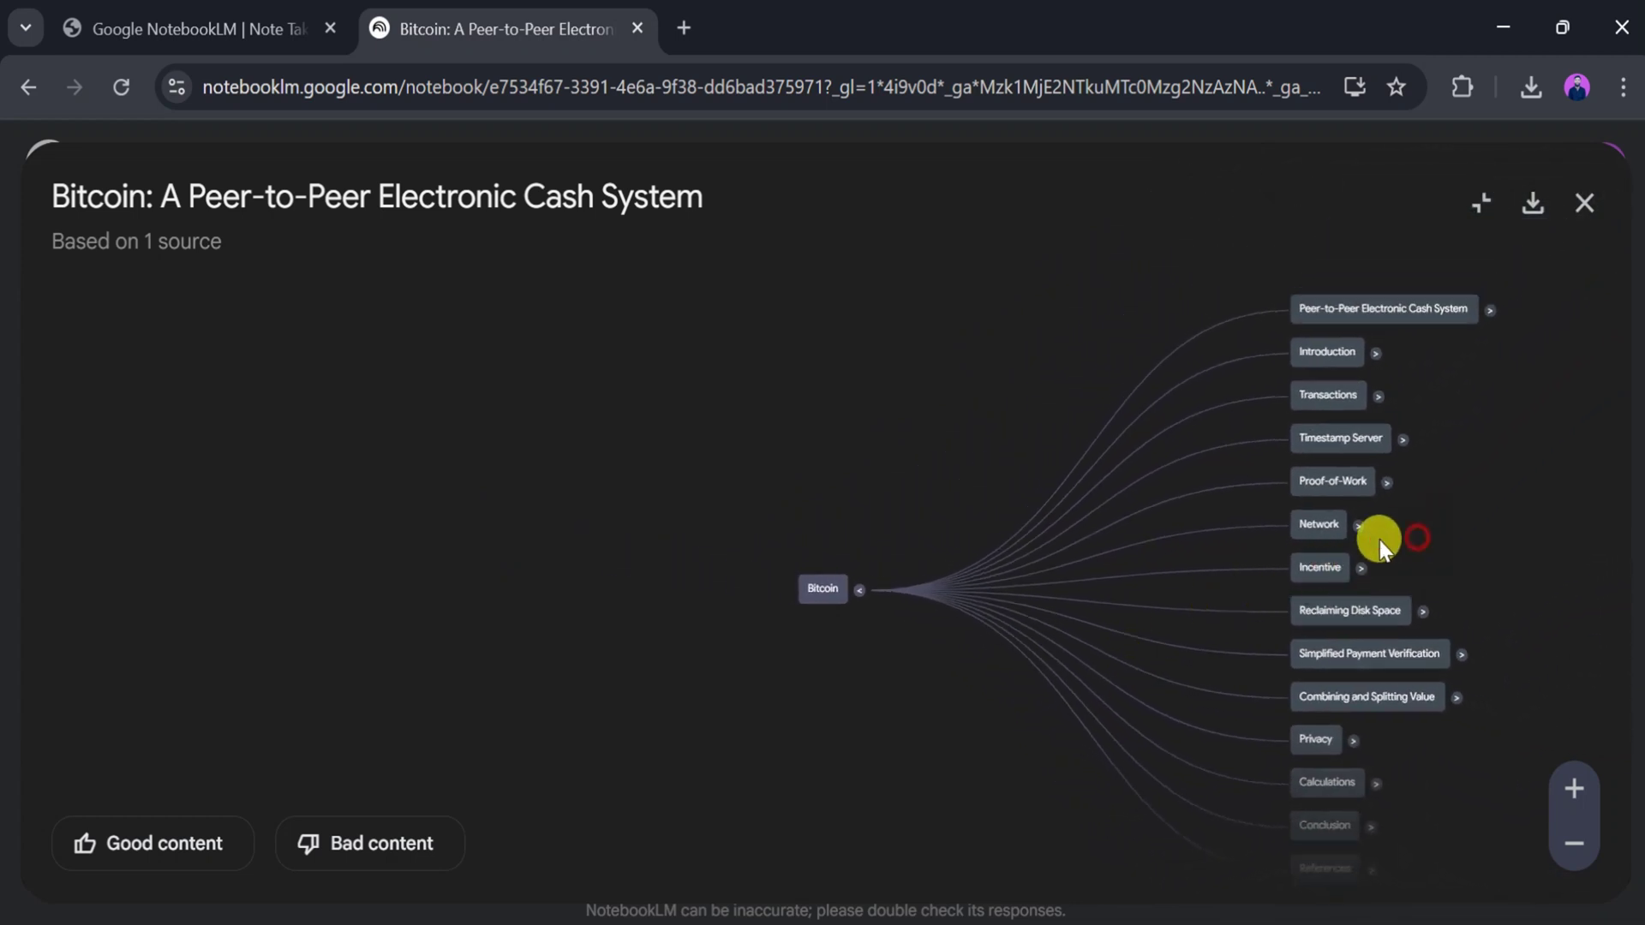
pyautogui.moveTo(1379, 541); pyautogui.dragTo(1275, 548)
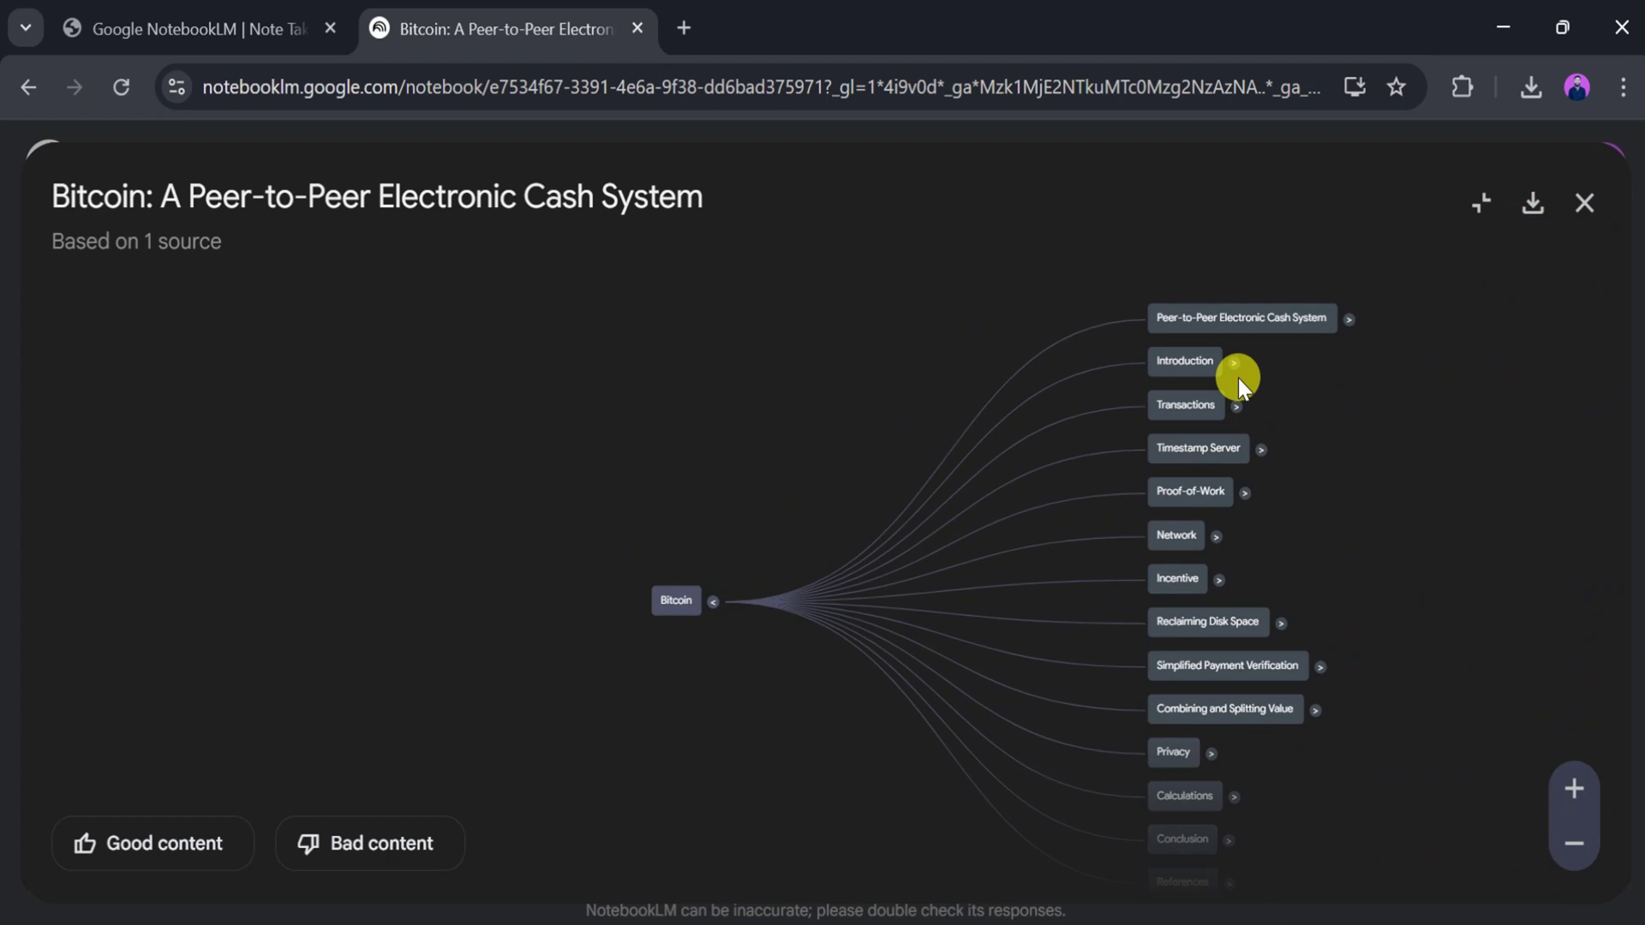
pyautogui.scroll(1, 1237, 378)
pyautogui.scroll(1, 1239, 378)
pyautogui.scroll(1, 1238, 378)
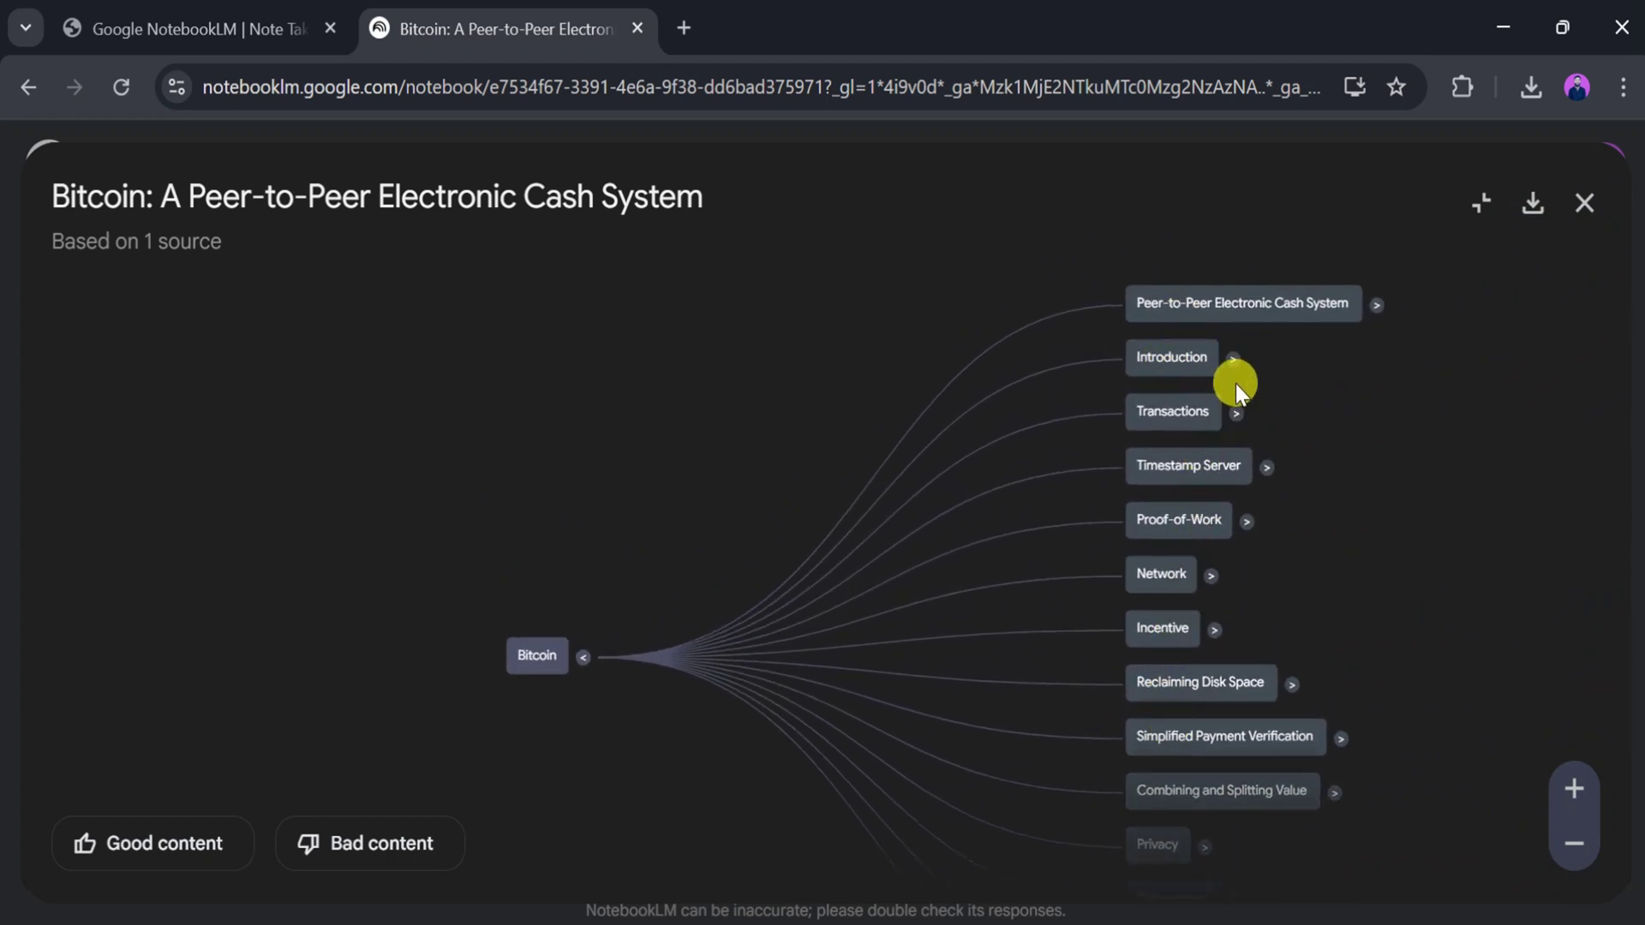
# Expand Introduction, Current E-commerce Reliance, Proposed Solution and References branches
pyautogui.click(1234, 359)
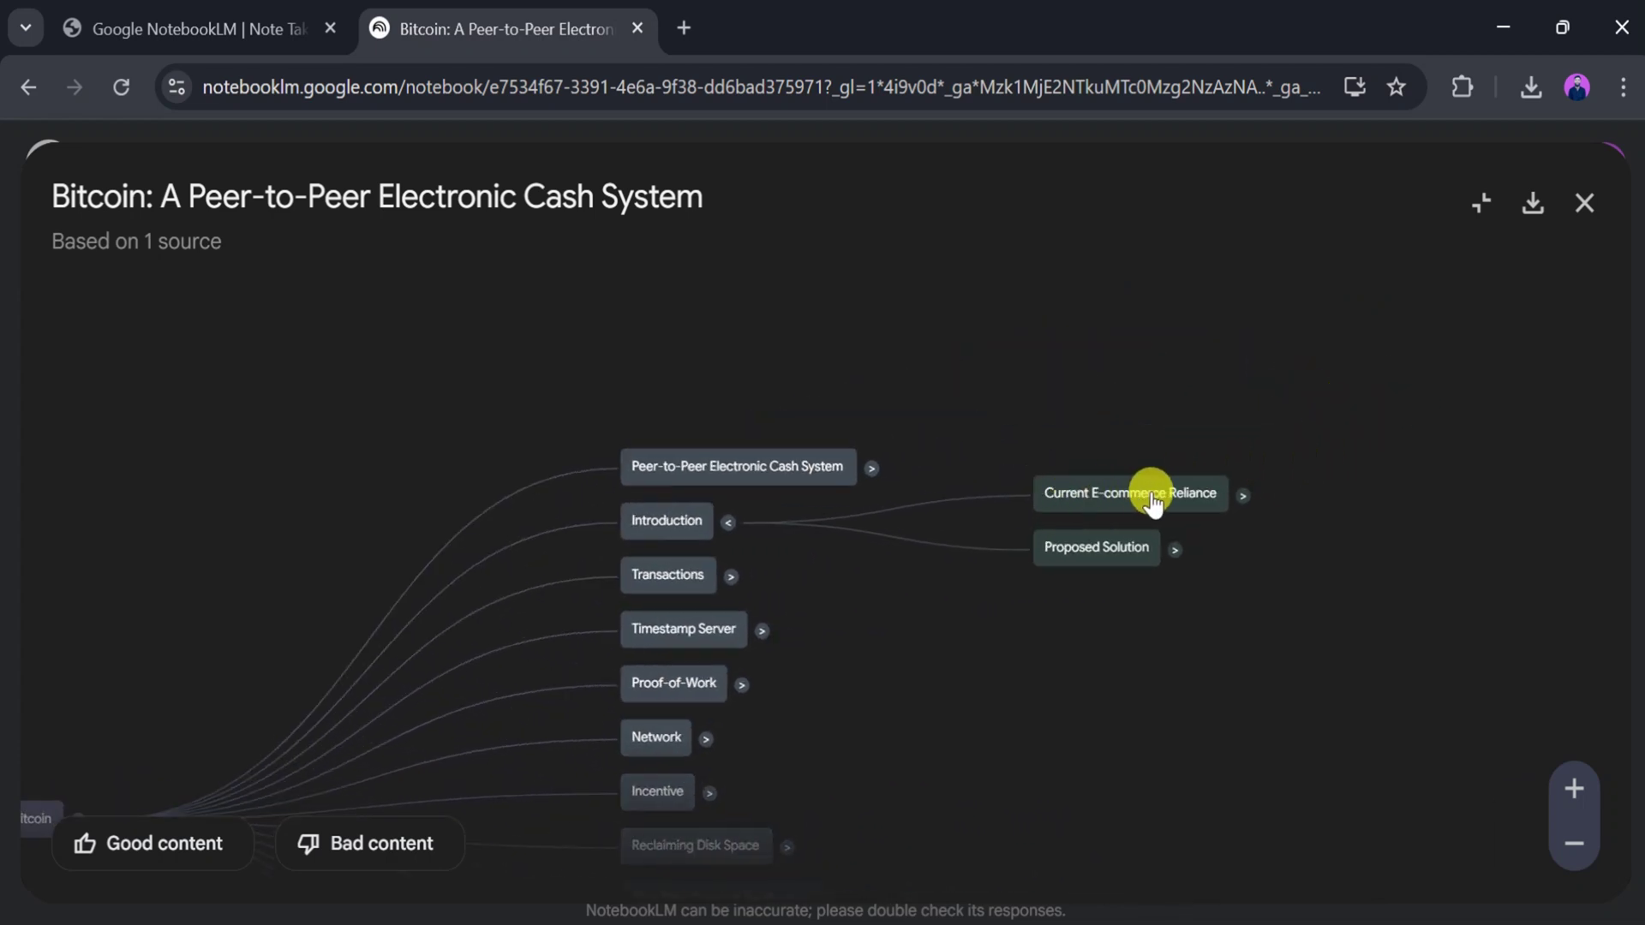
pyautogui.click(1243, 495)
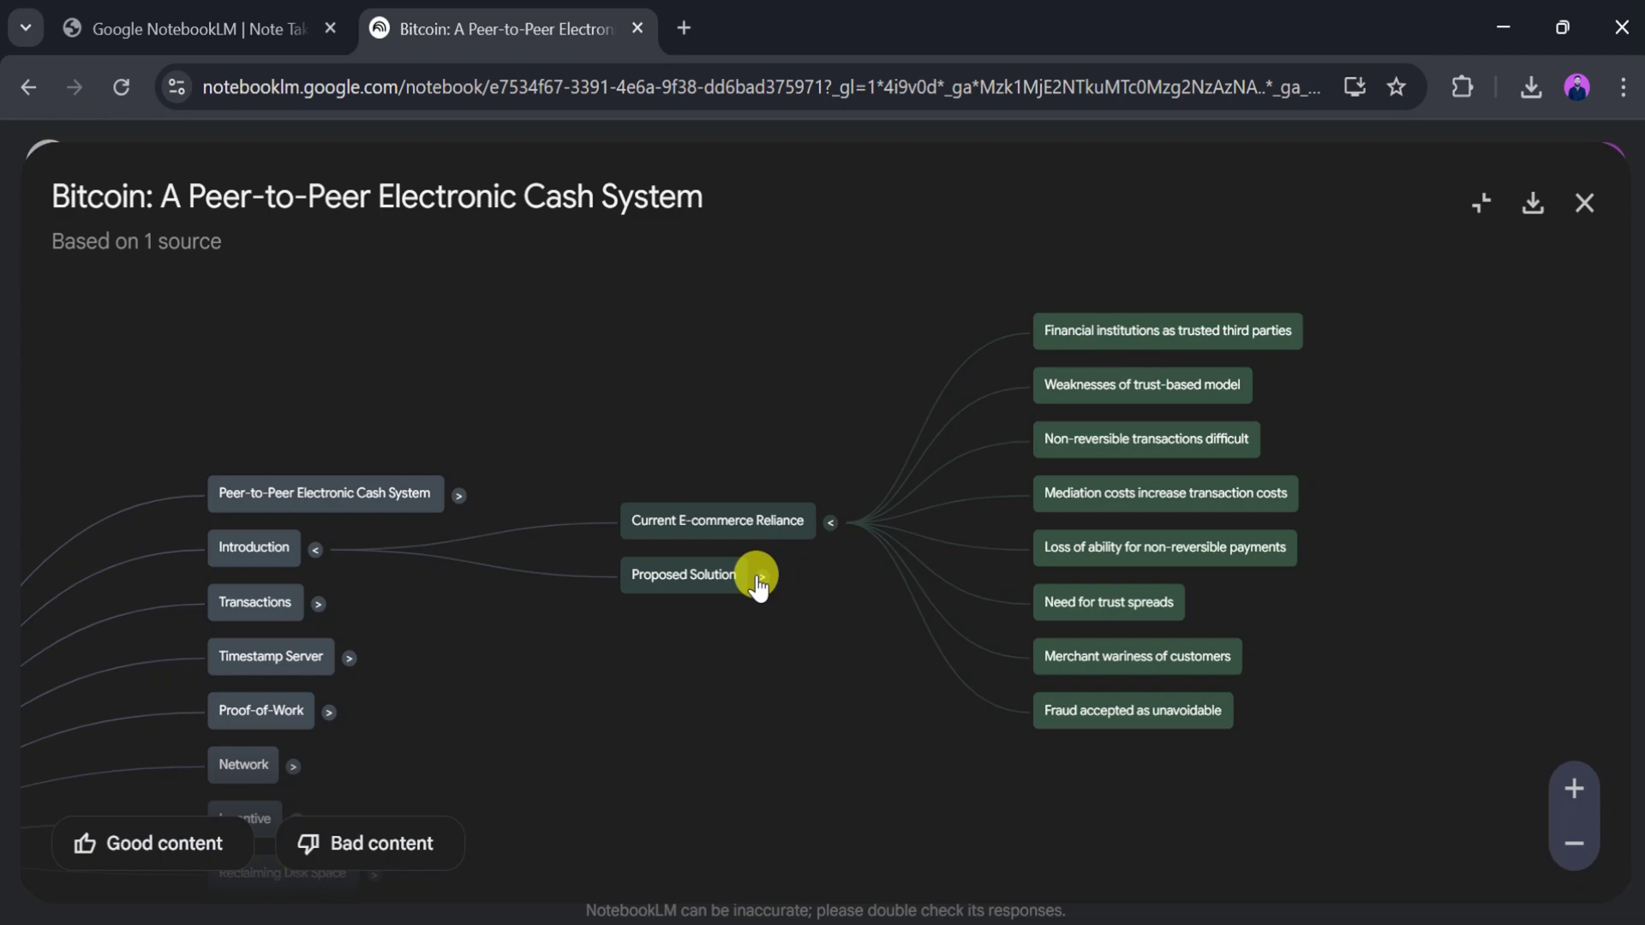
pyautogui.click(759, 578)
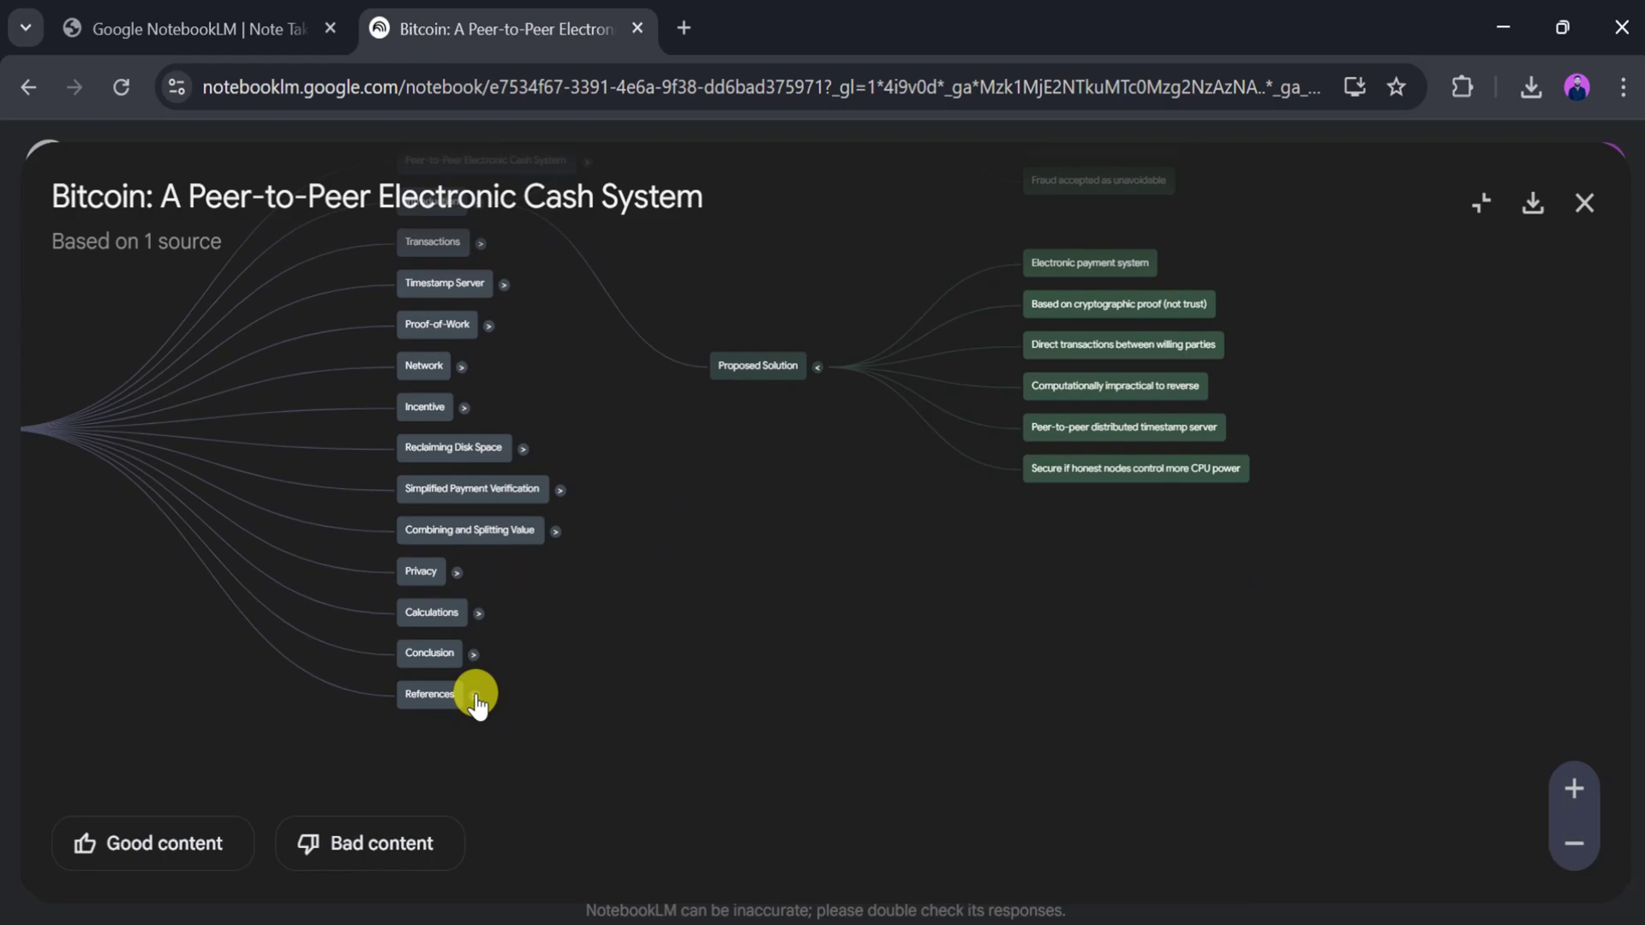
pyautogui.click(471, 694)
pyautogui.scroll(2, 984, 541)
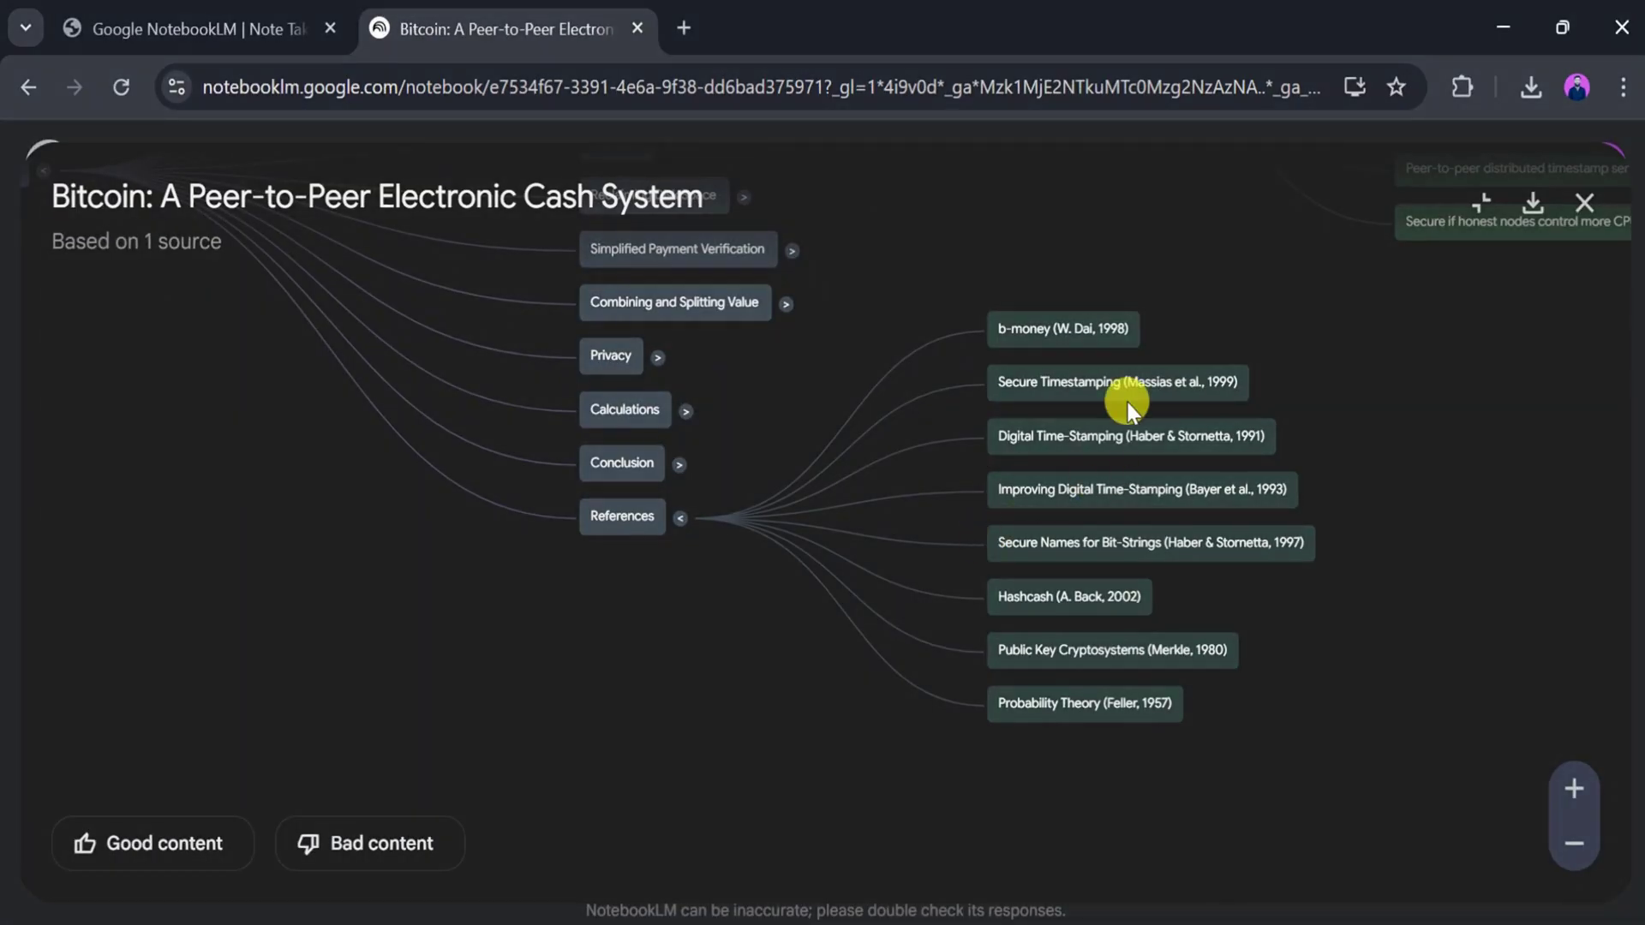
pyautogui.scroll(1, 1070, 438)
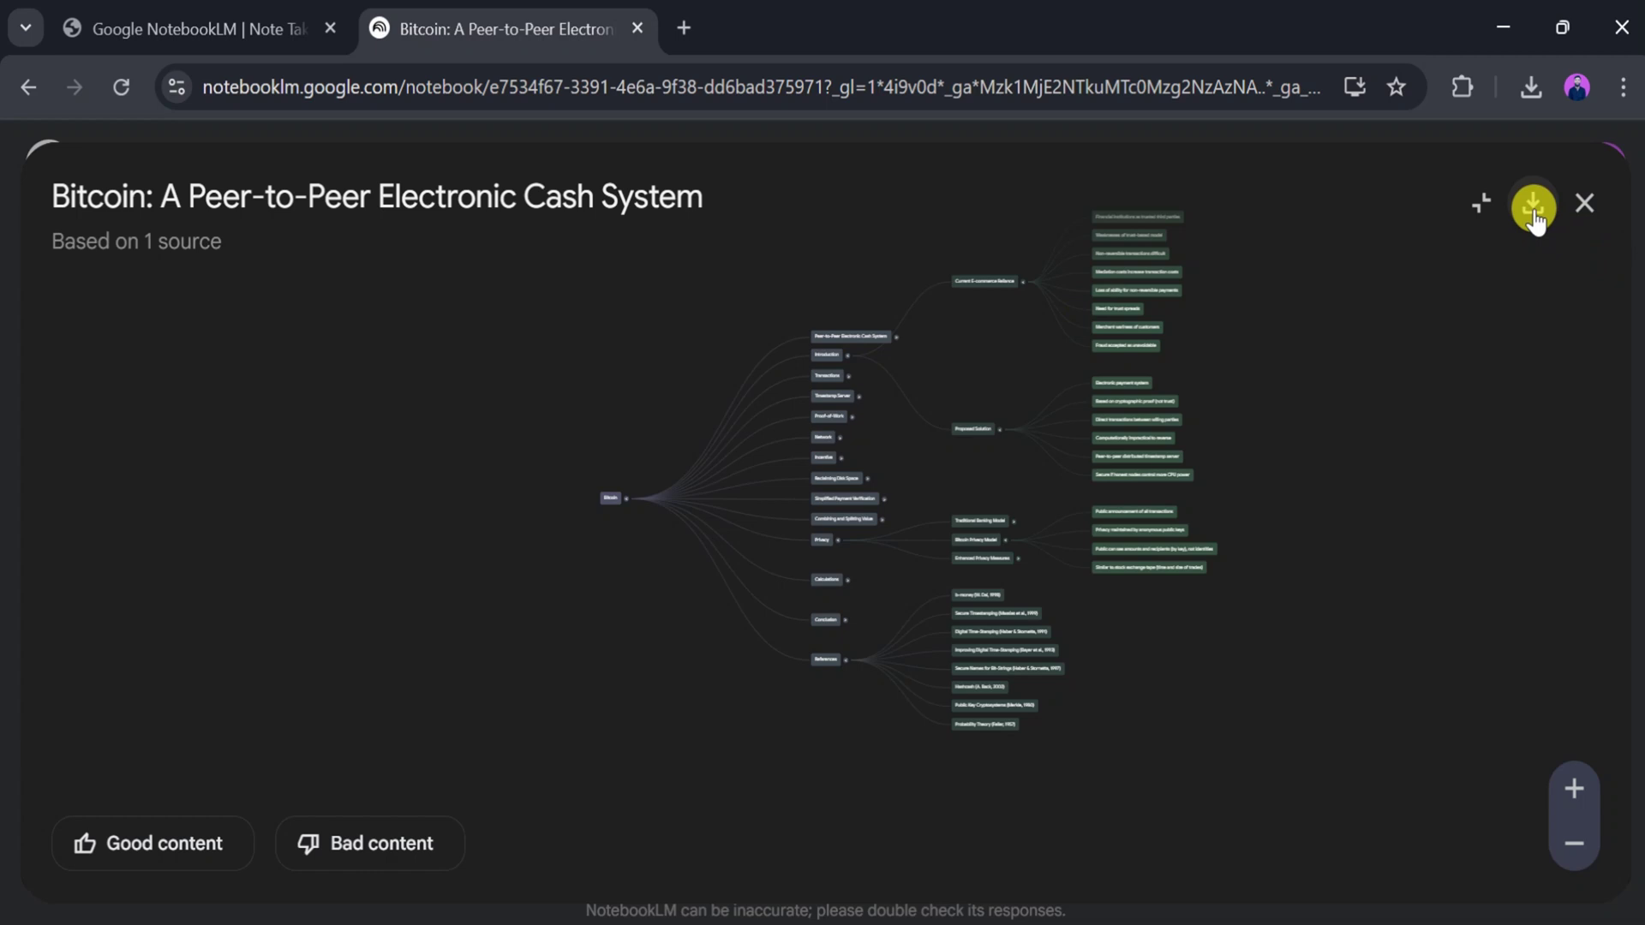
# Download the mind map as a PNG and view it in Photos
pyautogui.click(1533, 208)
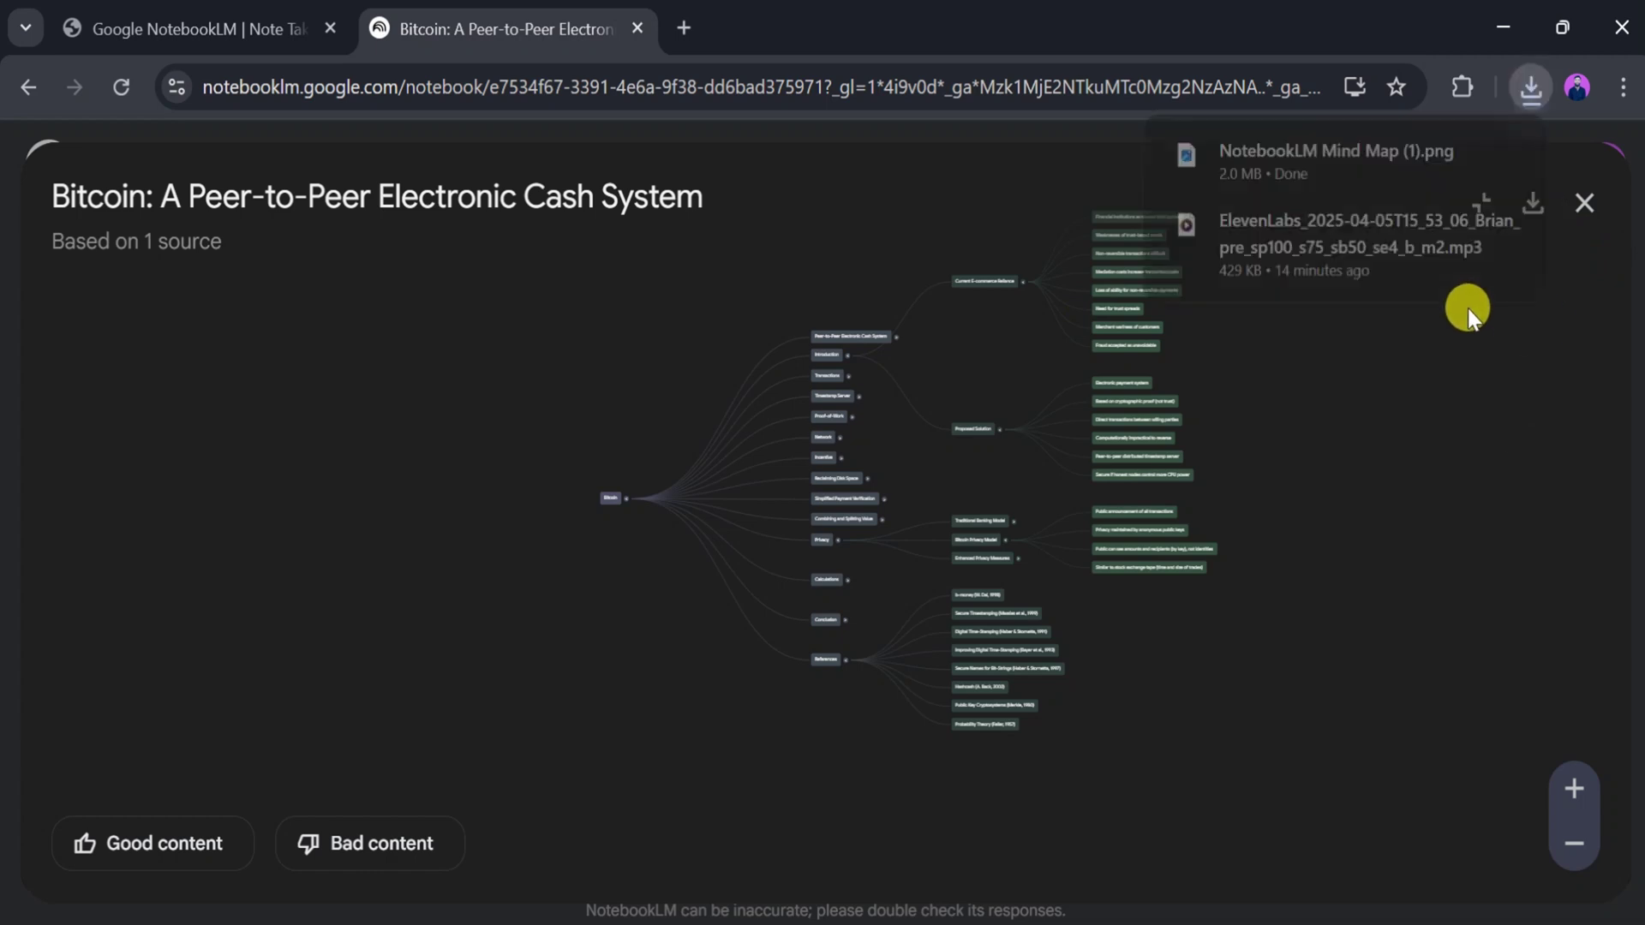
pyautogui.click(1510, 148)
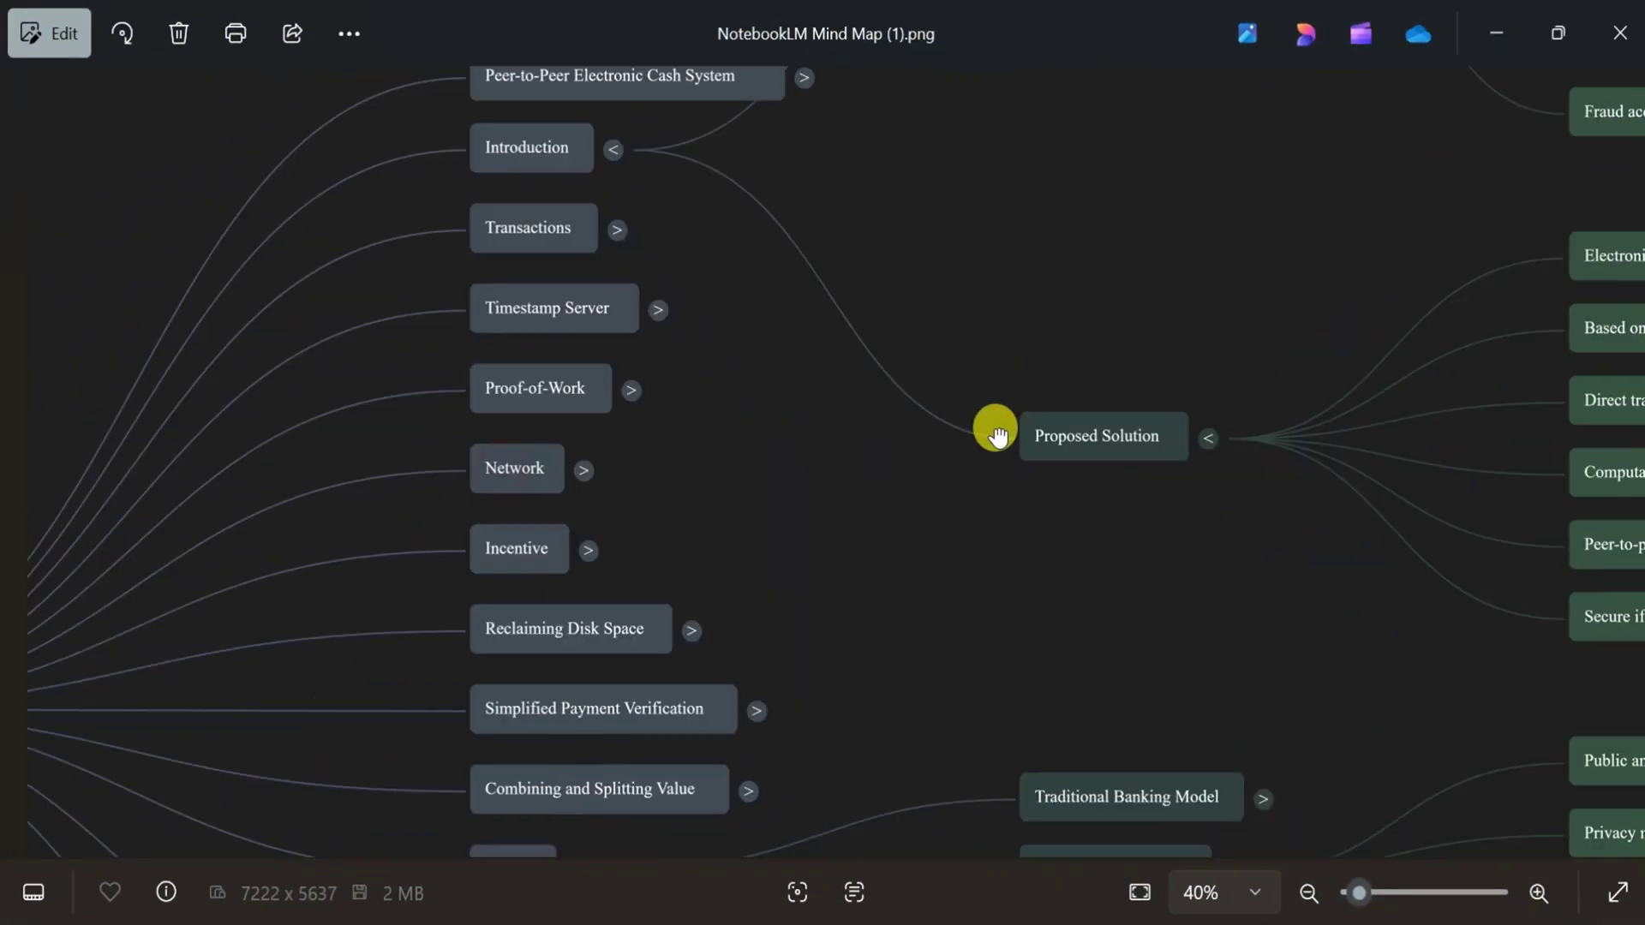
pyautogui.moveTo(509, 473); pyautogui.dragTo(1161, 322)
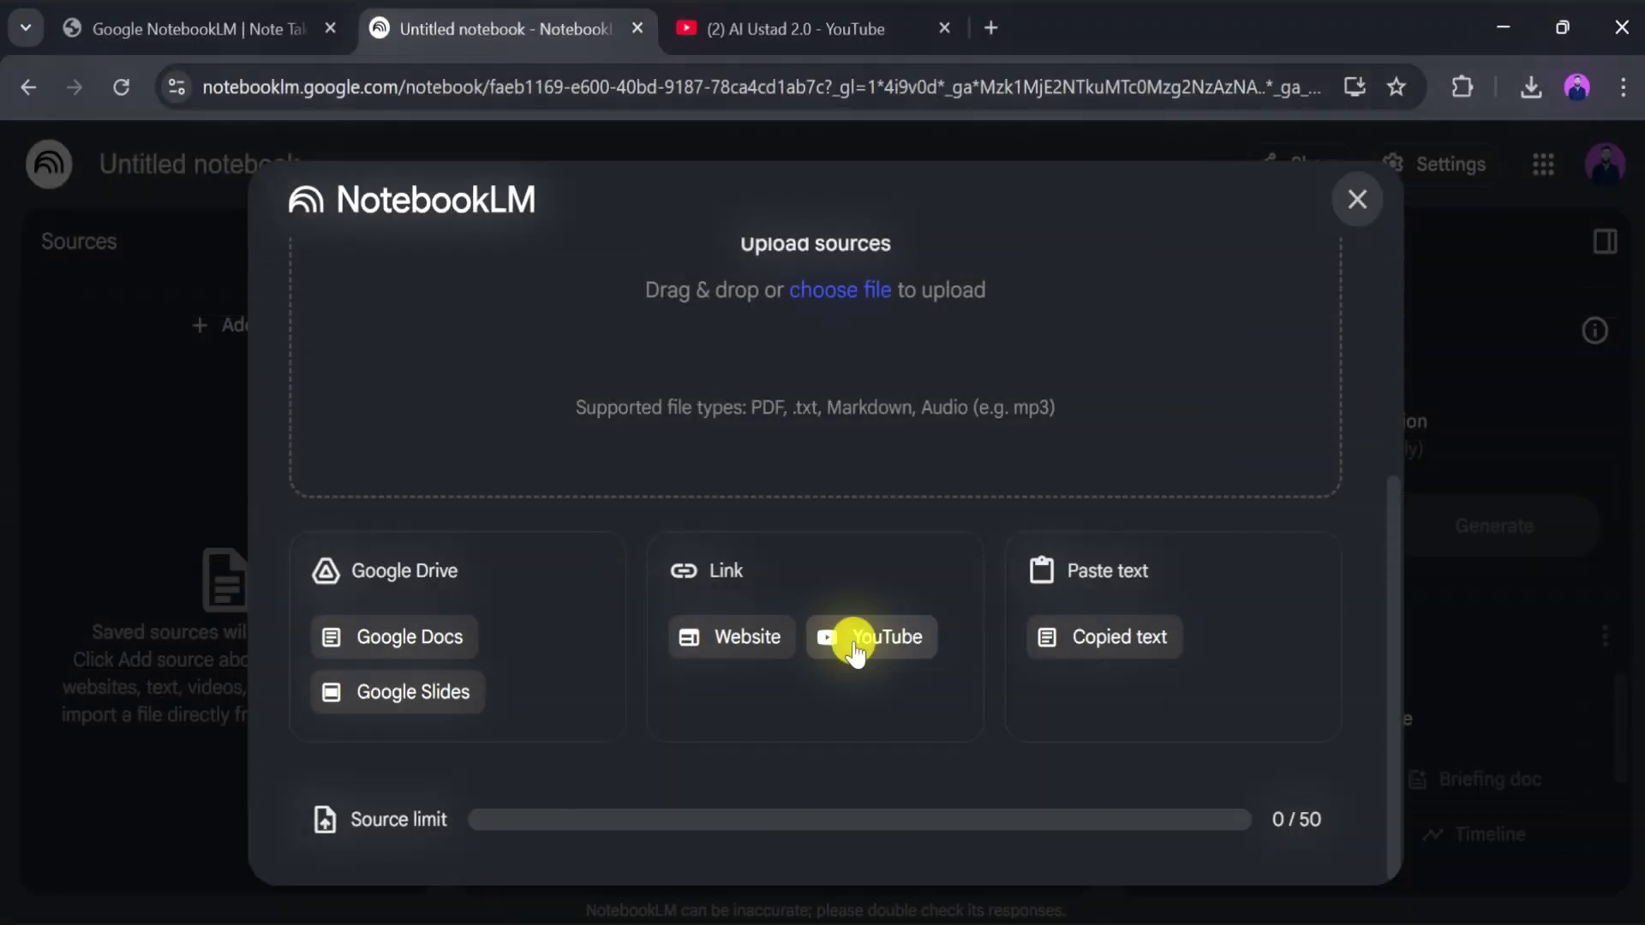
# Choose a YouTube source, then copy a channel video's share link from YouTube
pyautogui.click(853, 637)
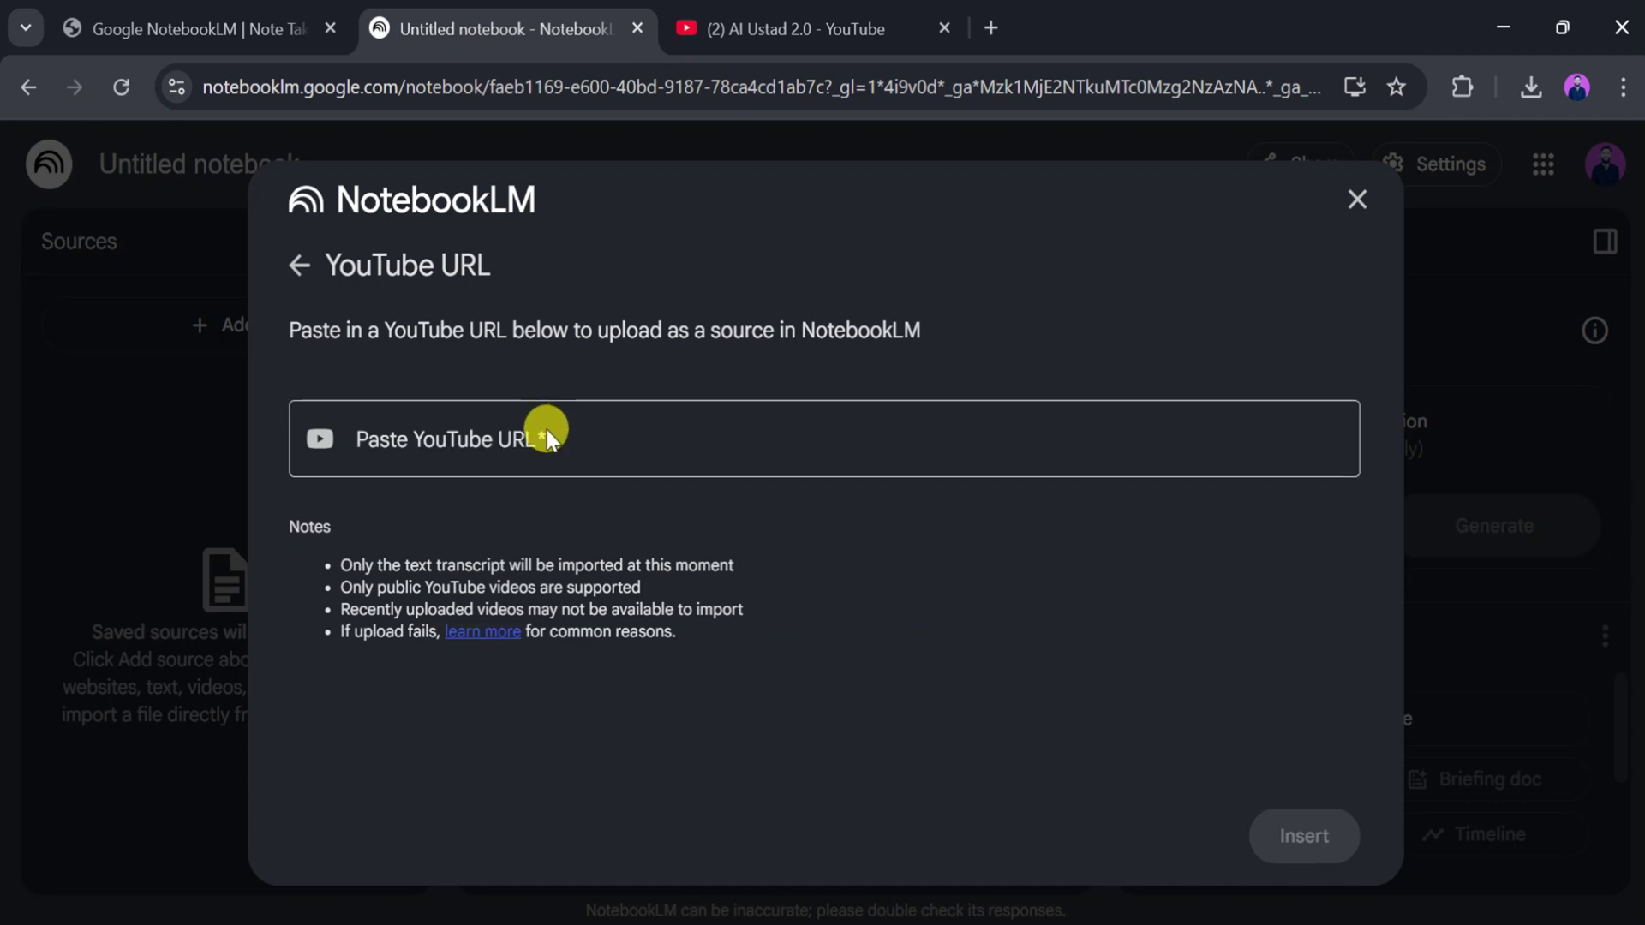
pyautogui.click(870, 28)
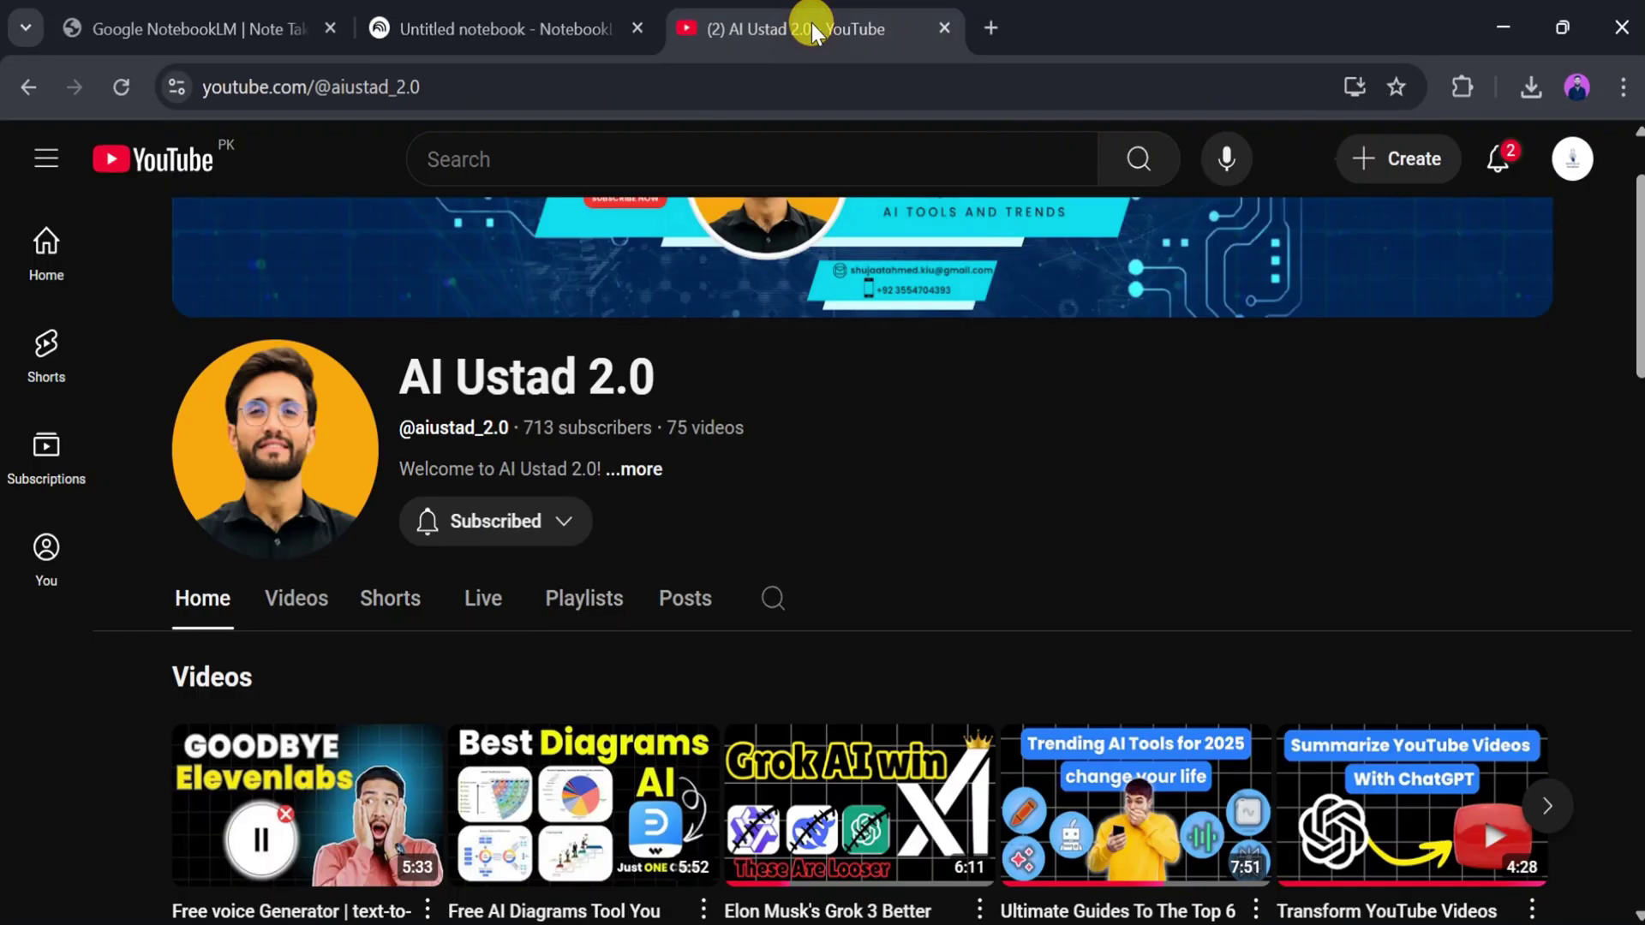
pyautogui.scroll(-1, 699, 699)
pyautogui.click(705, 733)
pyautogui.click(758, 668)
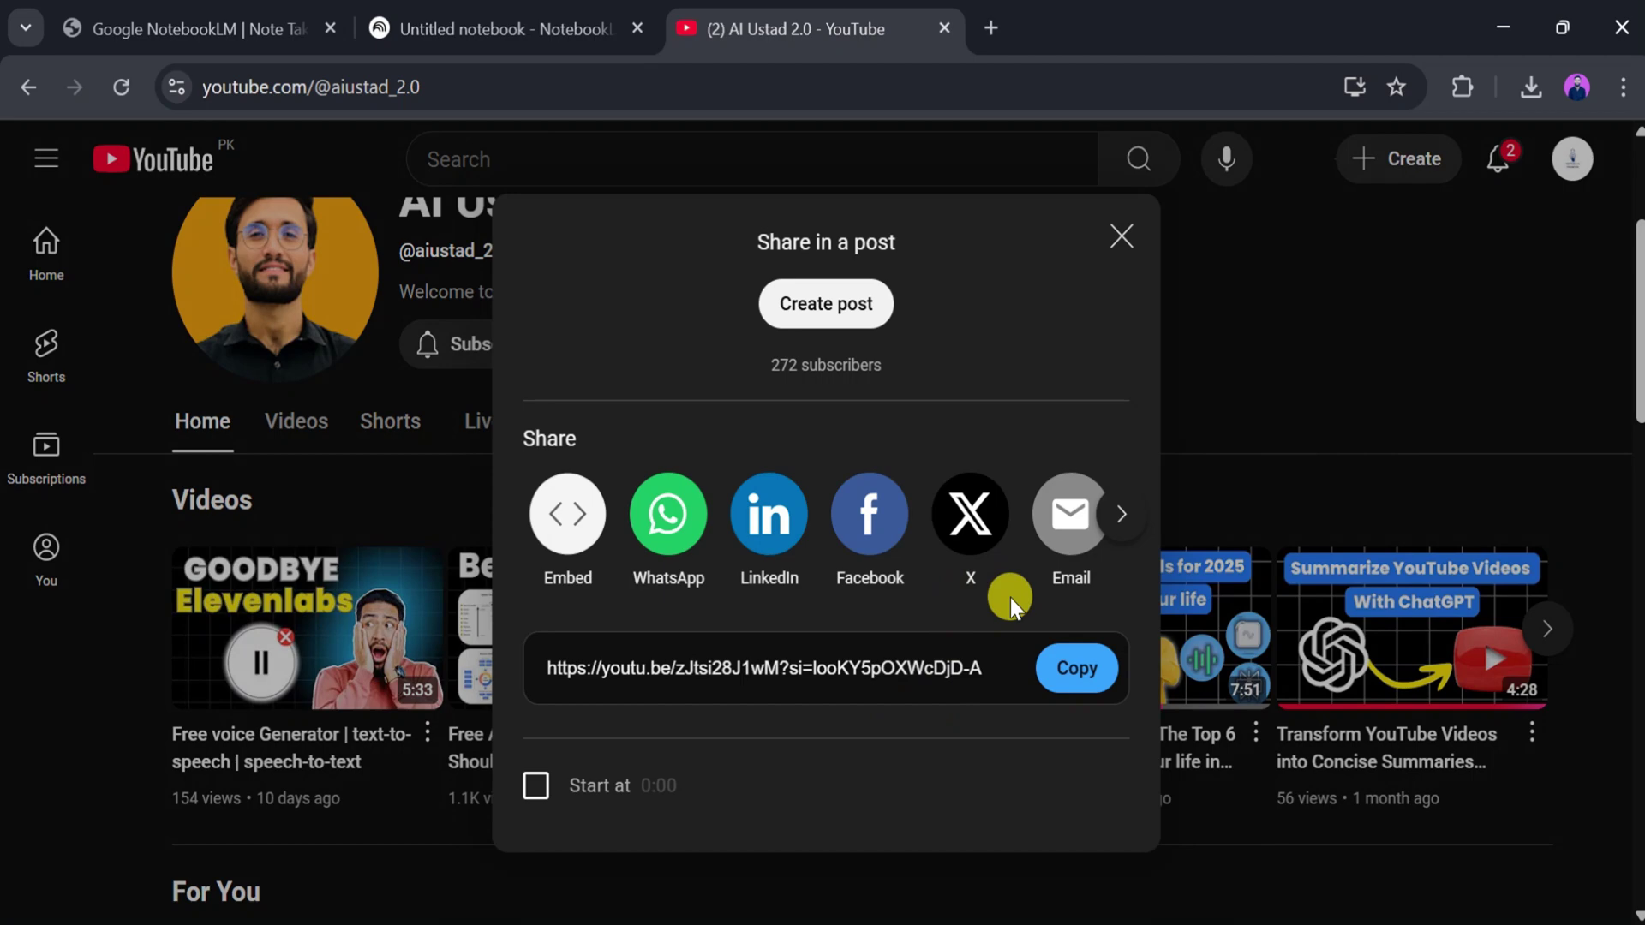
pyautogui.click(1075, 668)
# Paste the video link as the notebook's source and generate its mind map
pyautogui.click(532, 29)
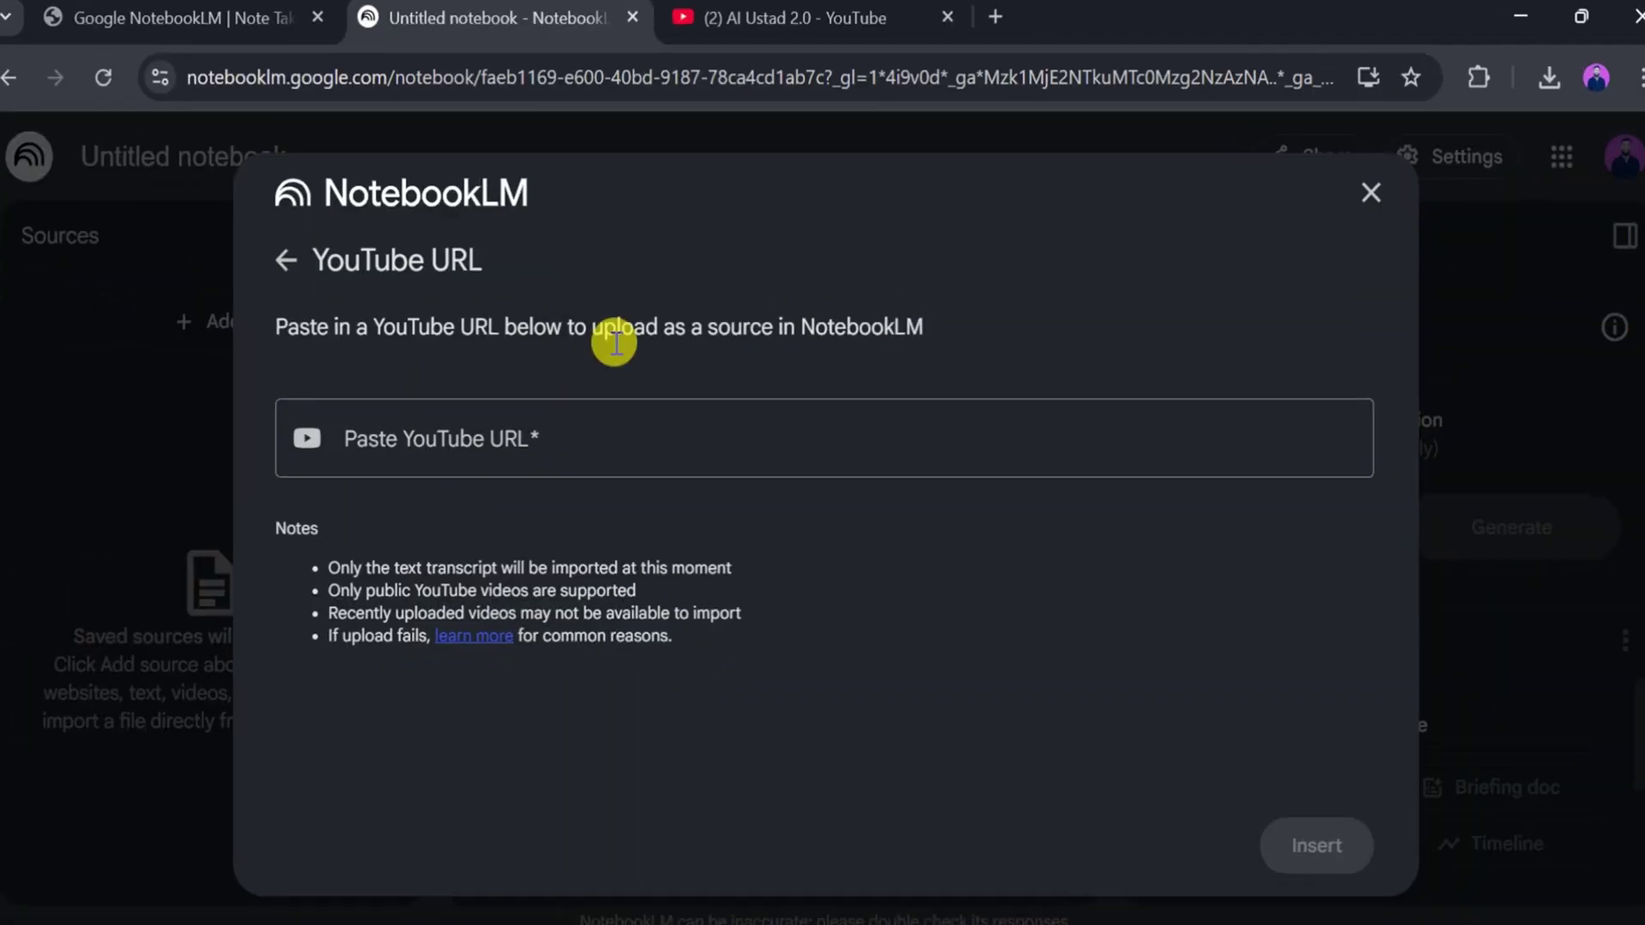
pyautogui.click(572, 440)
pyautogui.hotkey('ctrl', 'v')
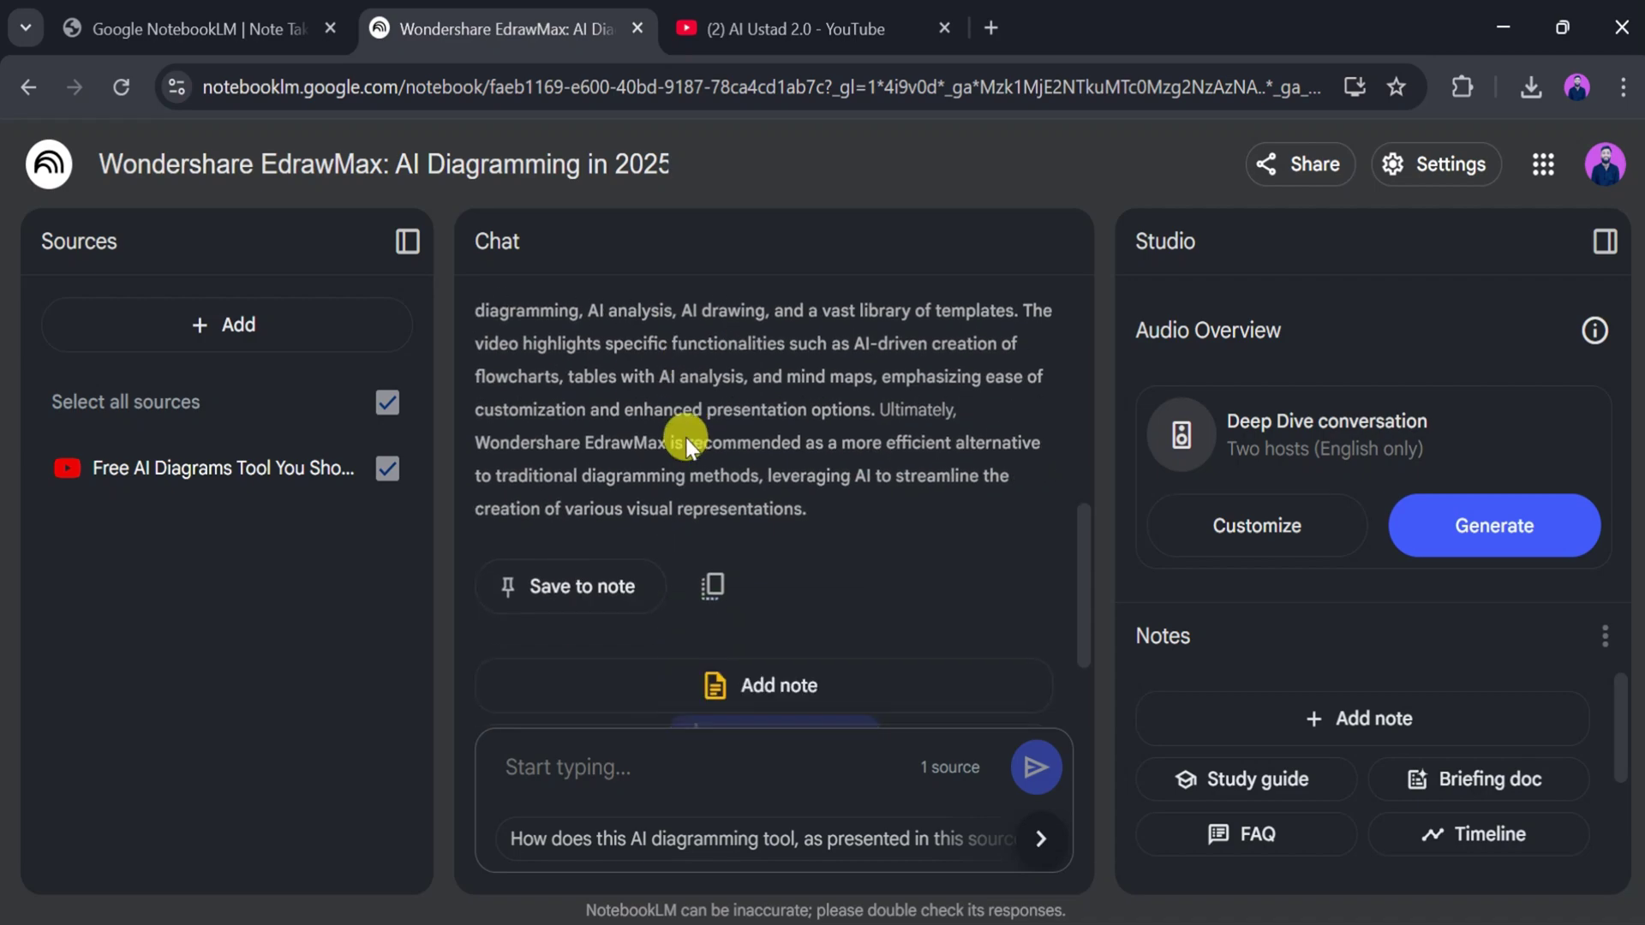
pyautogui.scroll(-2, 688, 447)
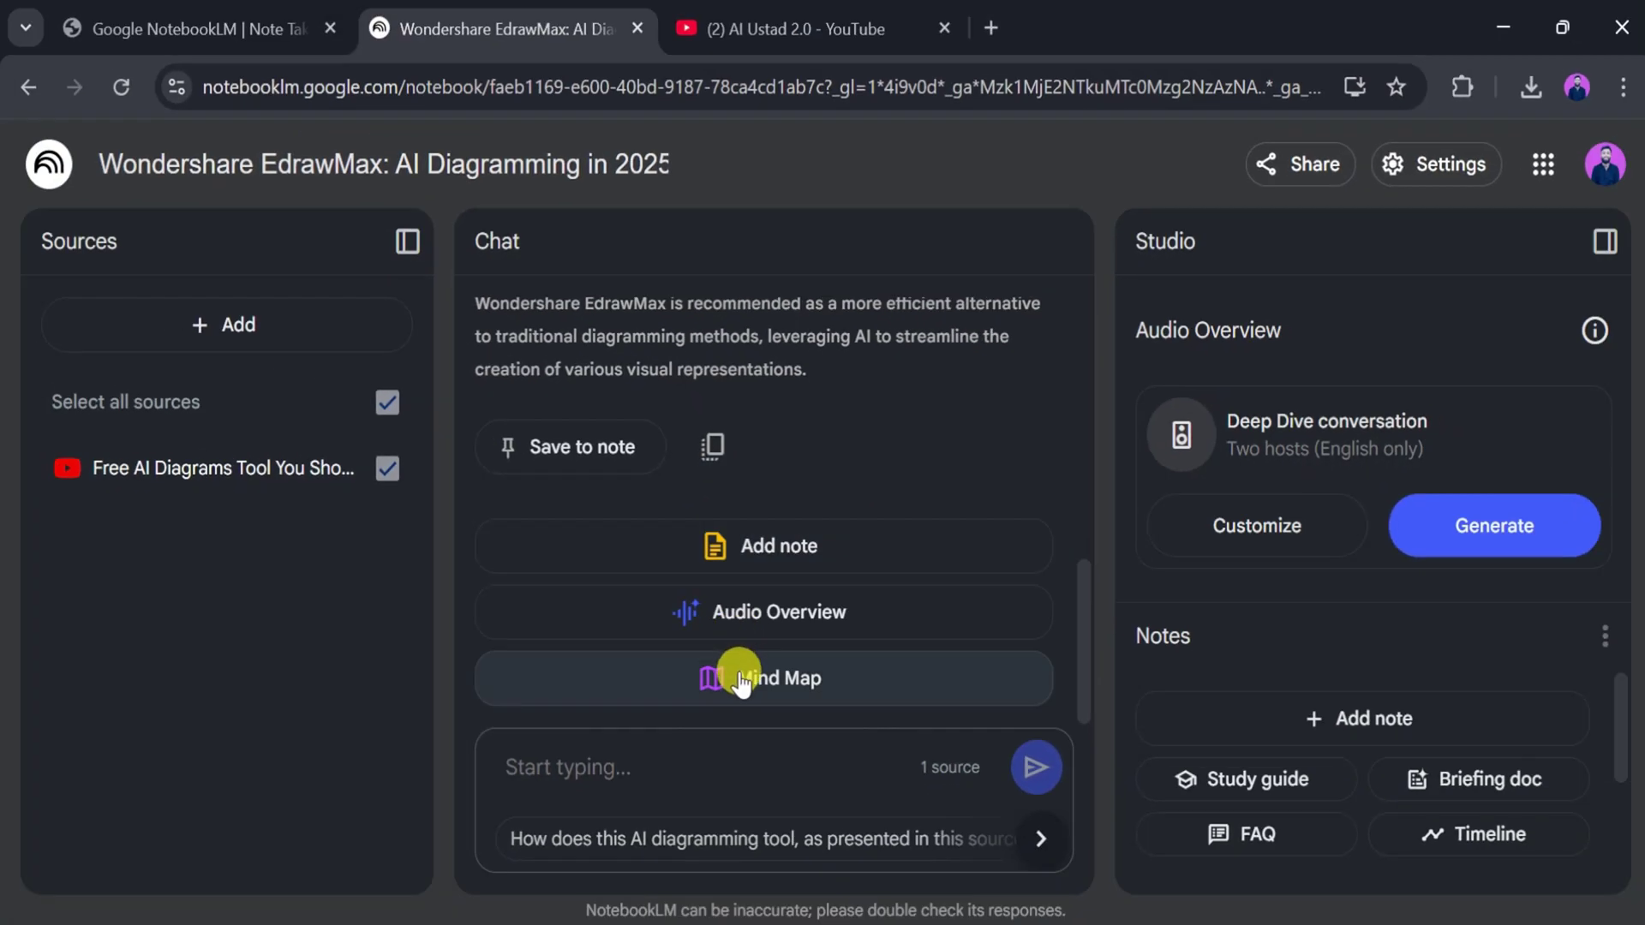
pyautogui.click(753, 687)
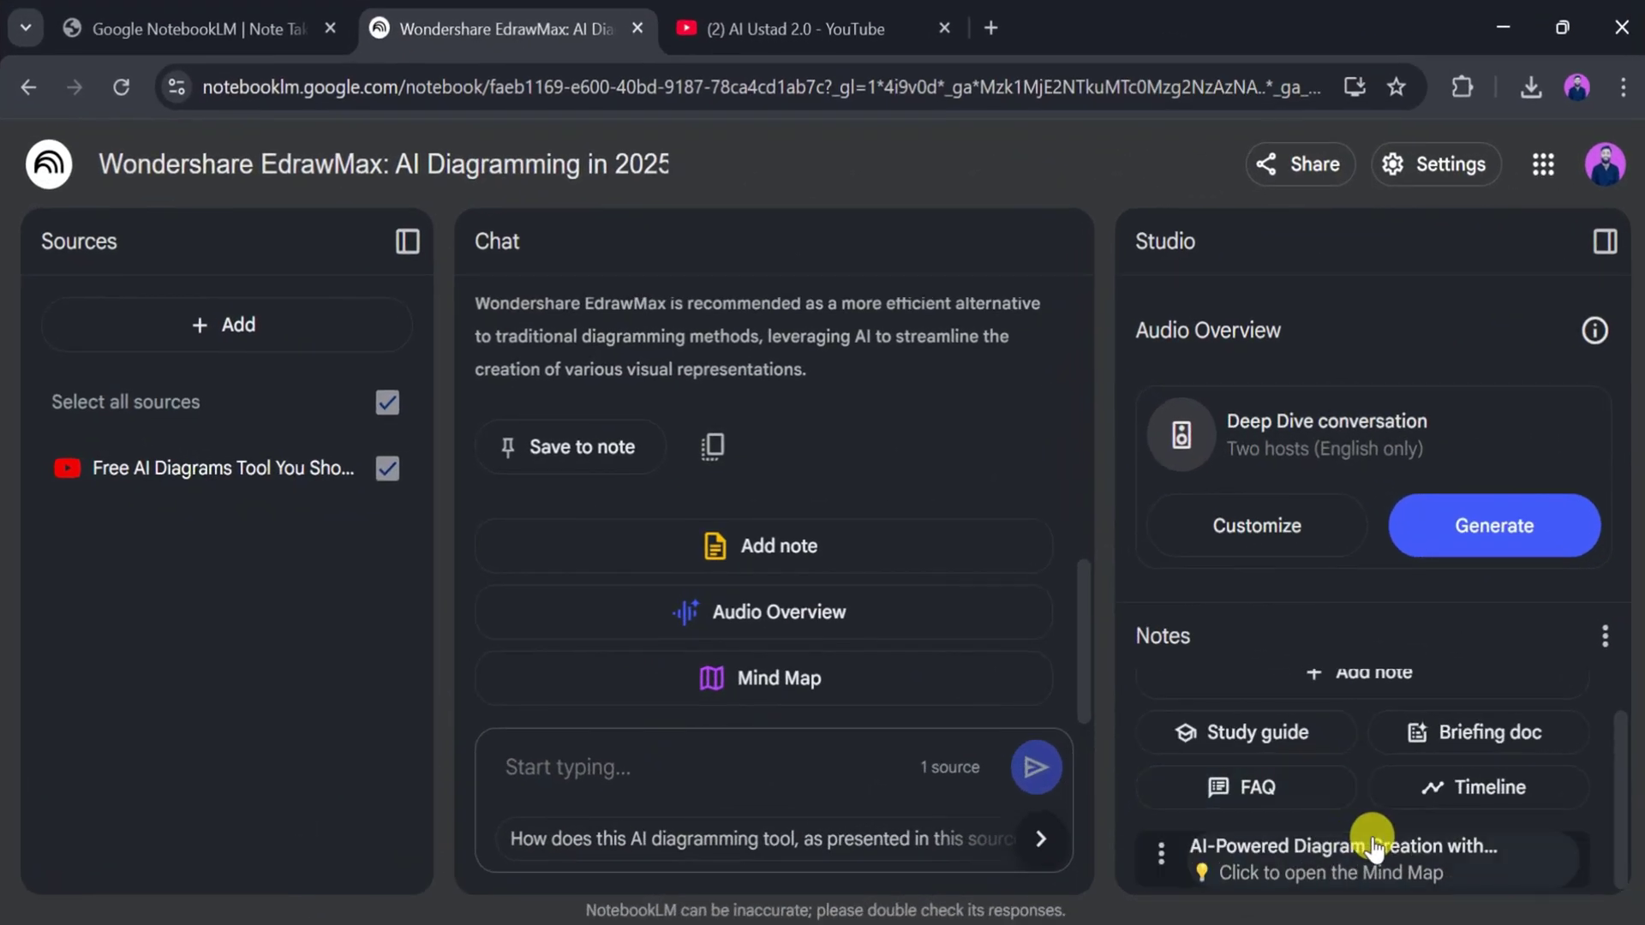
# View the EdrawMax mind map, expanding Common Diagramming Problems, Wondershare EdrawMax and Key Features
pyautogui.click(1379, 864)
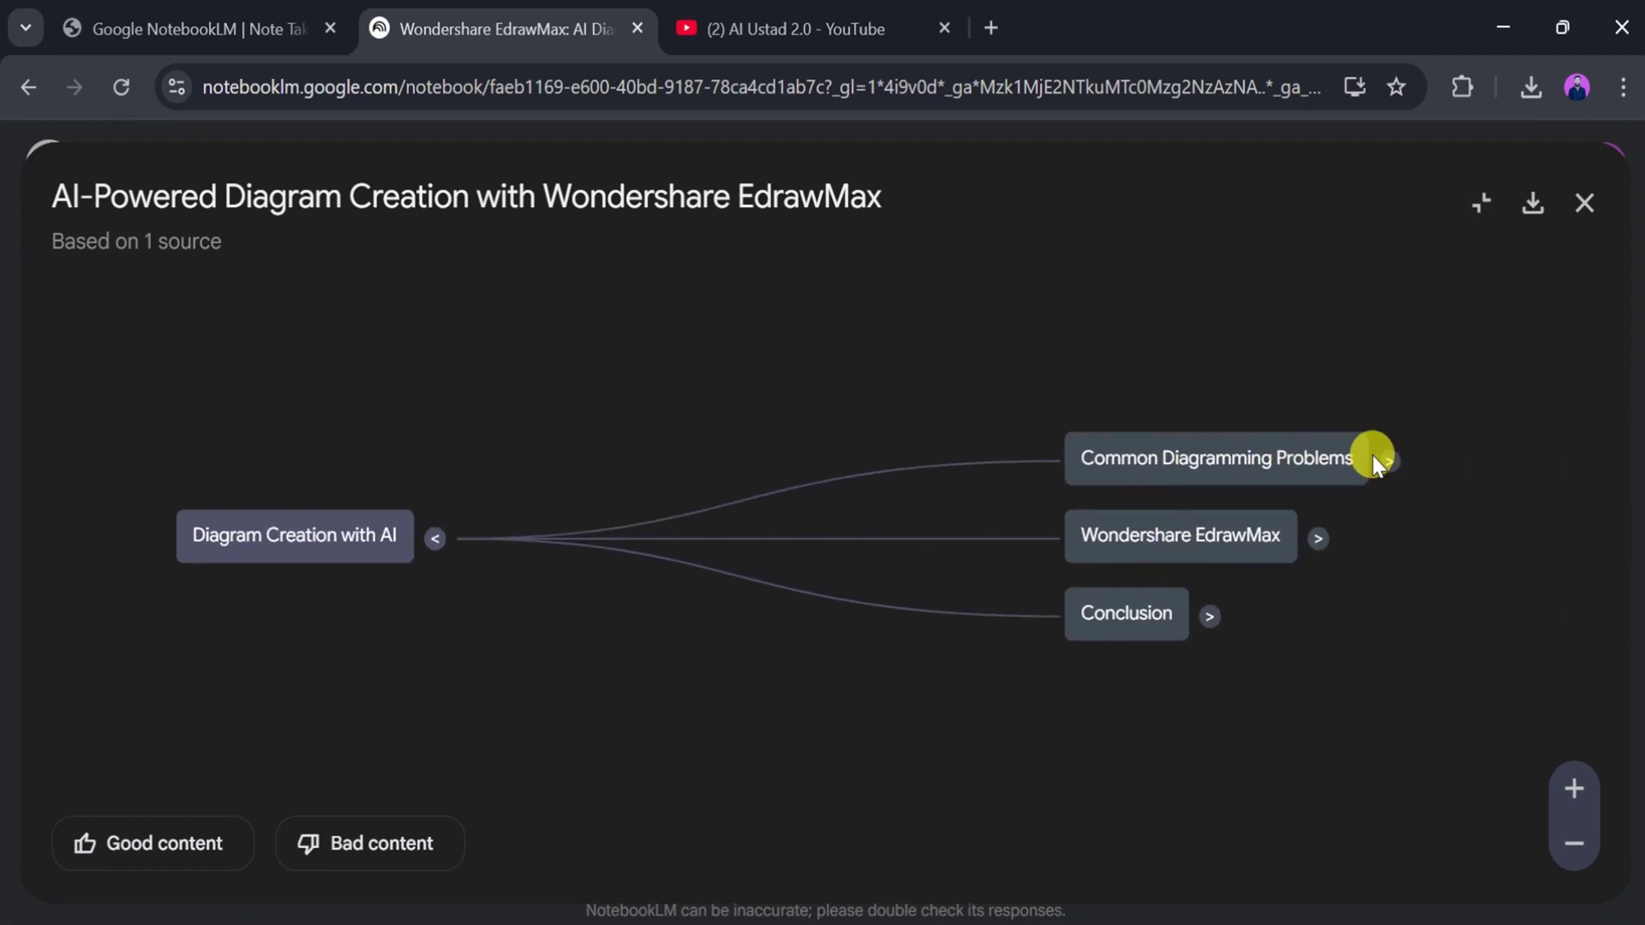
pyautogui.click(1391, 461)
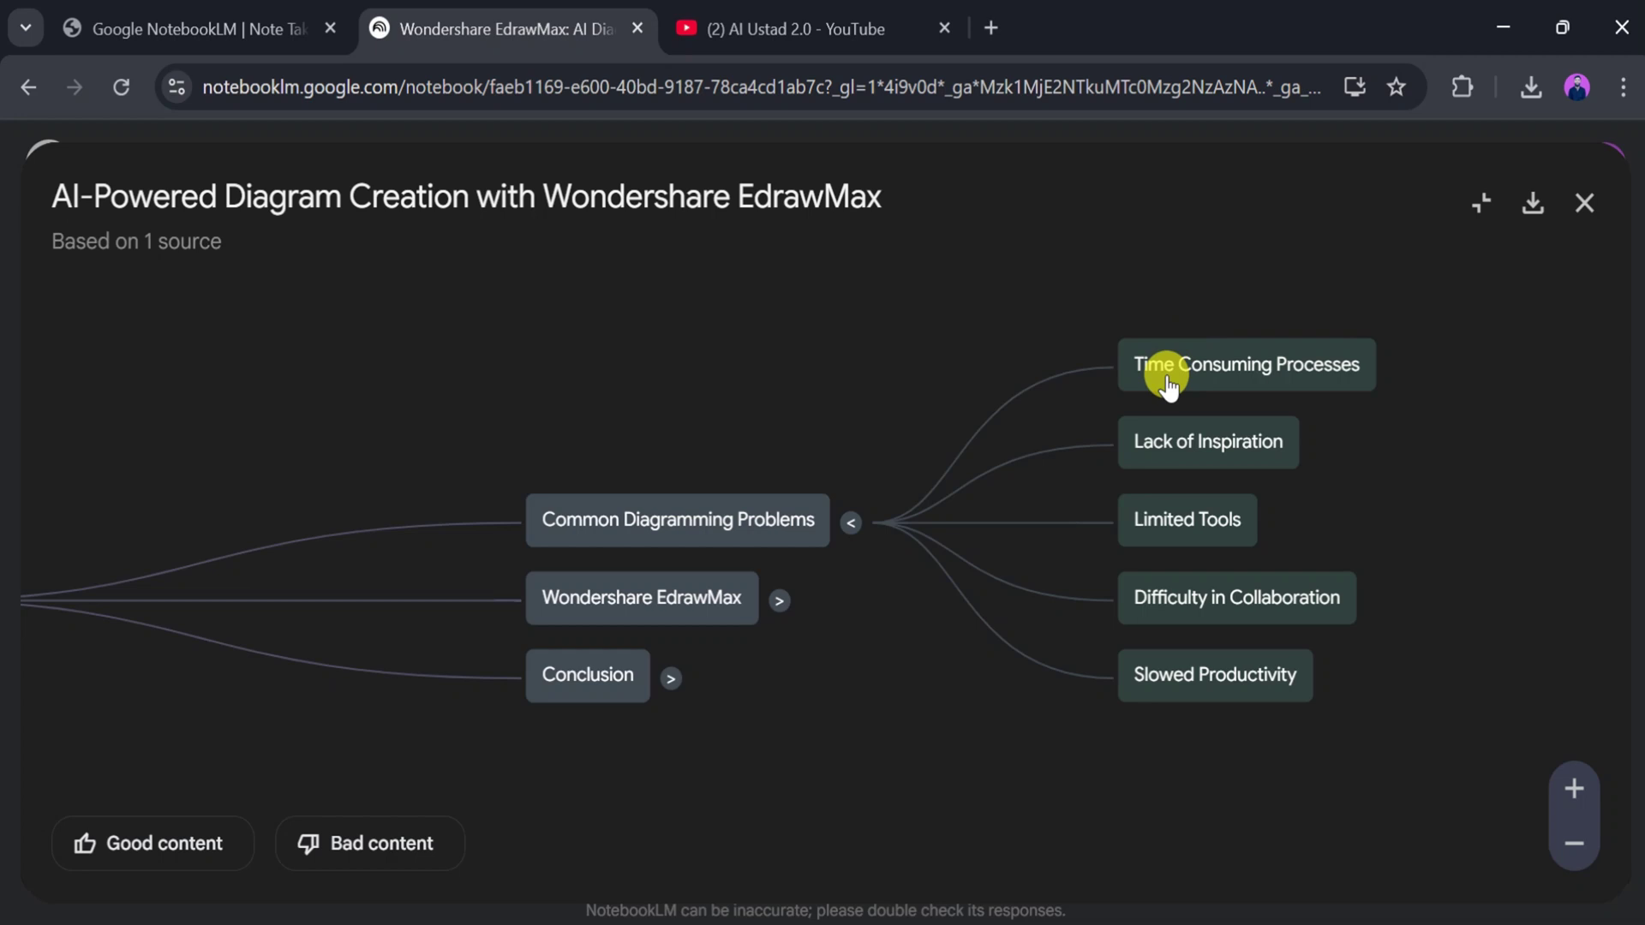
pyautogui.click(781, 606)
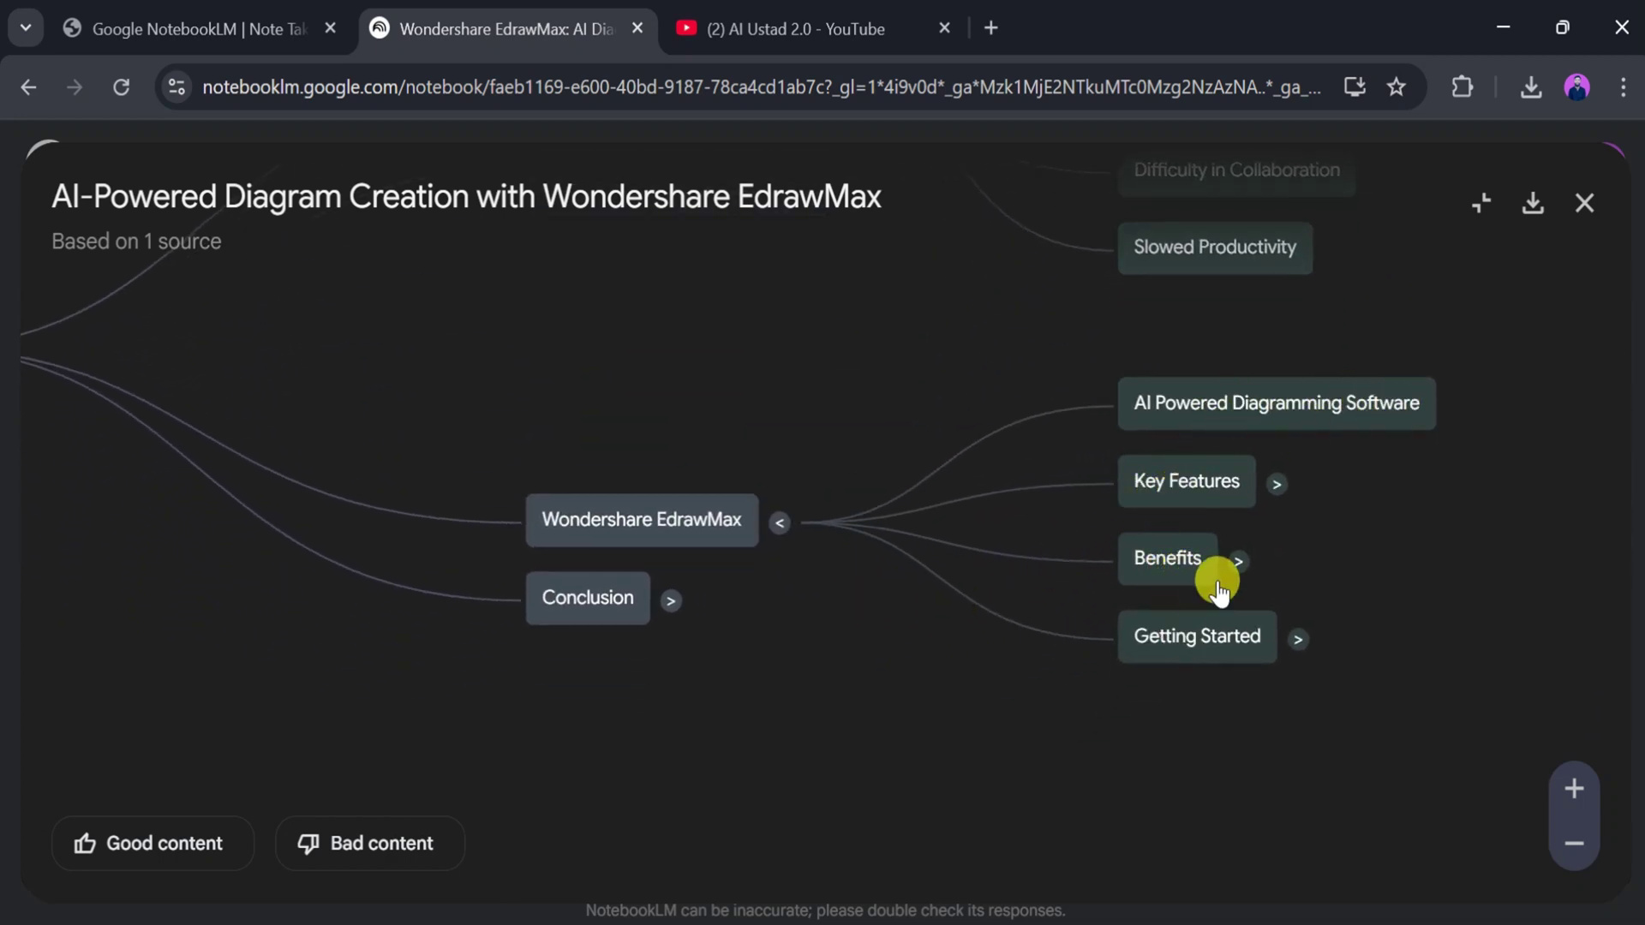
pyautogui.click(1279, 485)
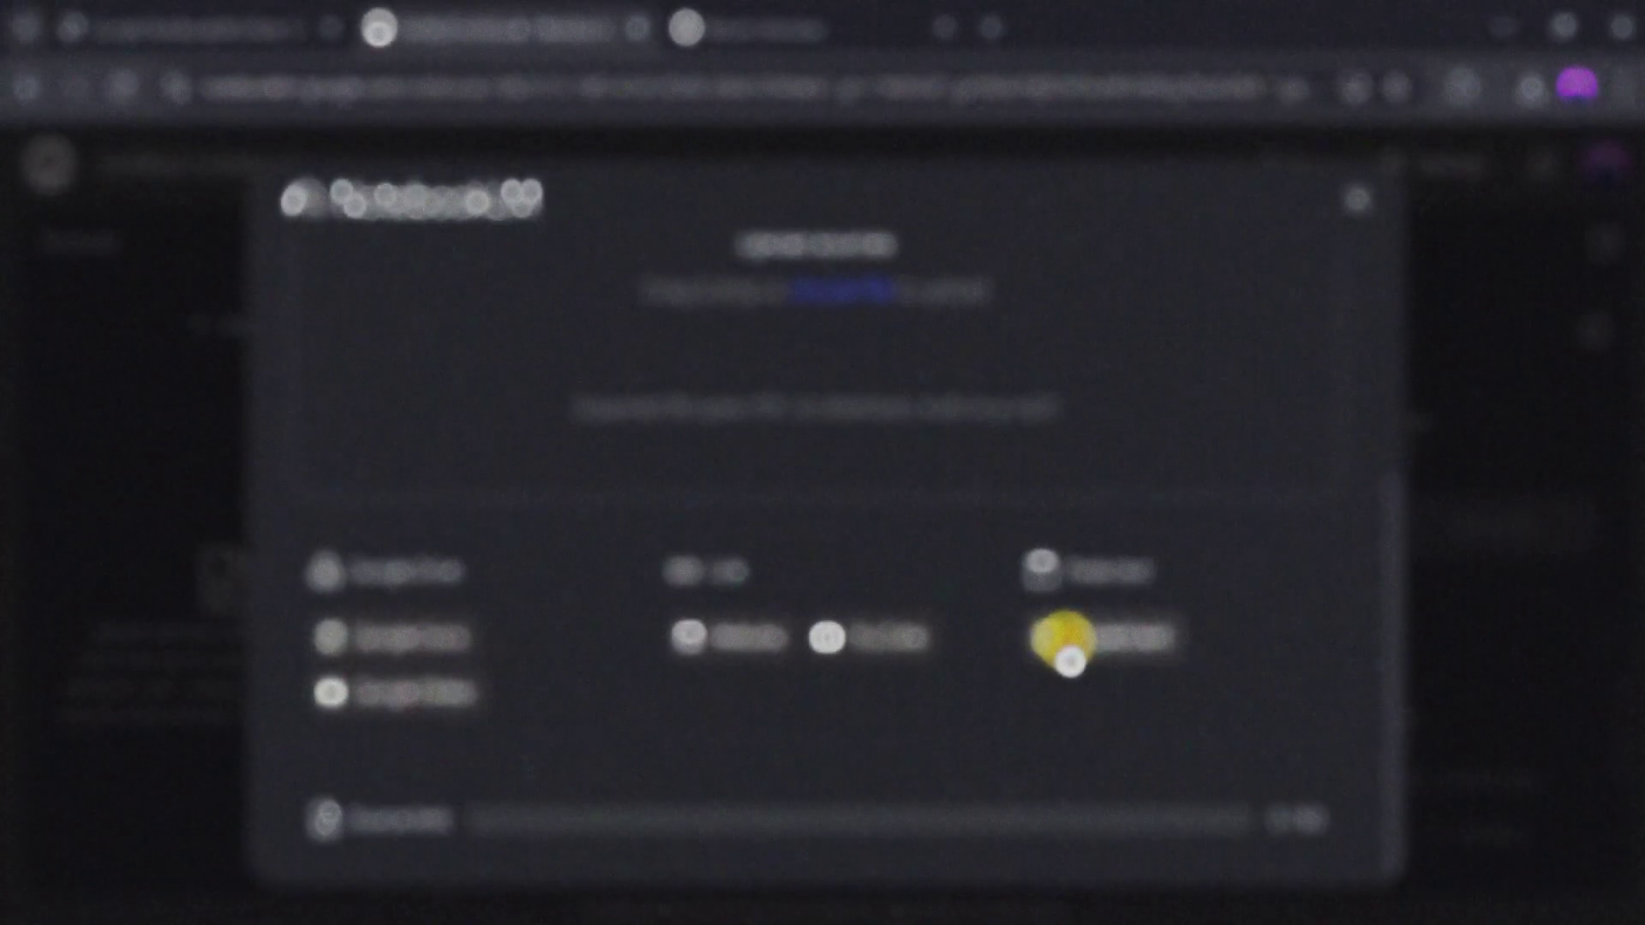
# Insert the copied Bitcoin paragraph as a text source and generate its mind map
pyautogui.click(1066, 637)
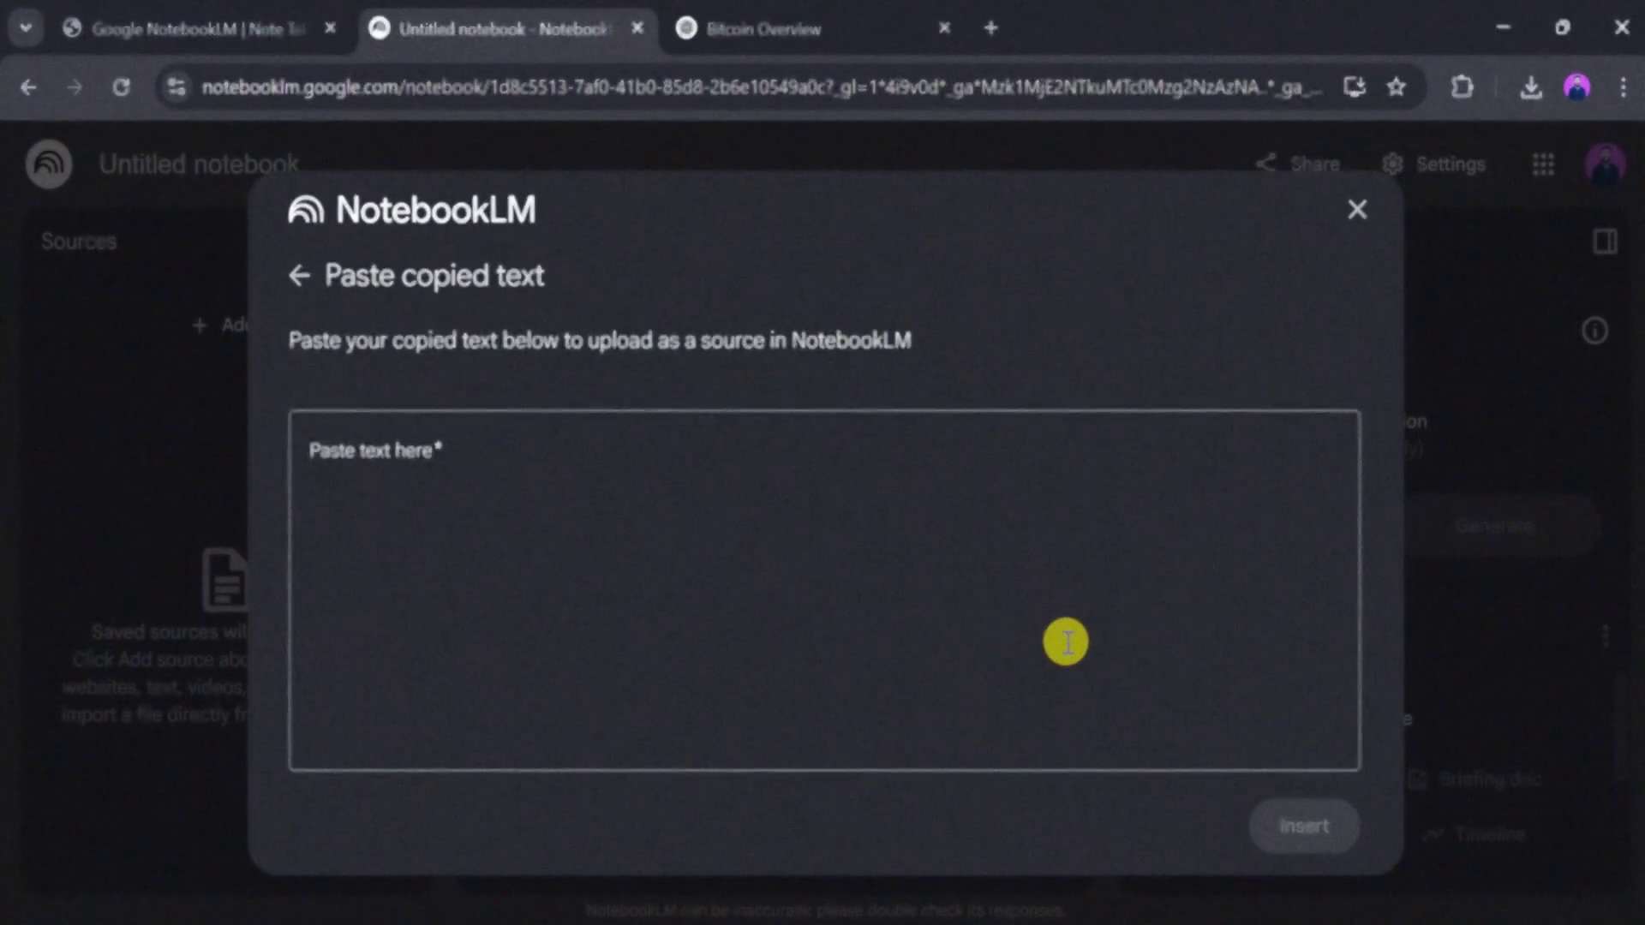
pyautogui.click(627, 477)
pyautogui.write('Bitcoin is a decentralized digital currency that allows people to send and receive money over the internet without relying on banks or governments. Launched in 2009 by an anonymous figure known as Satoshi Nakamoto, Bitcoin operates on a technology called blockchain, which is a secure and transparent ledger of all transactions. Unlike traditional currencies, Bitcoin is not printed or controlled by any central authority; instead, it is mined by powerful computers that solve complex mathematical problems. Its limited supply of 21 million coins adds to its appeal as a potential hedge against inflation. Over the years, Bitcoin has gained popularity not just as a form of digital money, but also as a store of value and an investment asset, sparking both excitement and controversy in financial circles.')
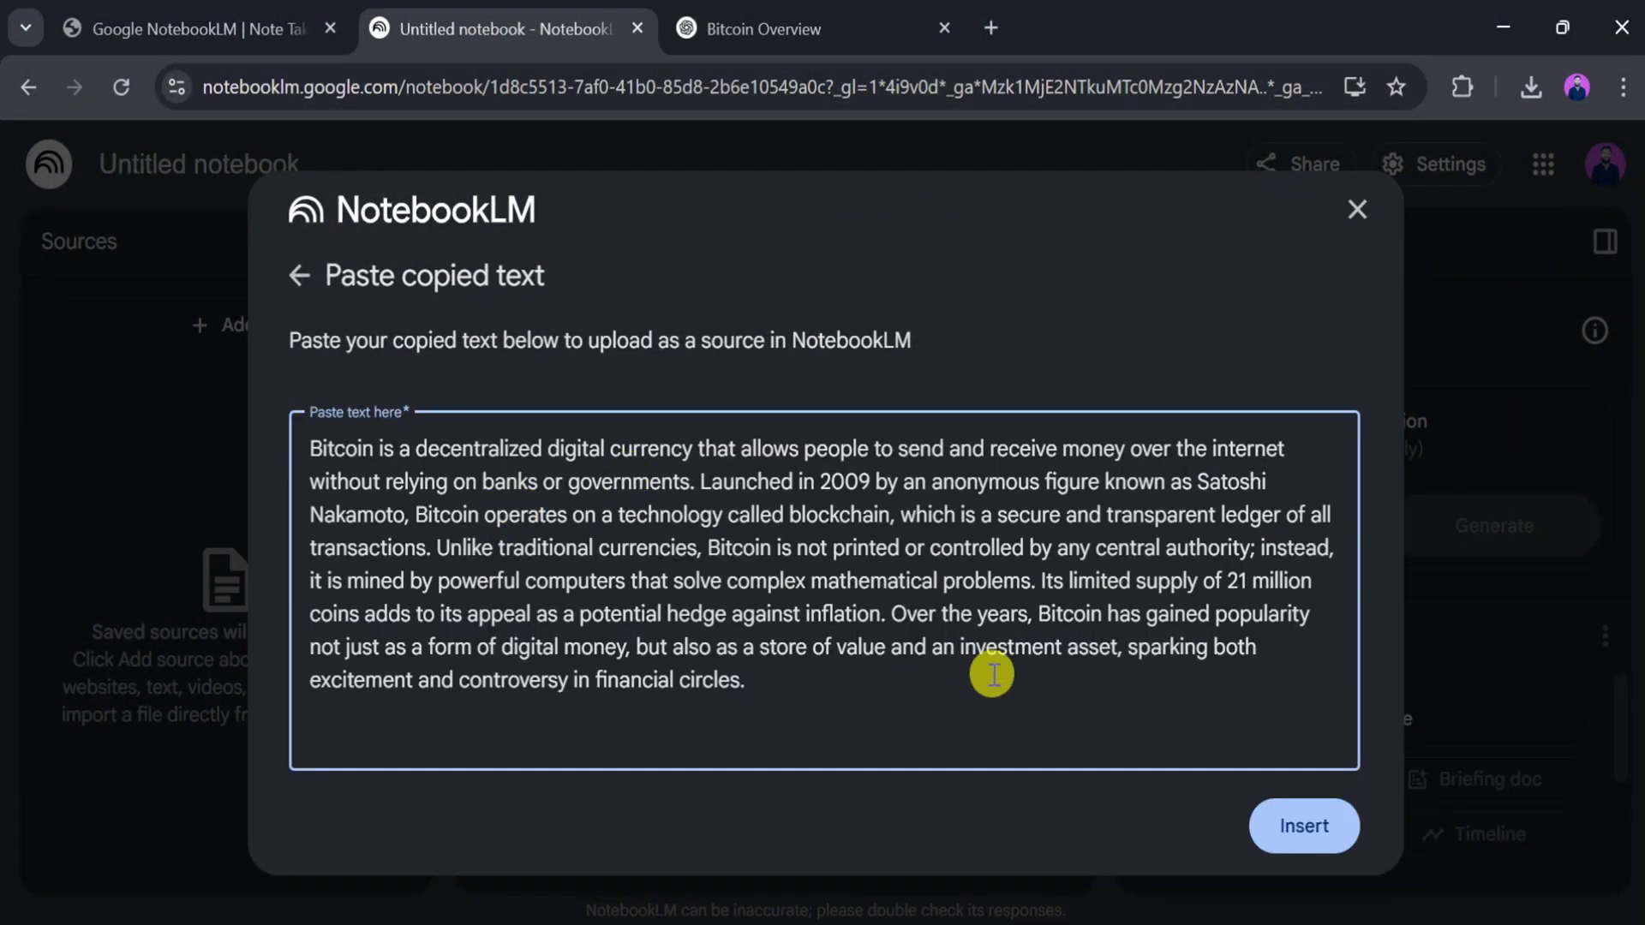
pyautogui.click(1302, 828)
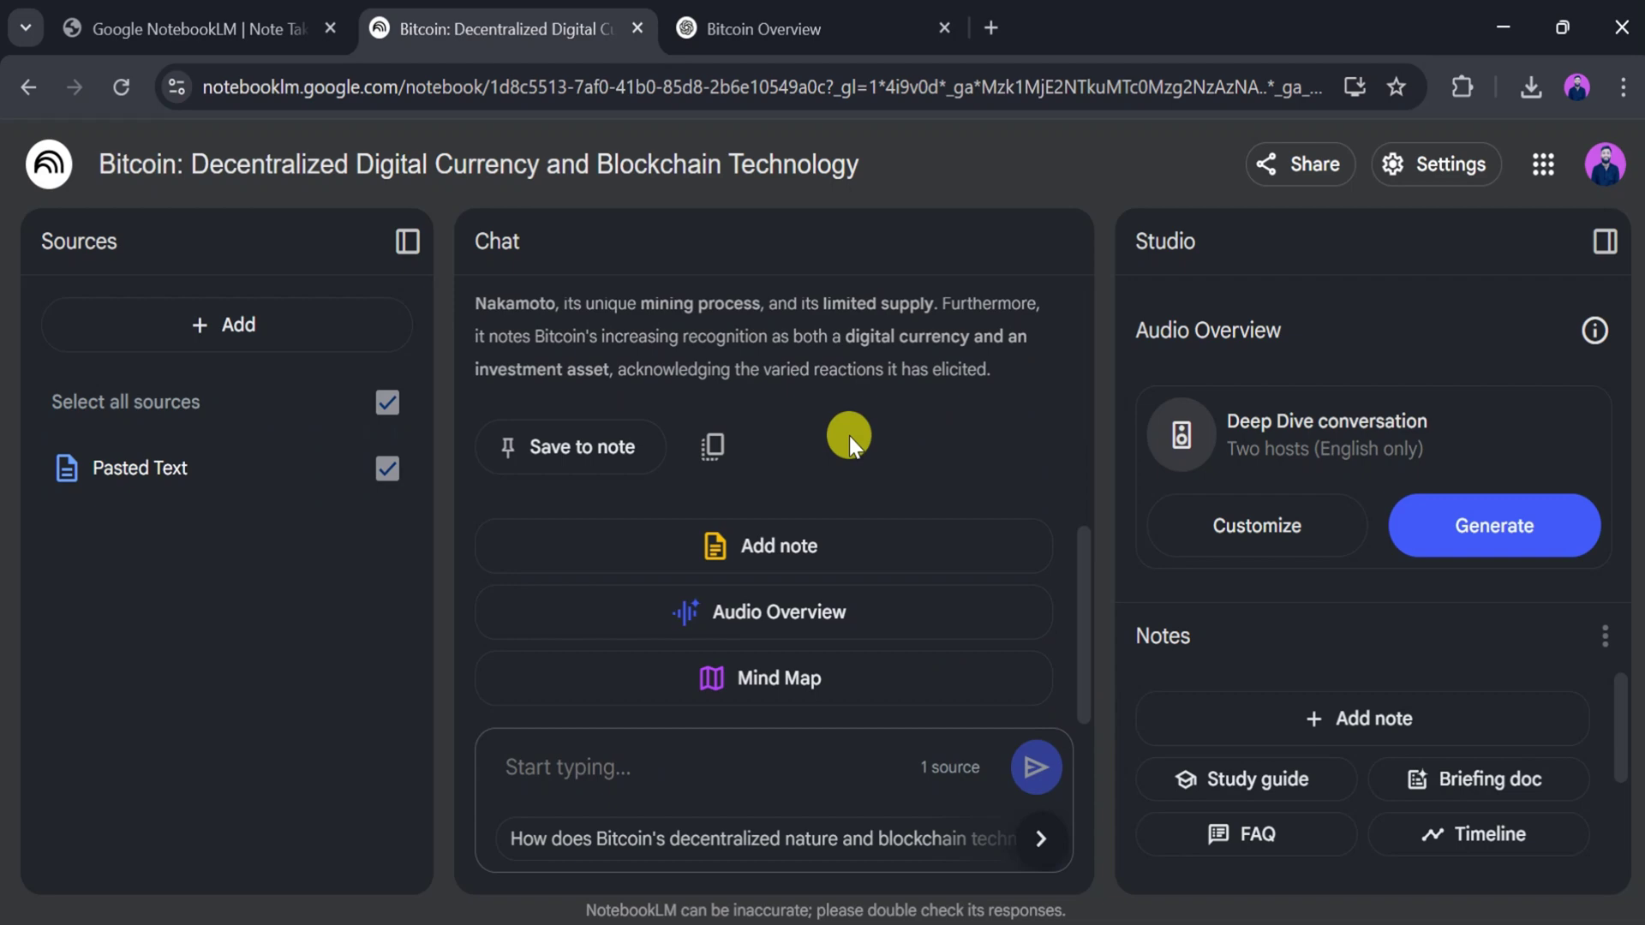
pyautogui.scroll(3, 762, 354)
pyautogui.scroll(-3, 762, 354)
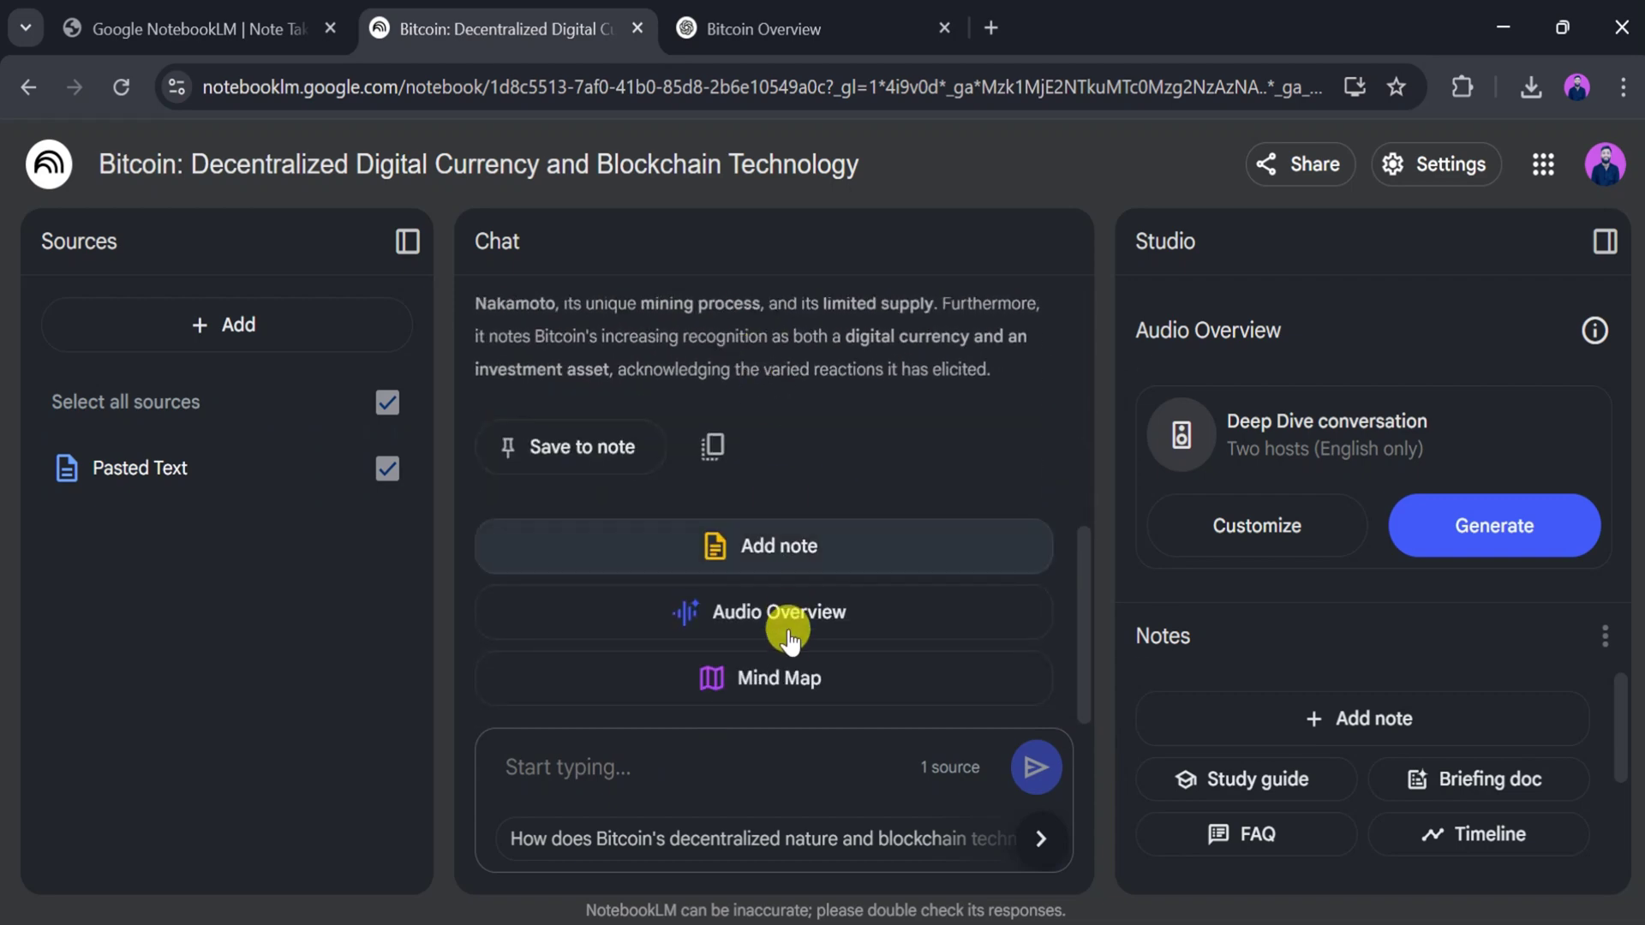
pyautogui.click(789, 686)
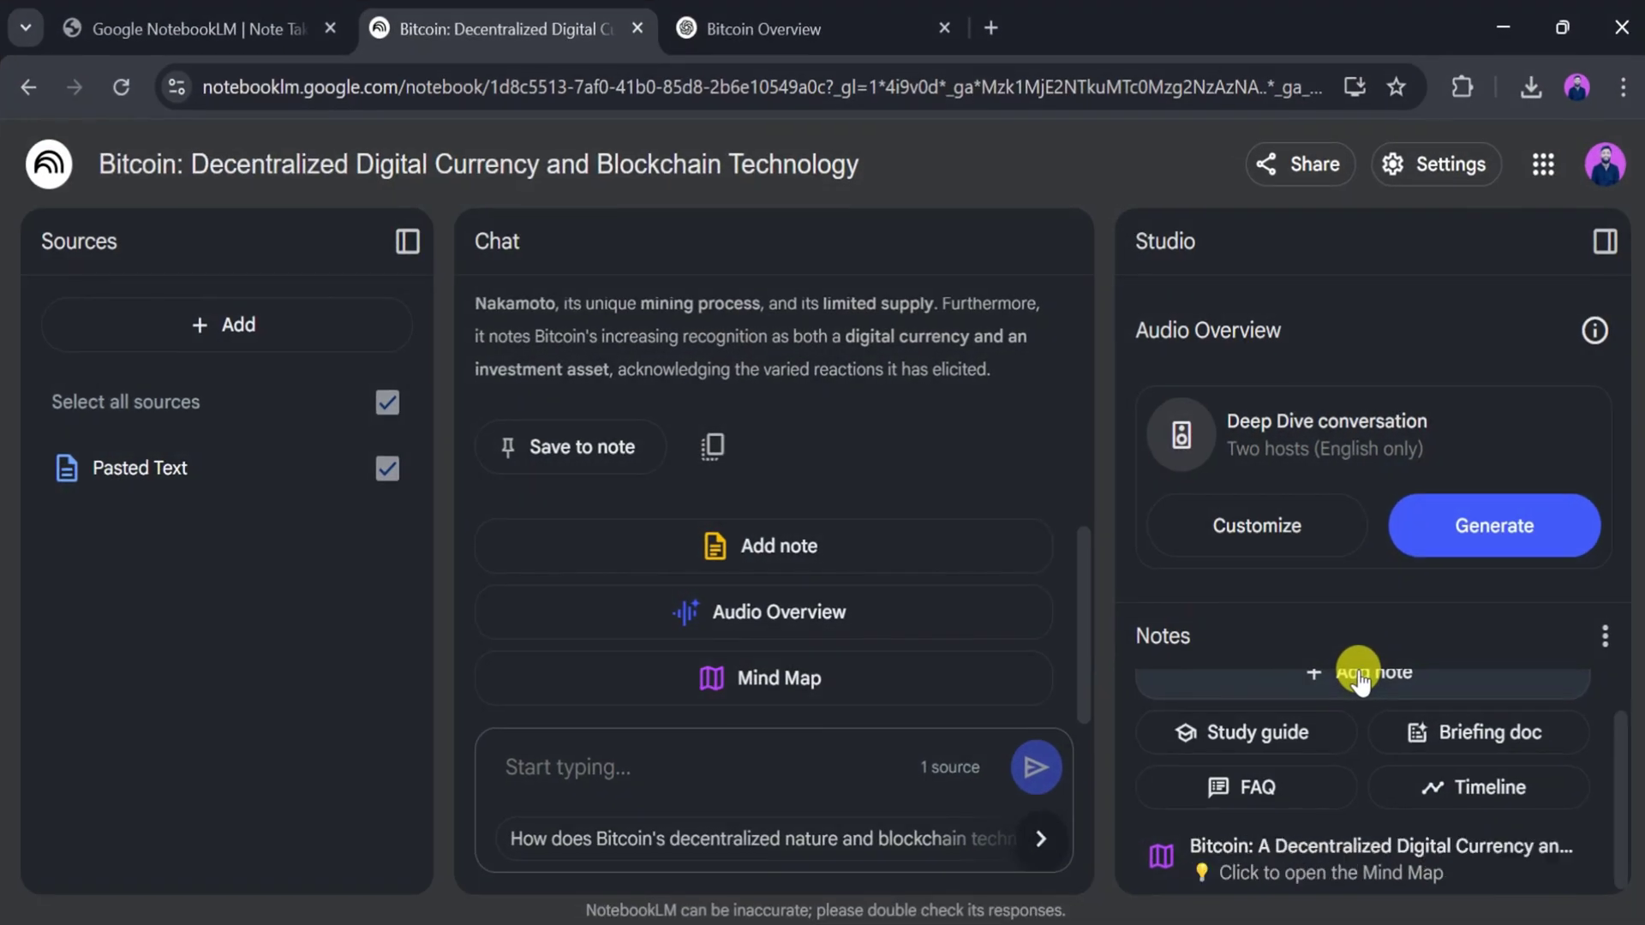
# View the Bitcoin mind map, expanding Decentralized Digital Currency, Technology and Evolution and Perception
pyautogui.click(1394, 857)
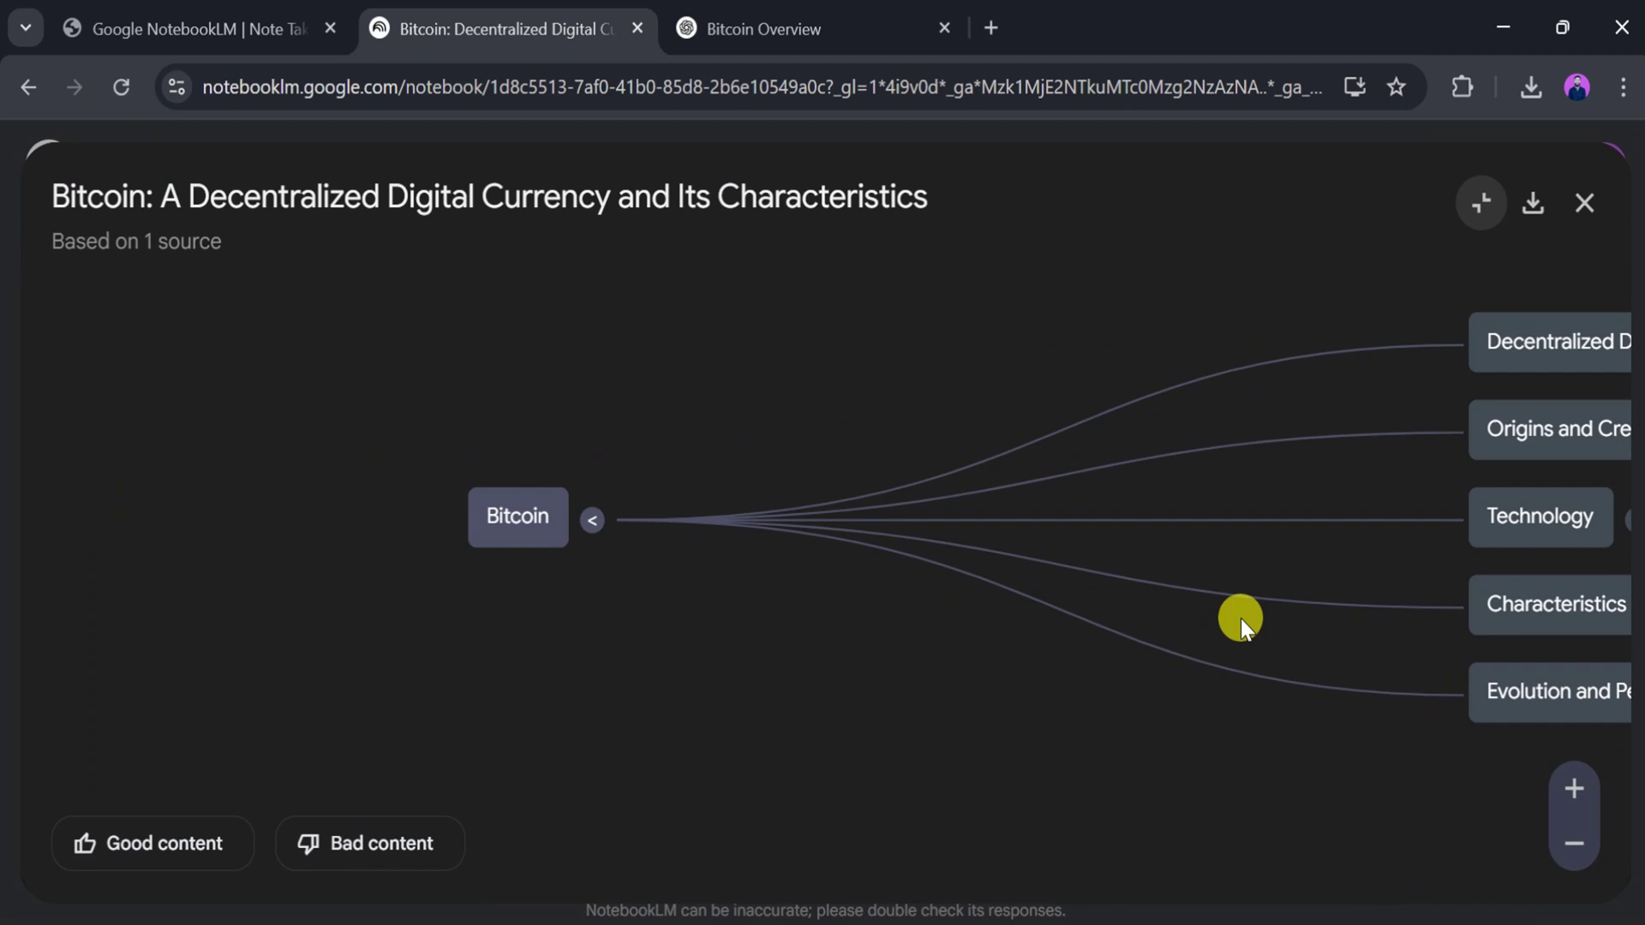
pyautogui.click(1390, 399)
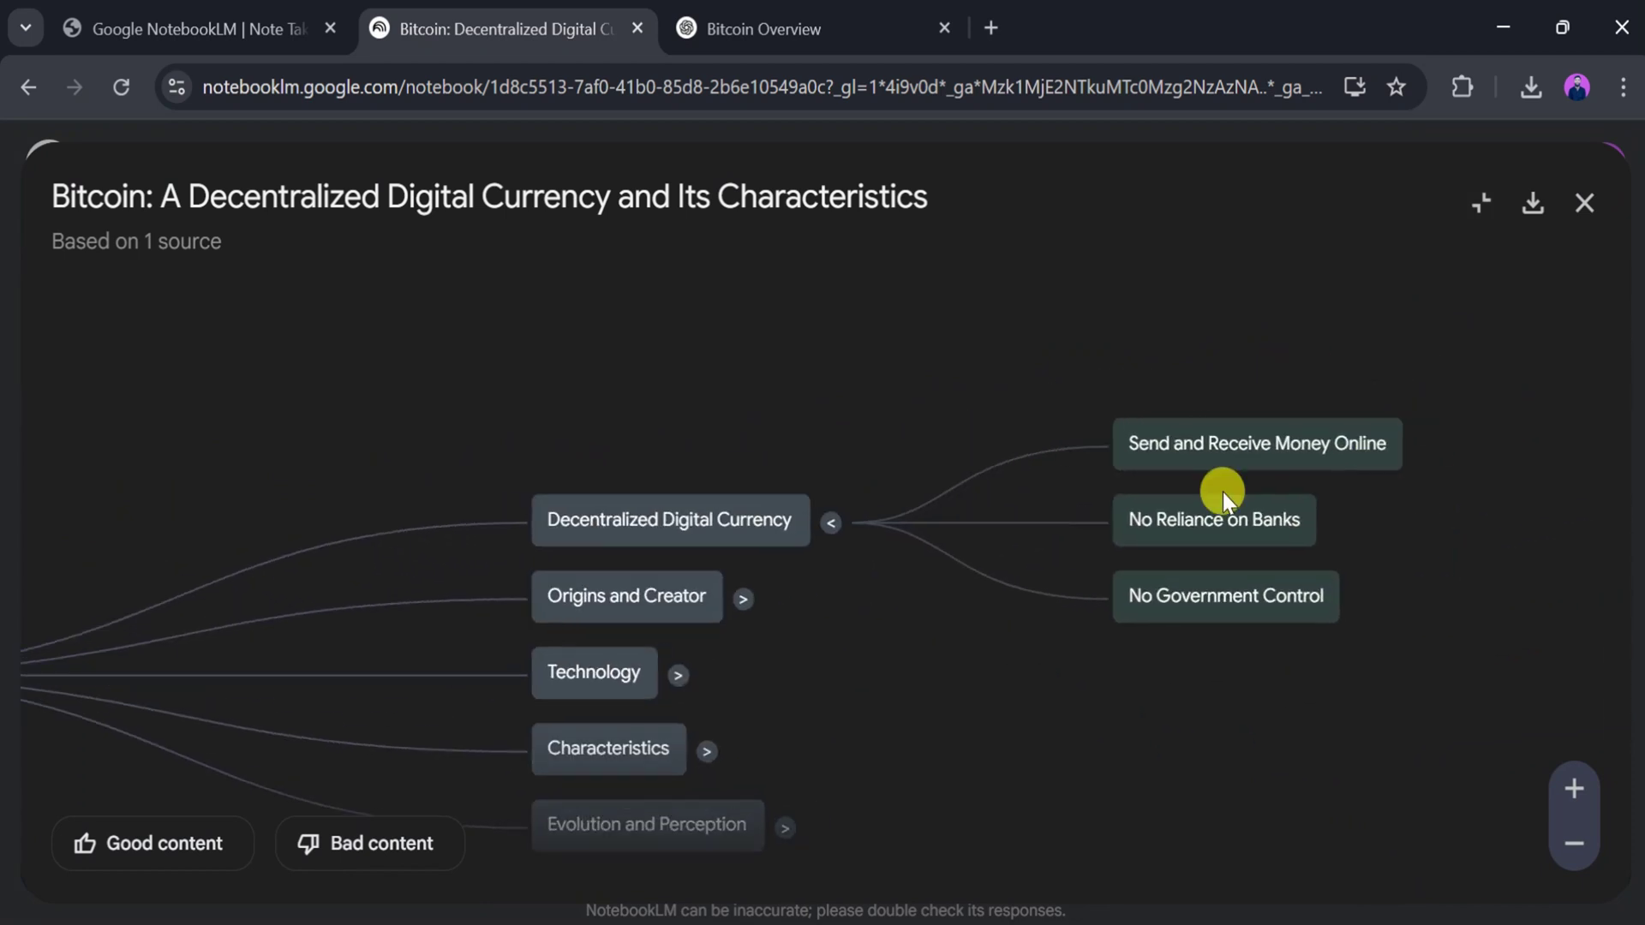
pyautogui.click(714, 499)
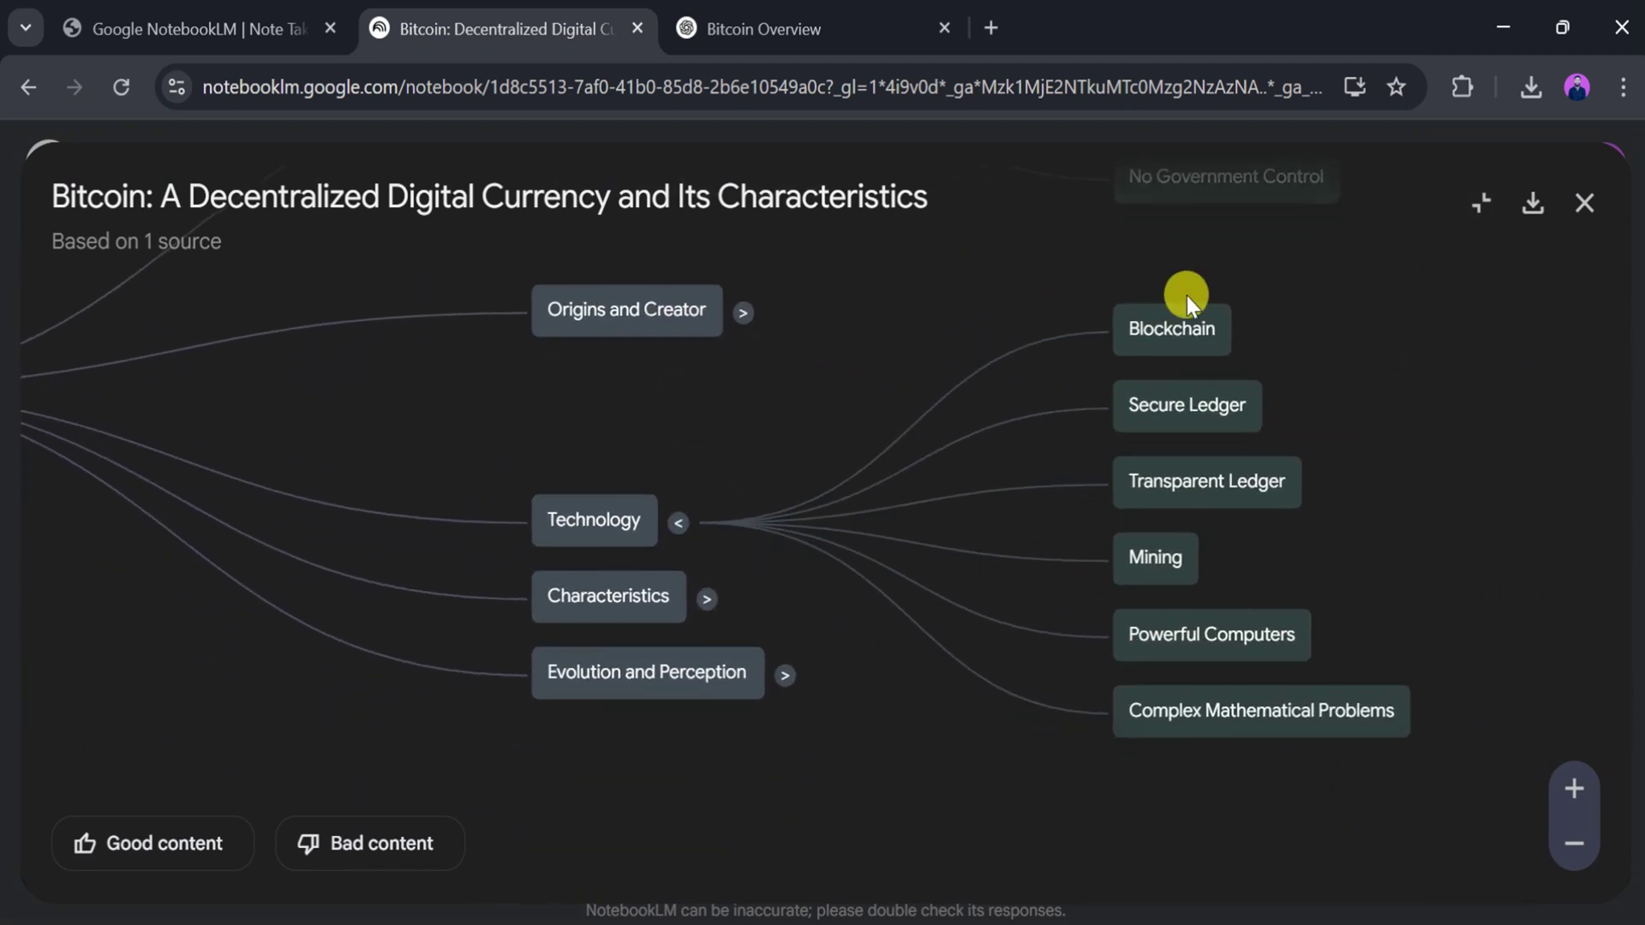
pyautogui.click(783, 678)
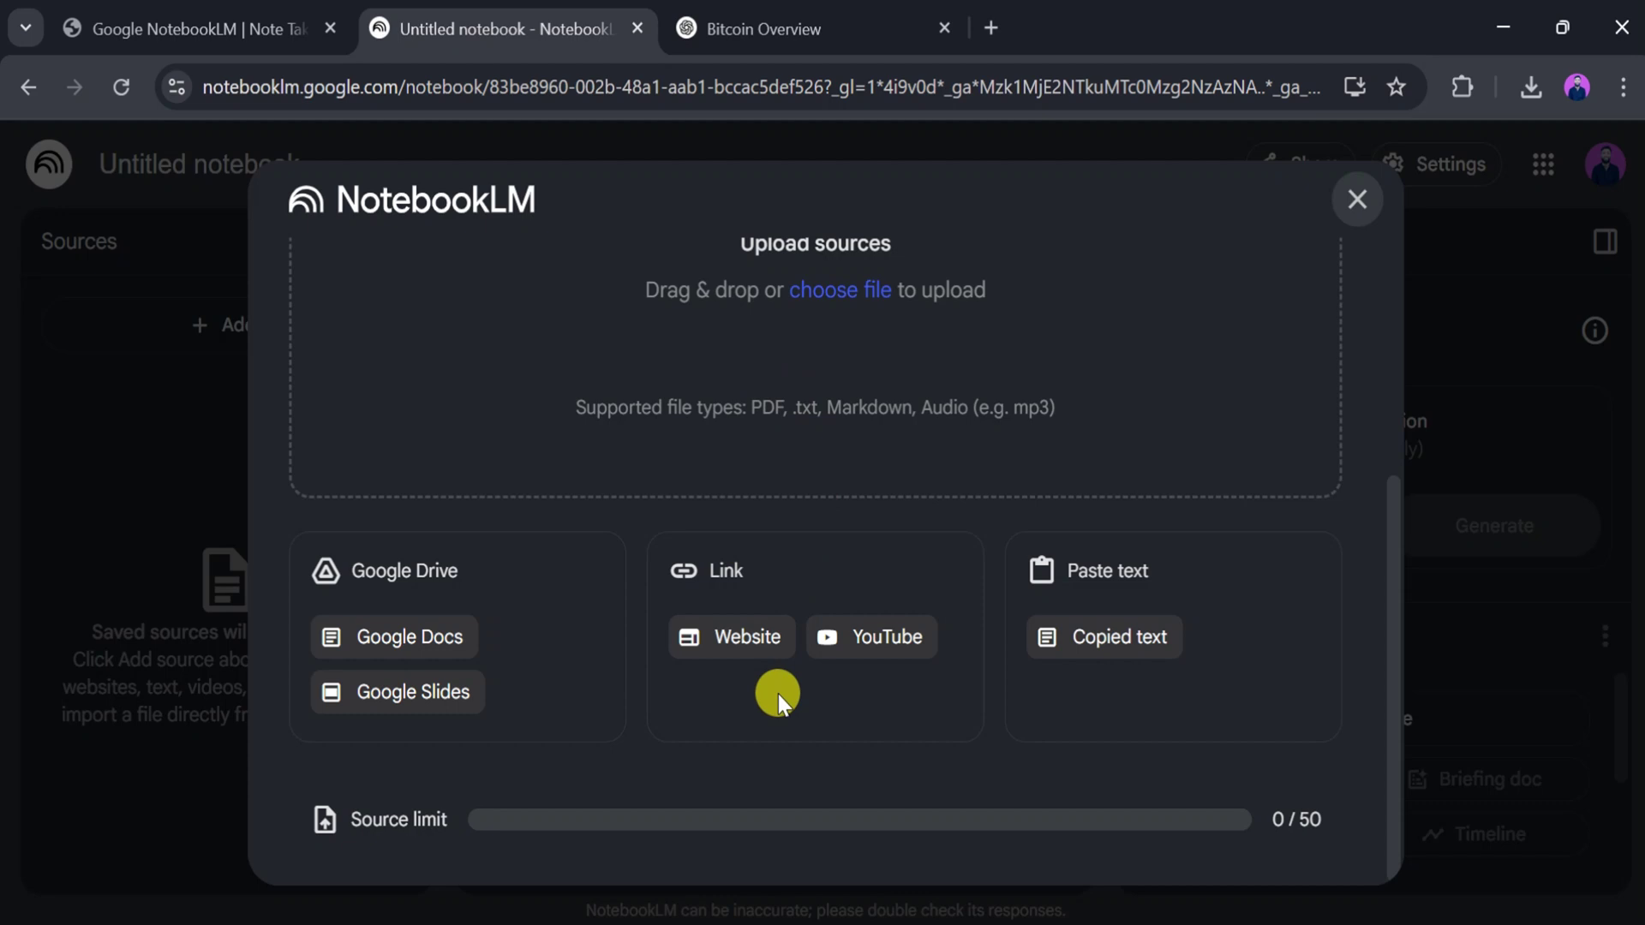
# Add the pasted edrawmind.wondershare.com URL as a website source and generate its mind map
pyautogui.click(723, 649)
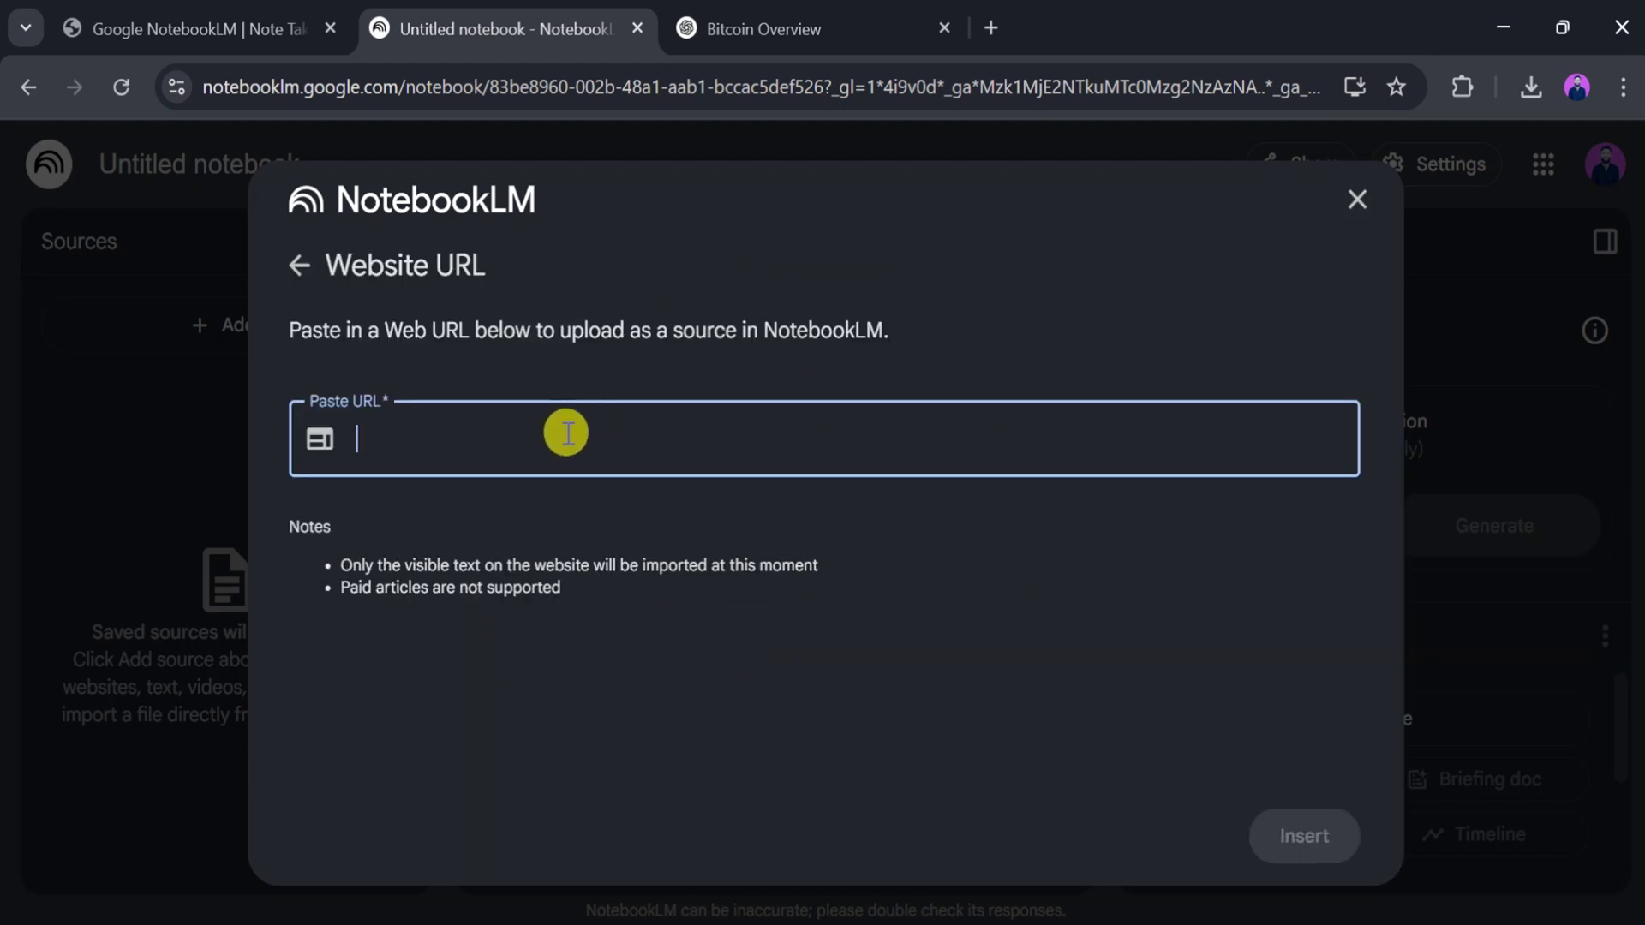
pyautogui.write('https://edrawmind.wondershare.com/')
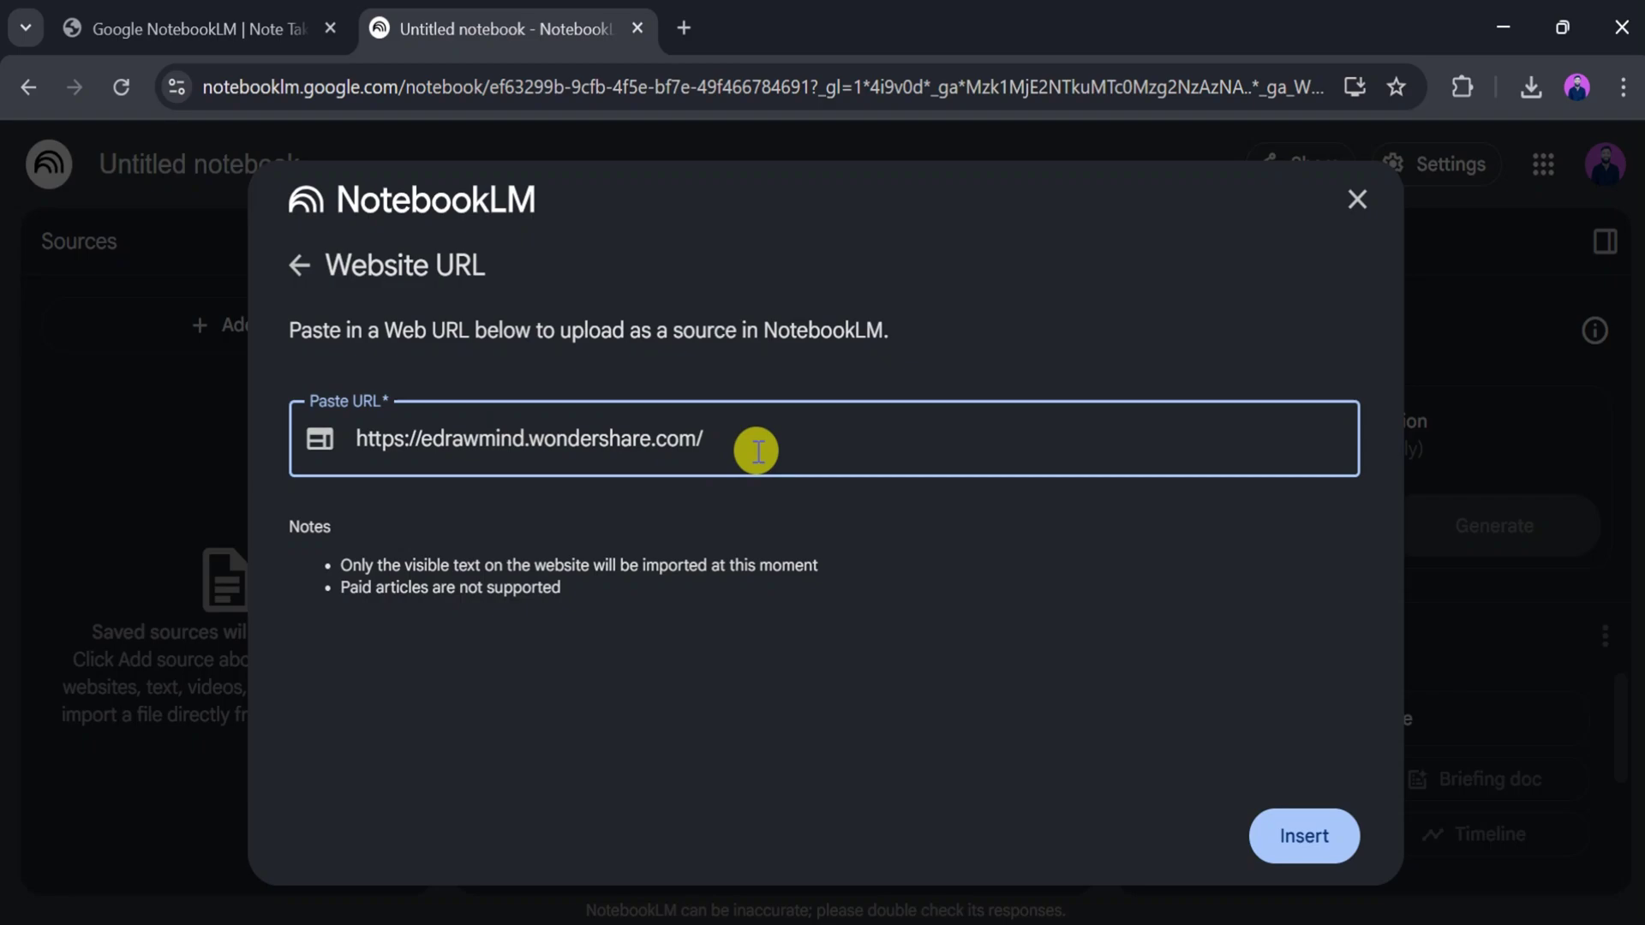
pyautogui.click(1293, 830)
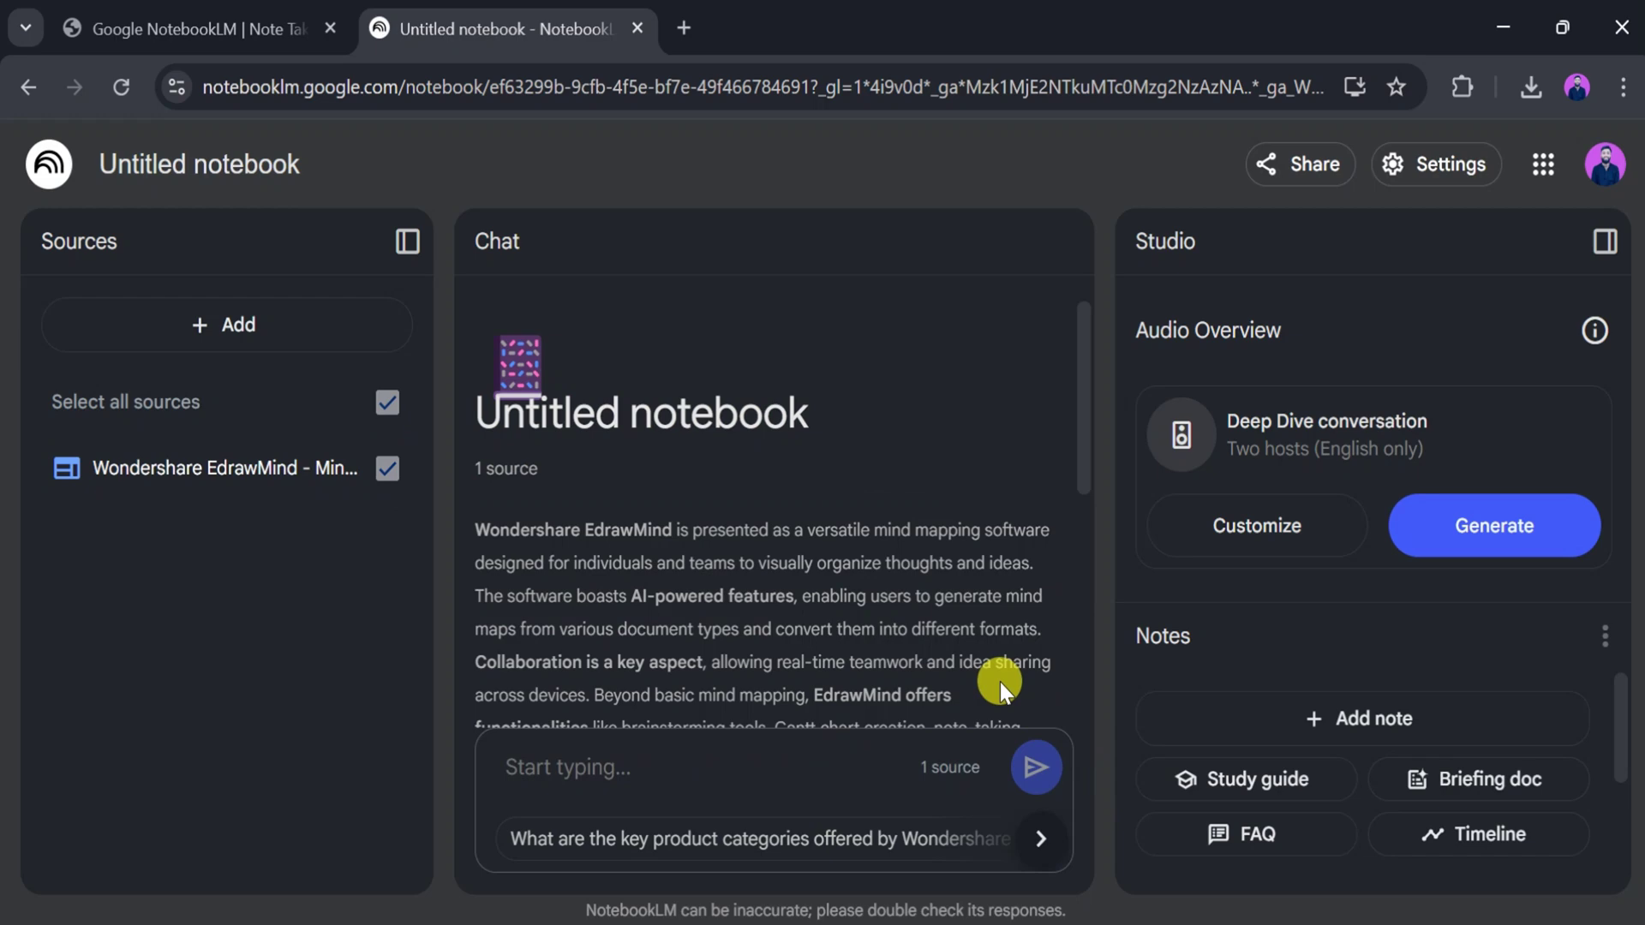
pyautogui.scroll(-2, 889, 600)
pyautogui.scroll(-3, 891, 600)
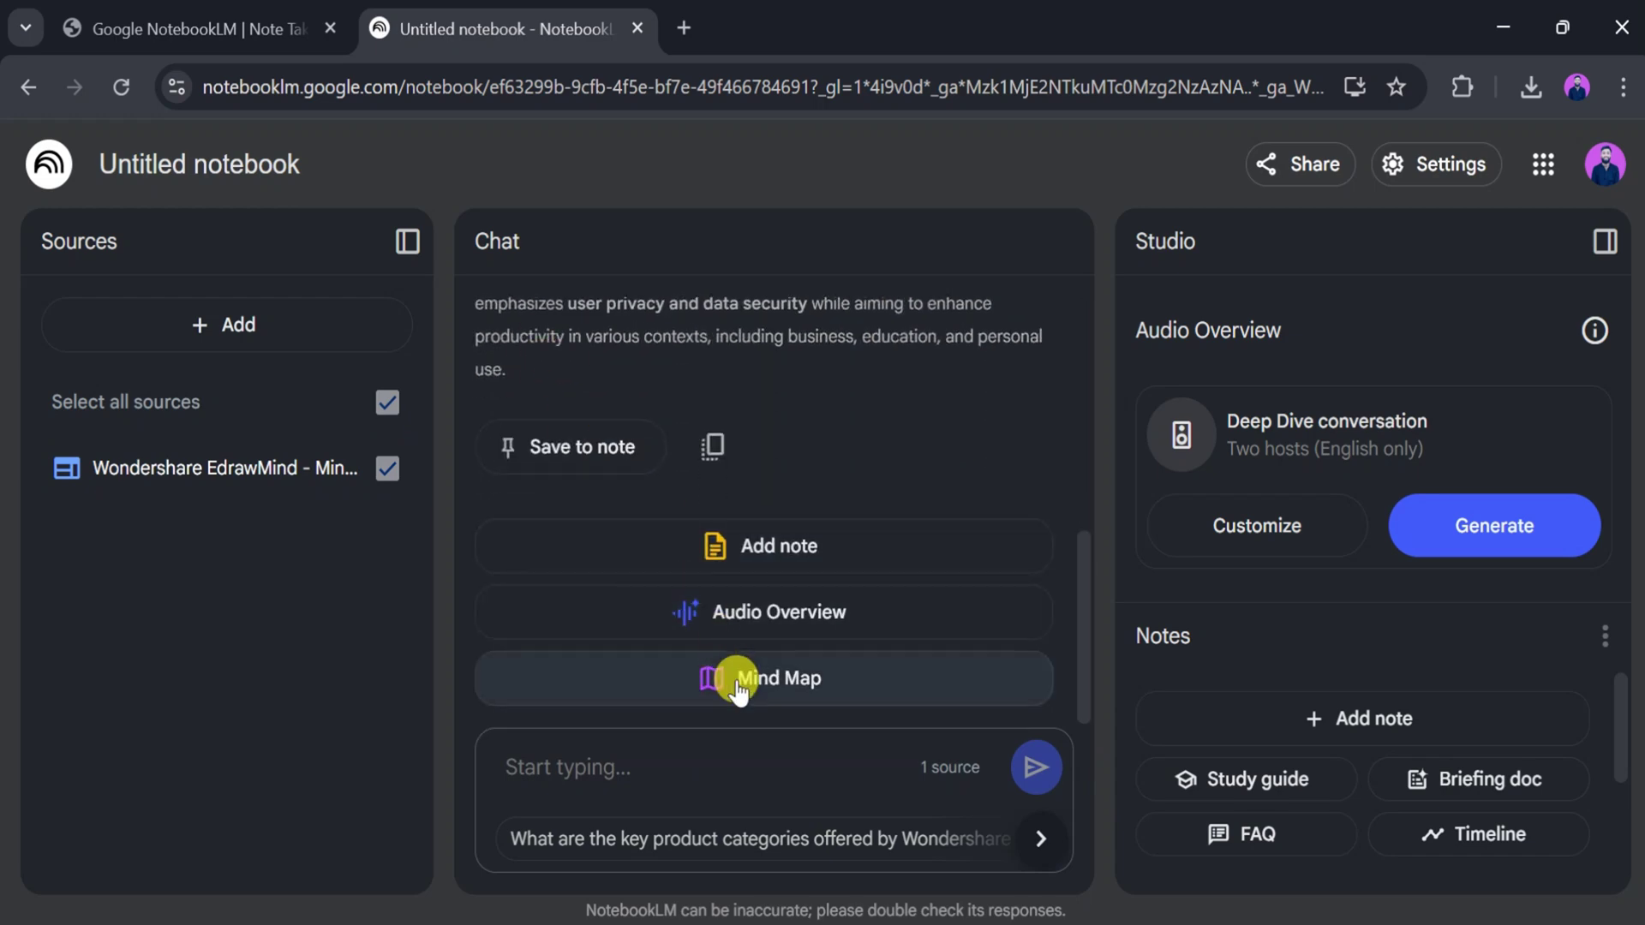
pyautogui.click(737, 691)
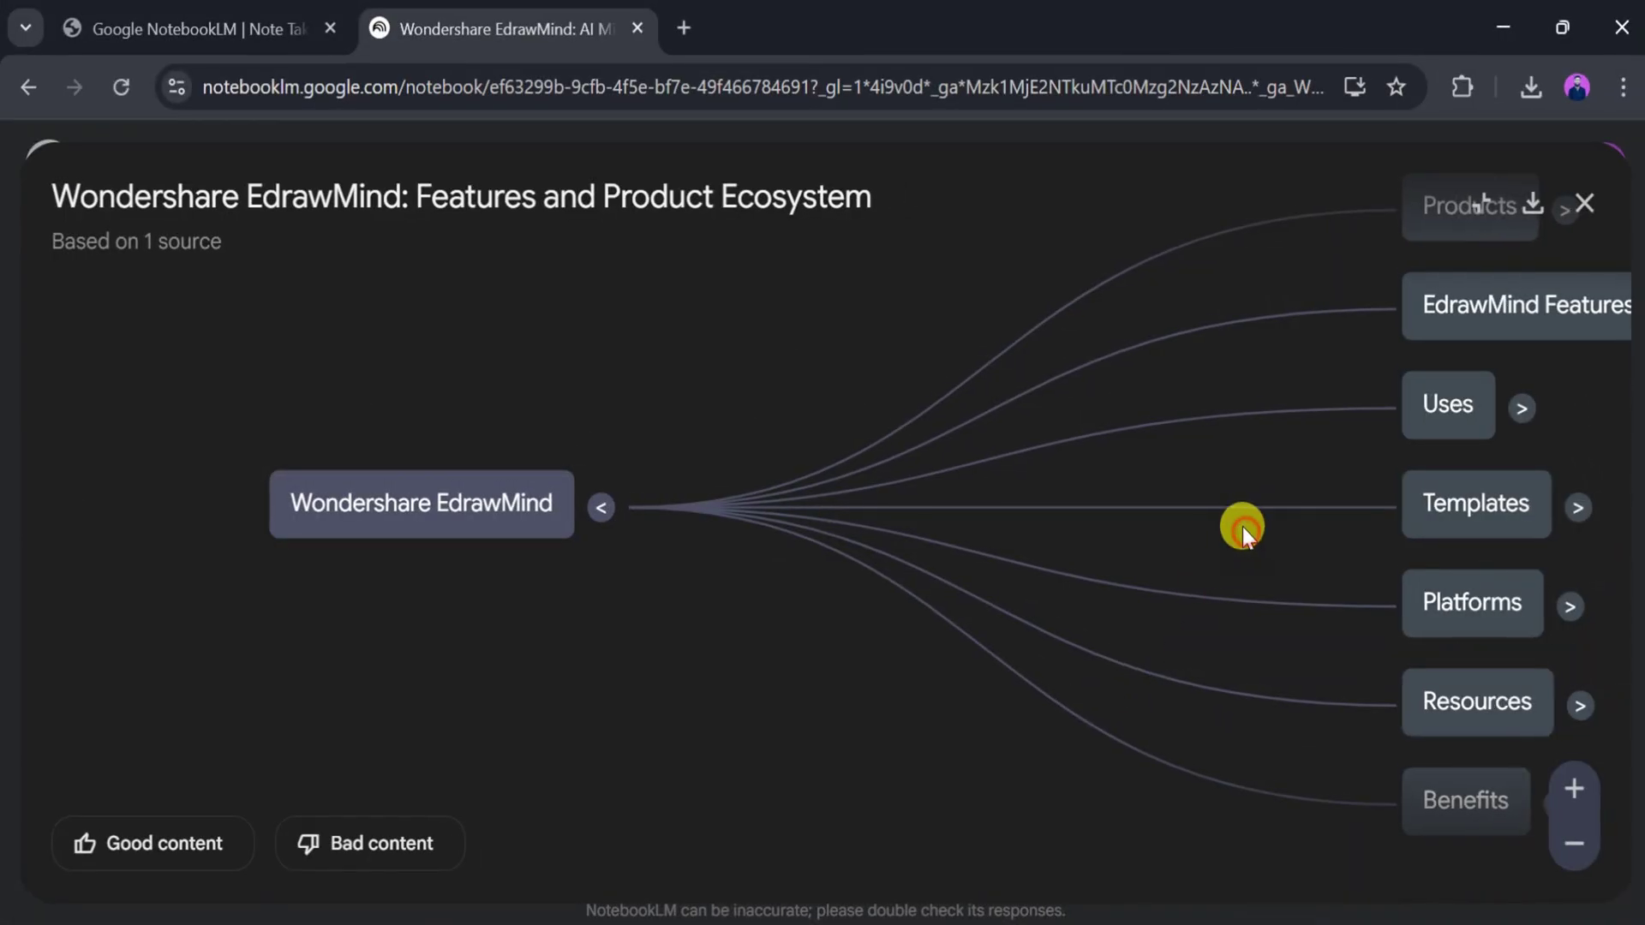
# Expand the Products and PDF Solutions branches of the EdrawMind mind map
pyautogui.moveTo(1264, 521); pyautogui.dragTo(856, 569)
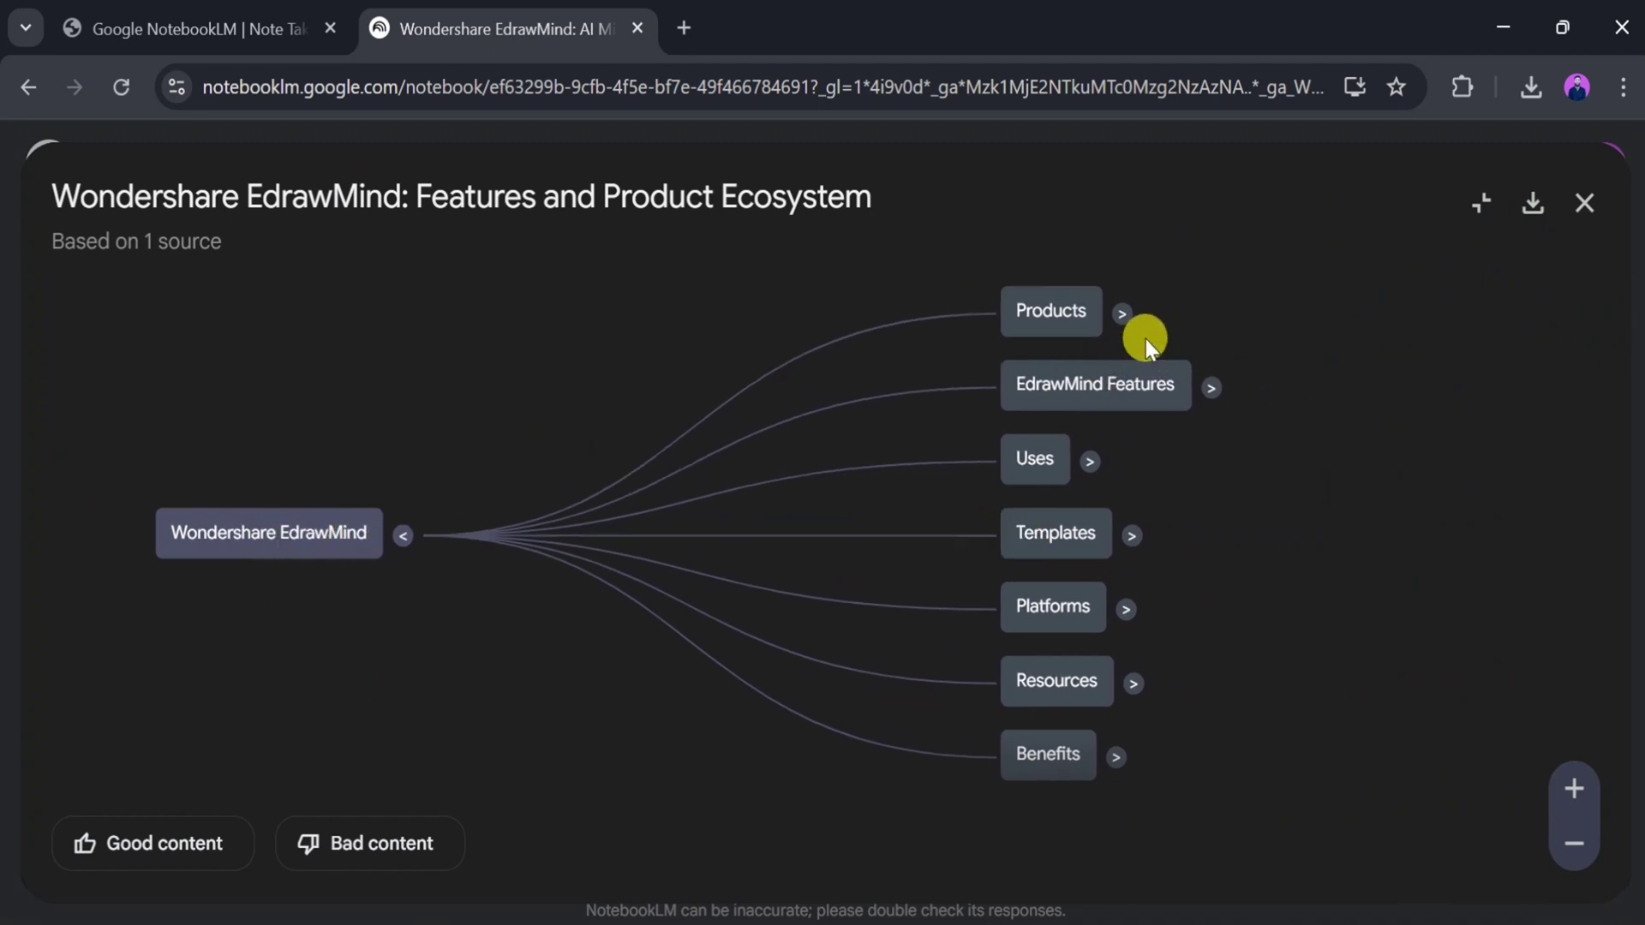
pyautogui.click(1121, 316)
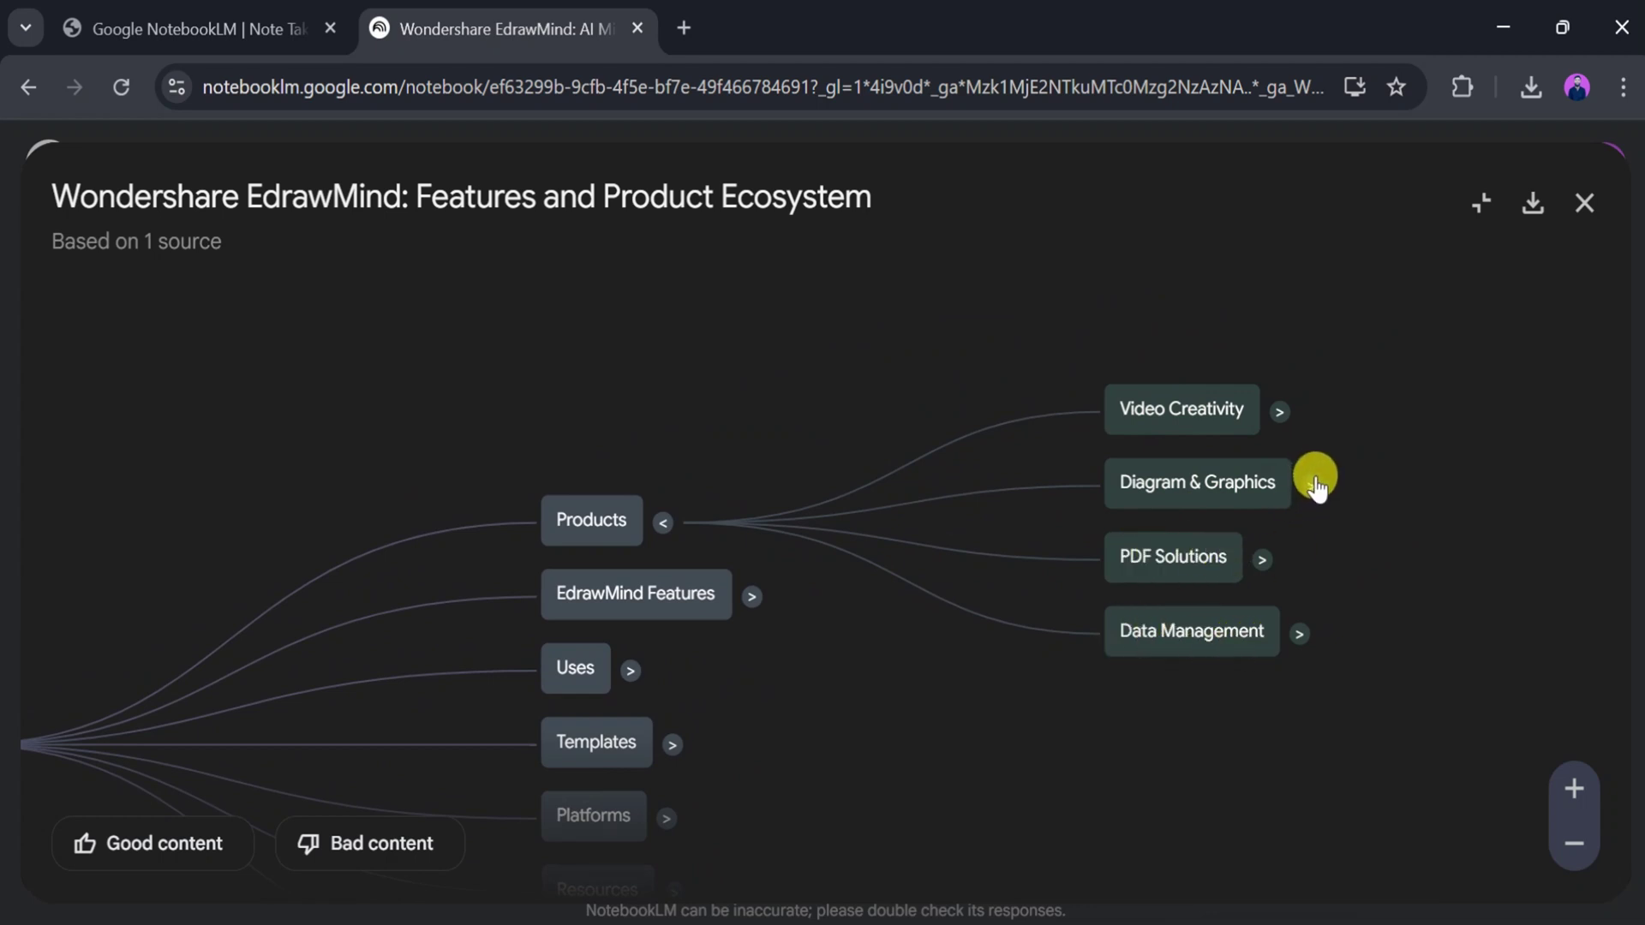
pyautogui.click(1263, 556)
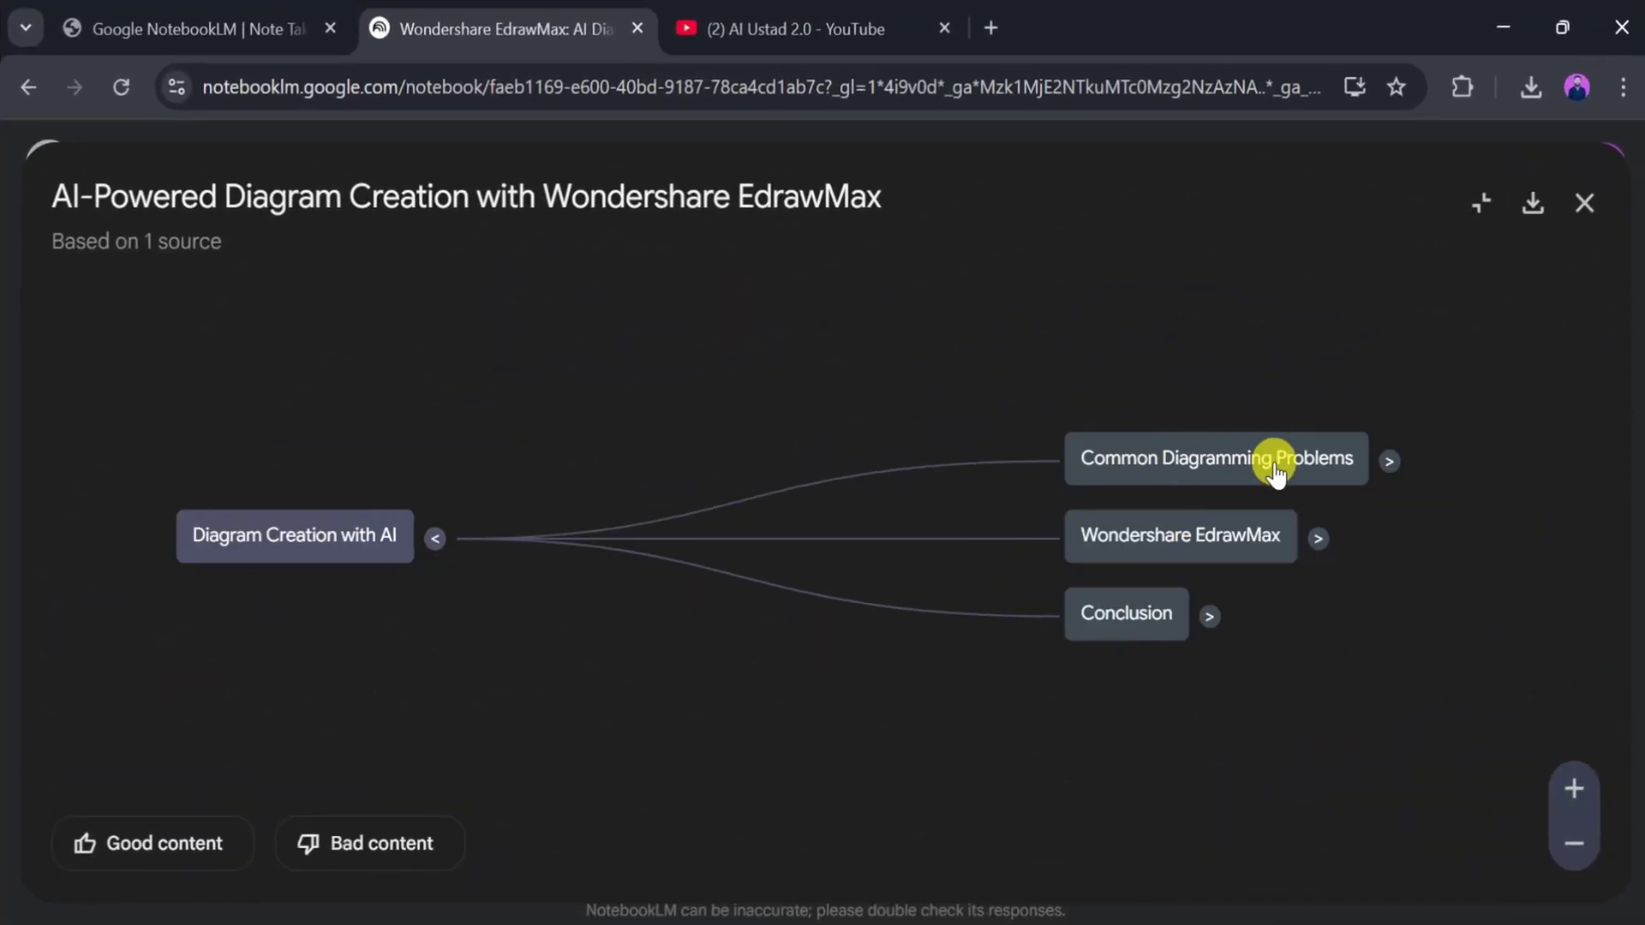
# Expand Common Diagramming Problems, Wondershare EdrawMax and Key Features in the EdrawMax mind map
pyautogui.click(1390, 462)
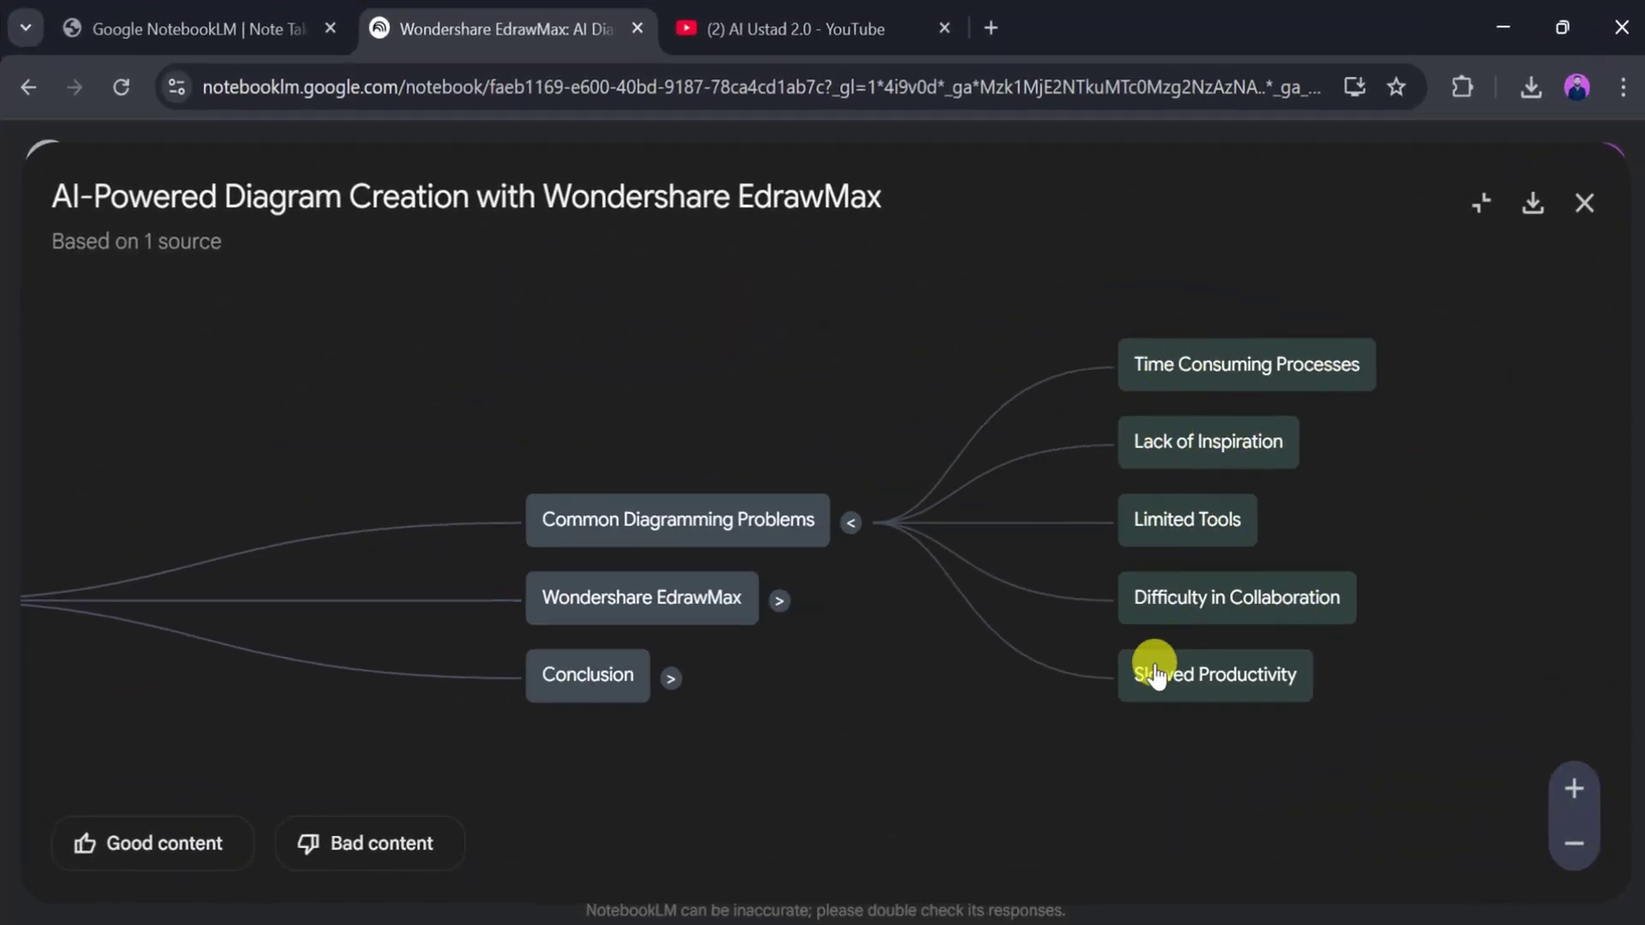
pyautogui.click(779, 604)
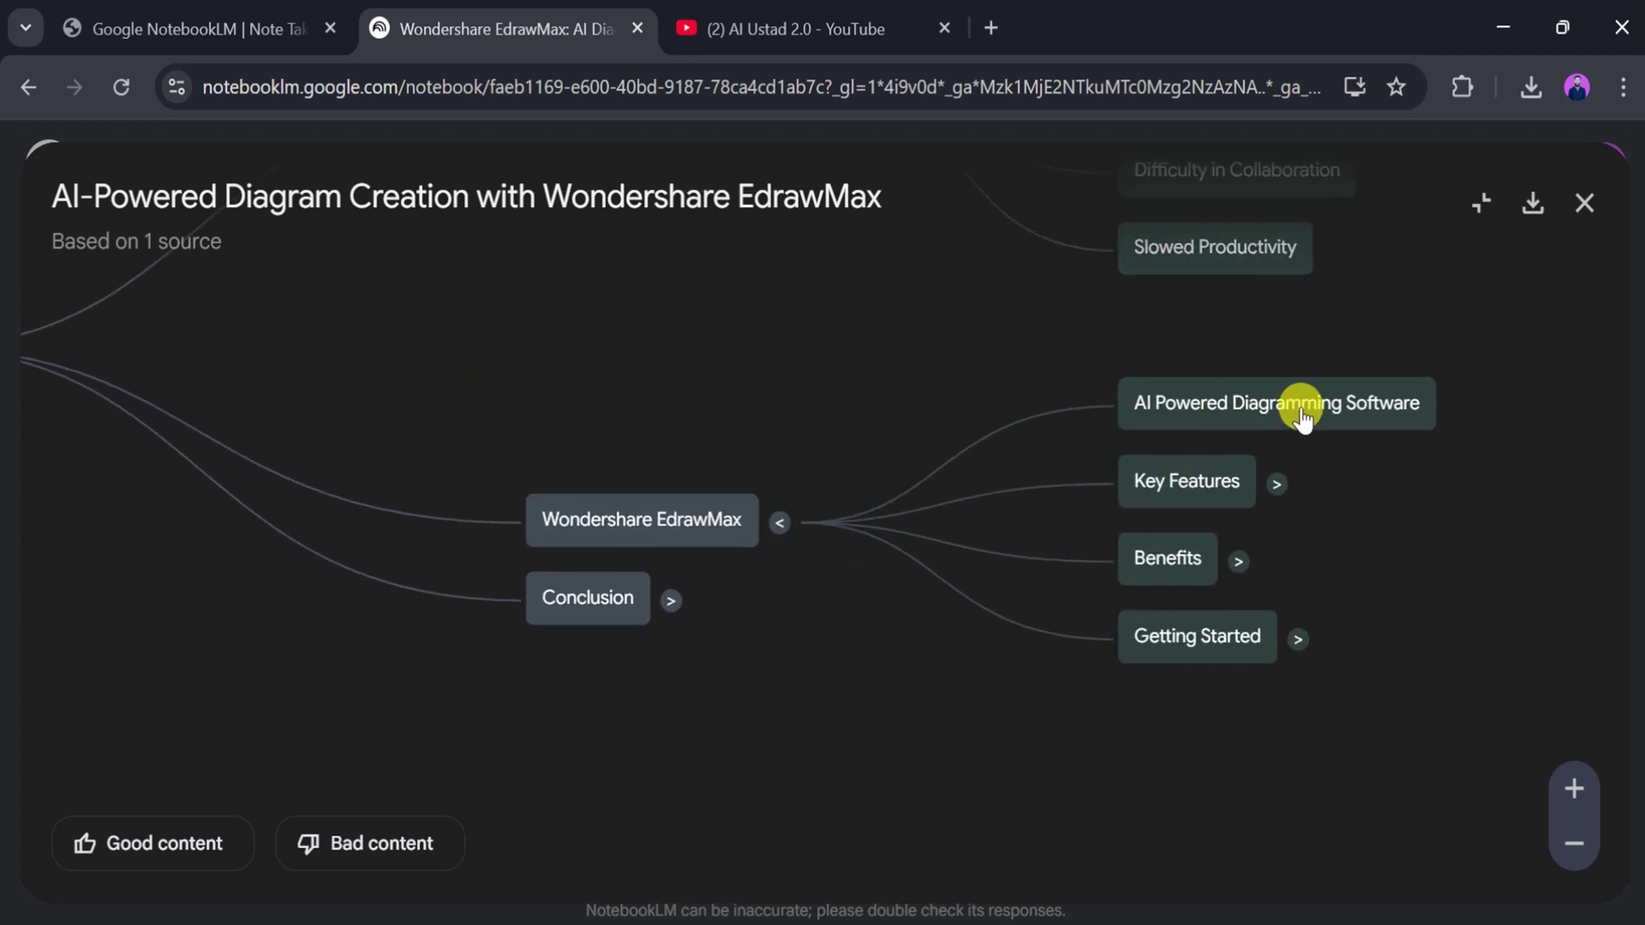
pyautogui.click(1279, 485)
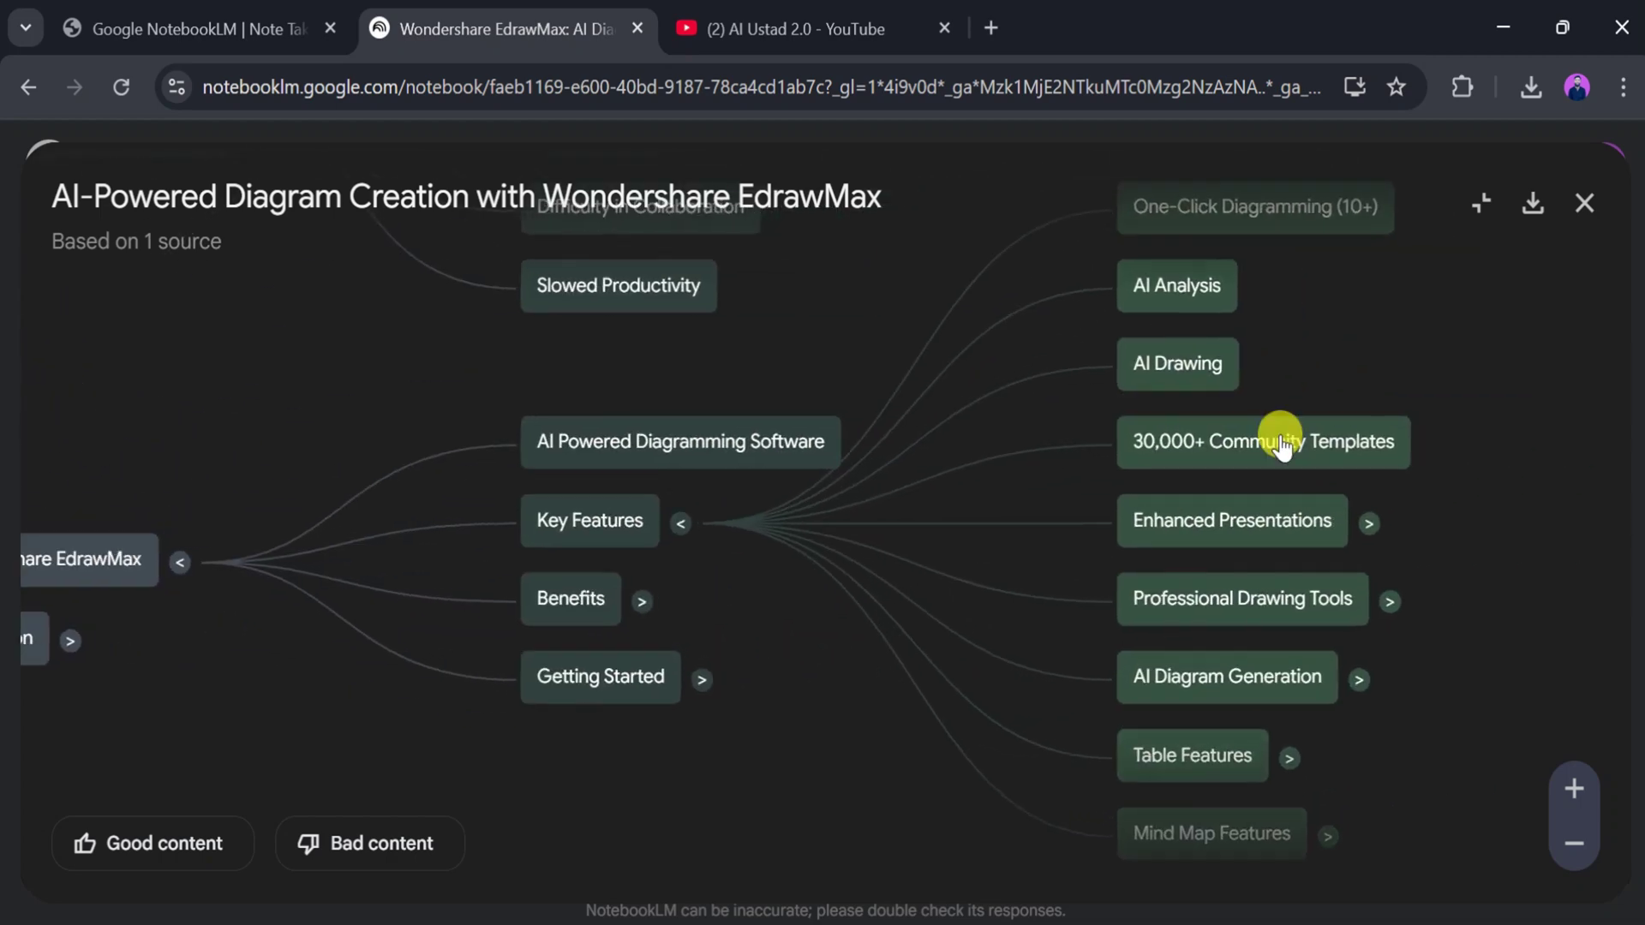